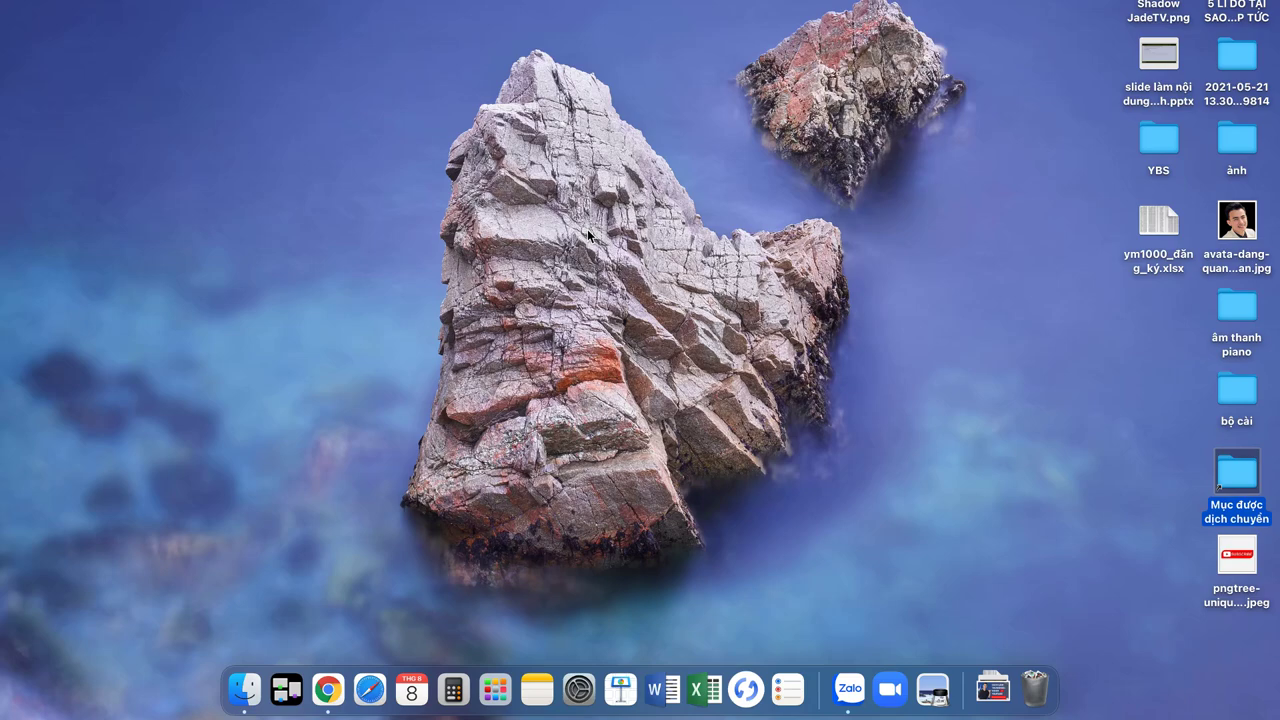
# Step: Launch Google Chrome from the macOS Dock
pyautogui.click(327, 688)
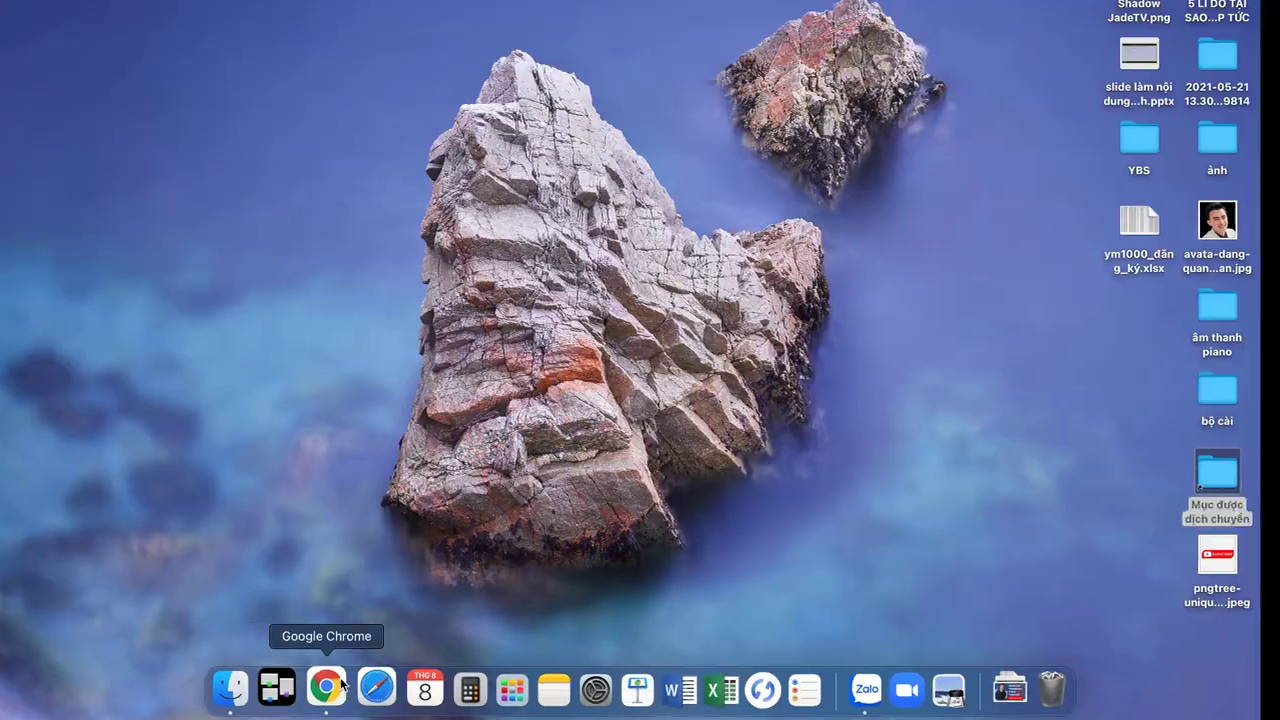
pyautogui.click(337, 684)
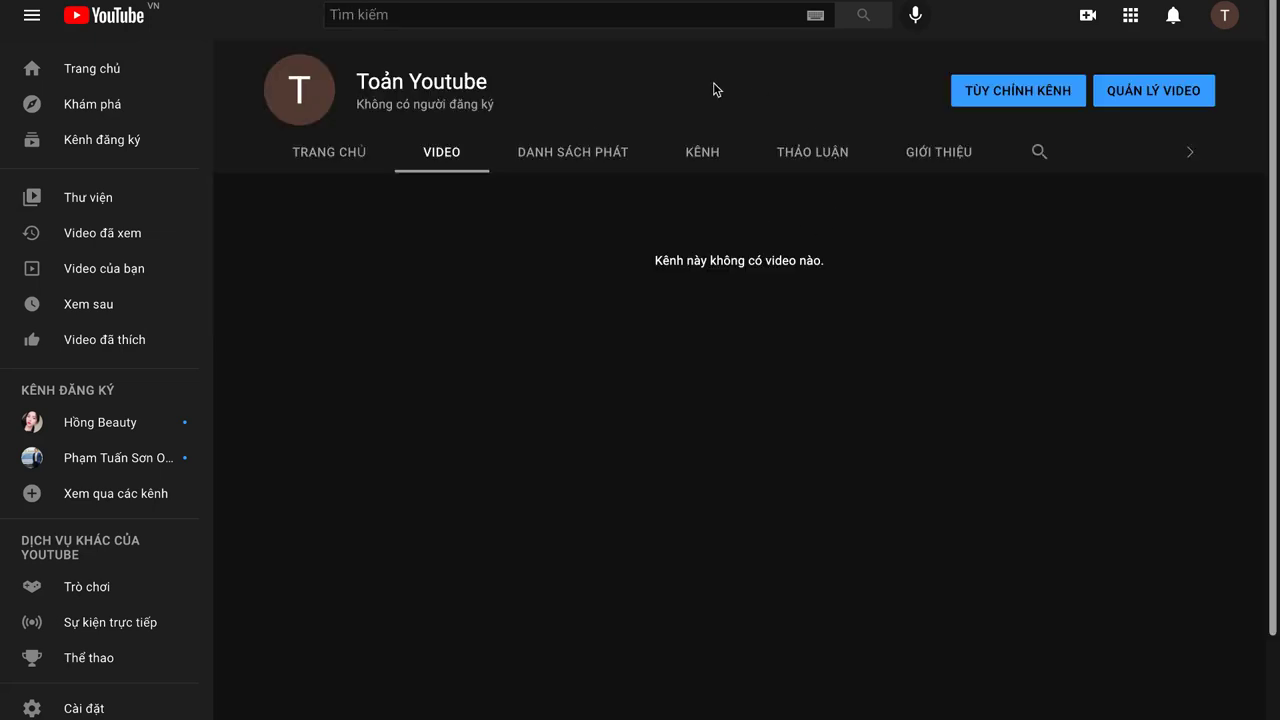
pyautogui.click(1020, 91)
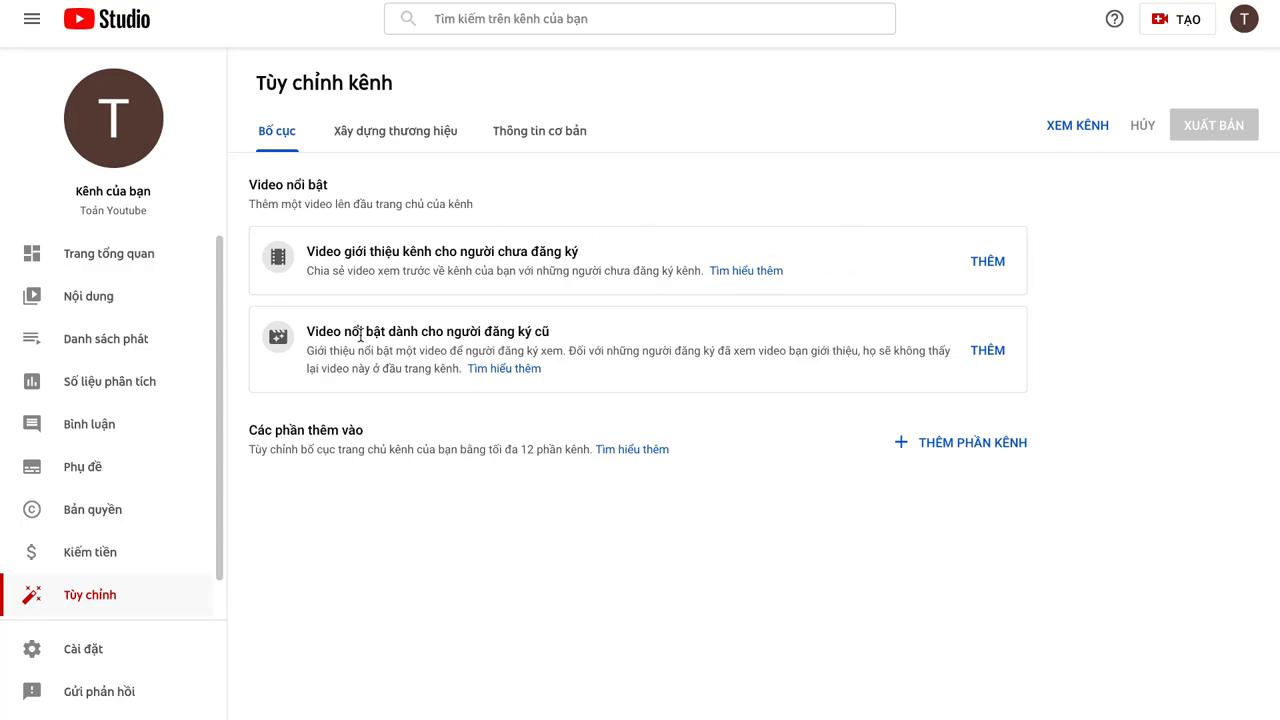
pyautogui.click(1006, 268)
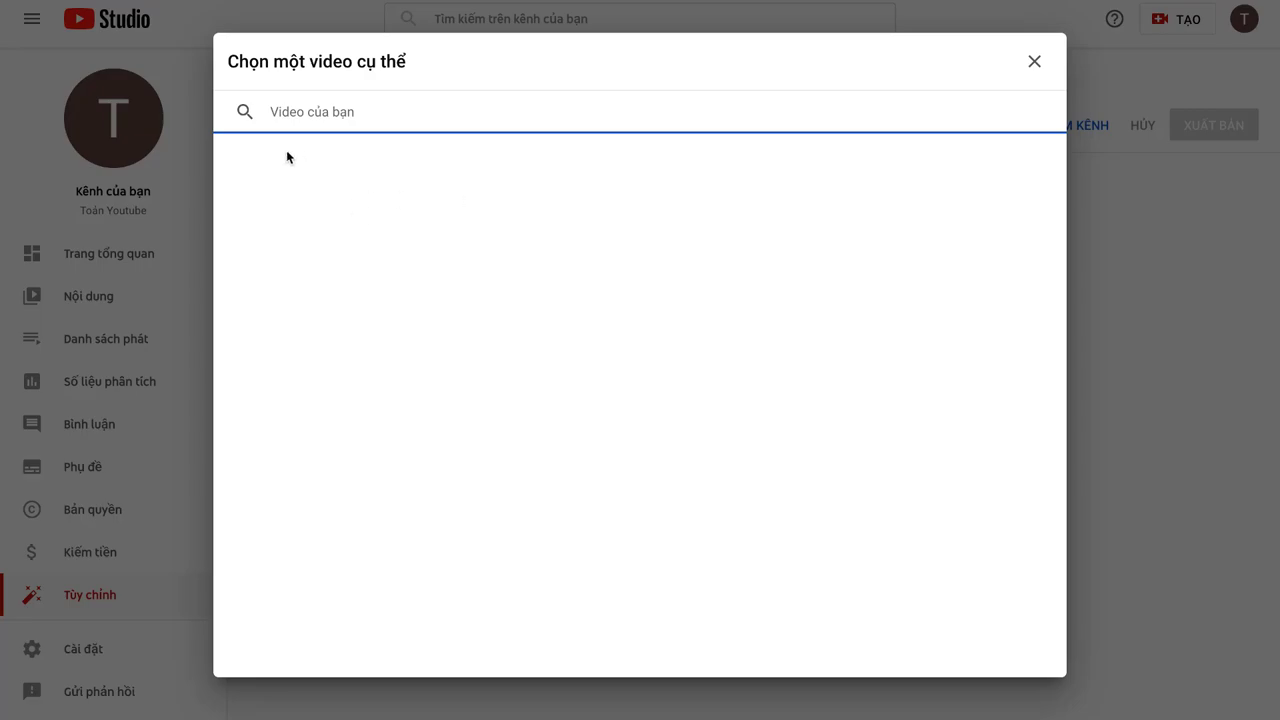
pyautogui.click(1045, 73)
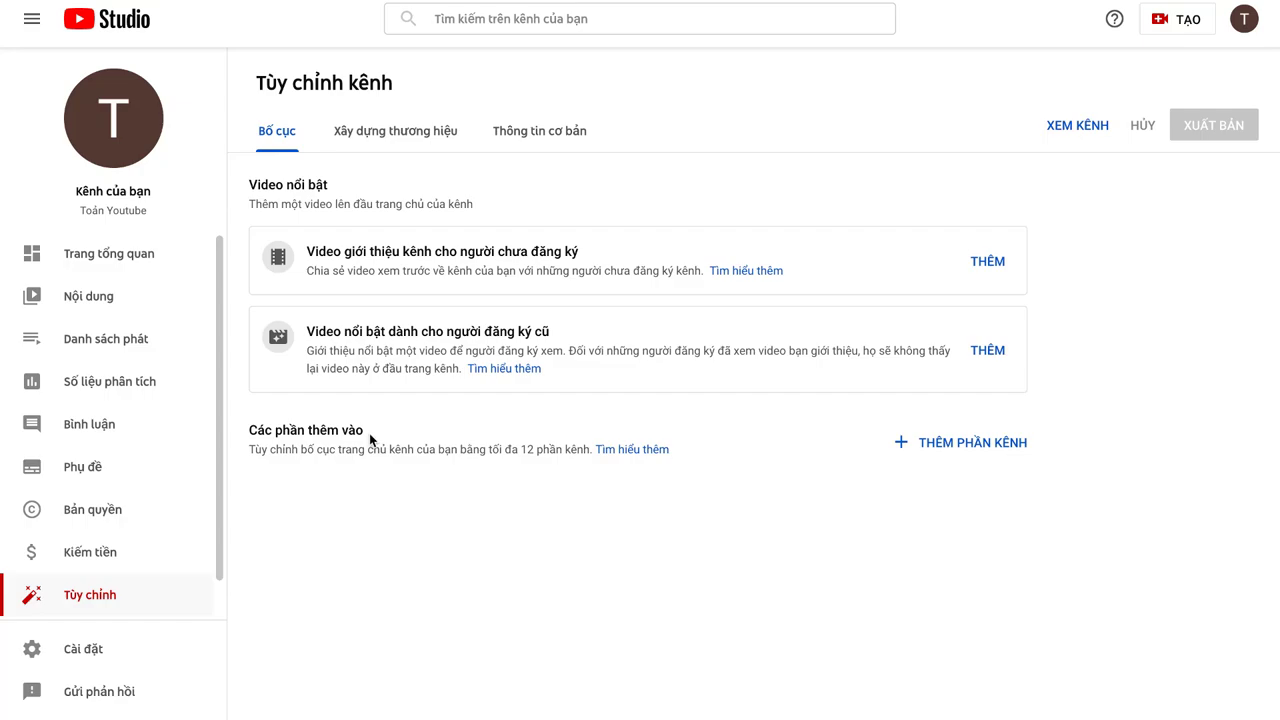
# Step: Add the Video tải lên, Video tải lên phổ biến and Video ngắn sections to the channel home
pyautogui.click(942, 446)
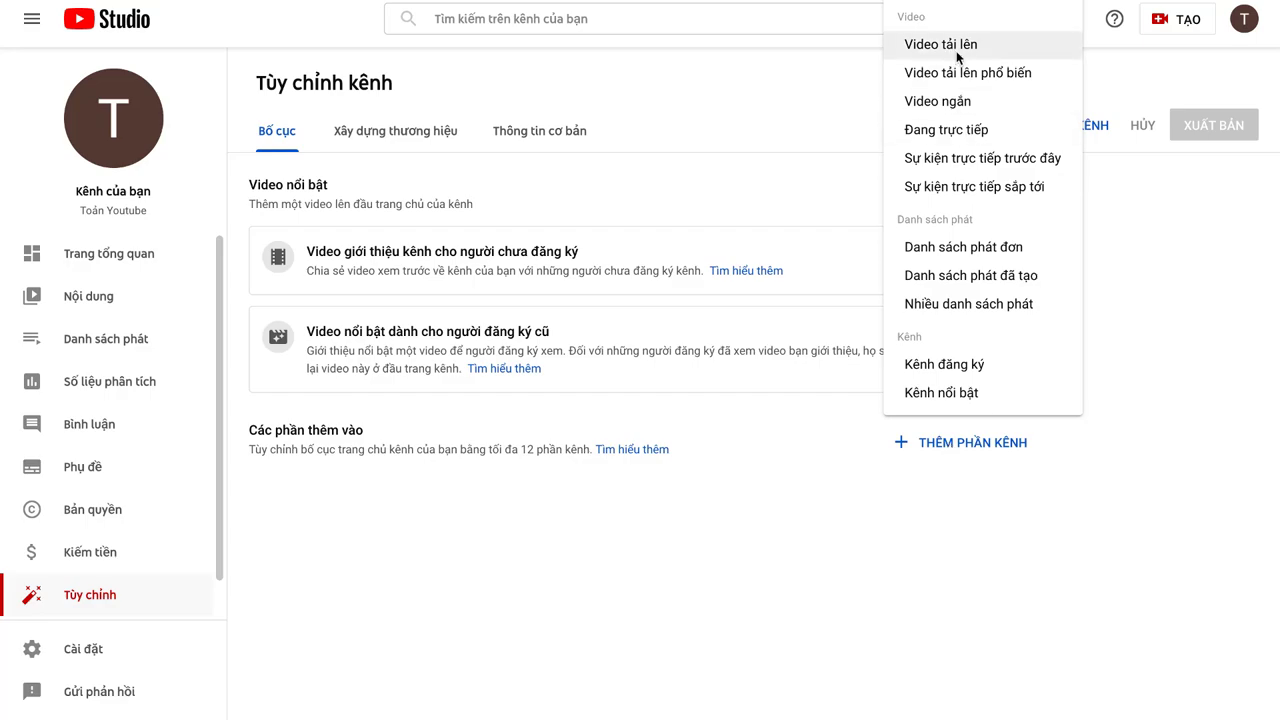
pyautogui.click(956, 52)
pyautogui.click(970, 446)
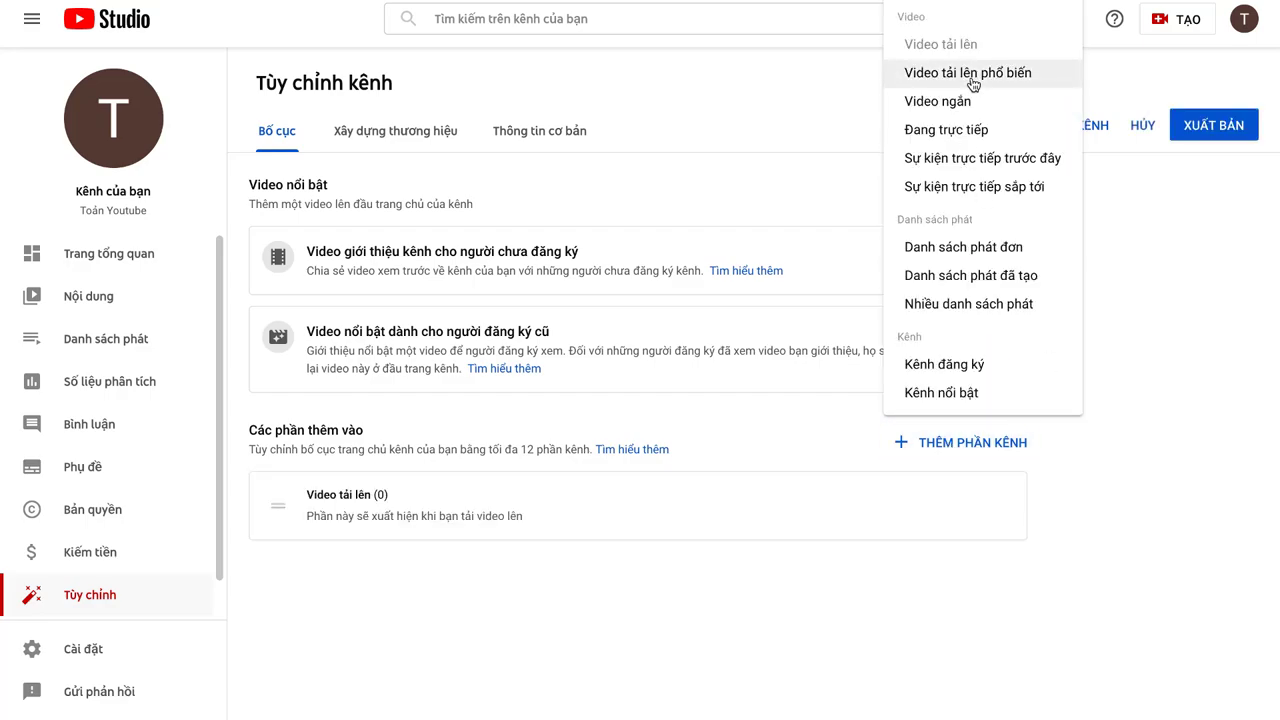
pyautogui.click(970, 80)
pyautogui.click(972, 446)
pyautogui.click(956, 104)
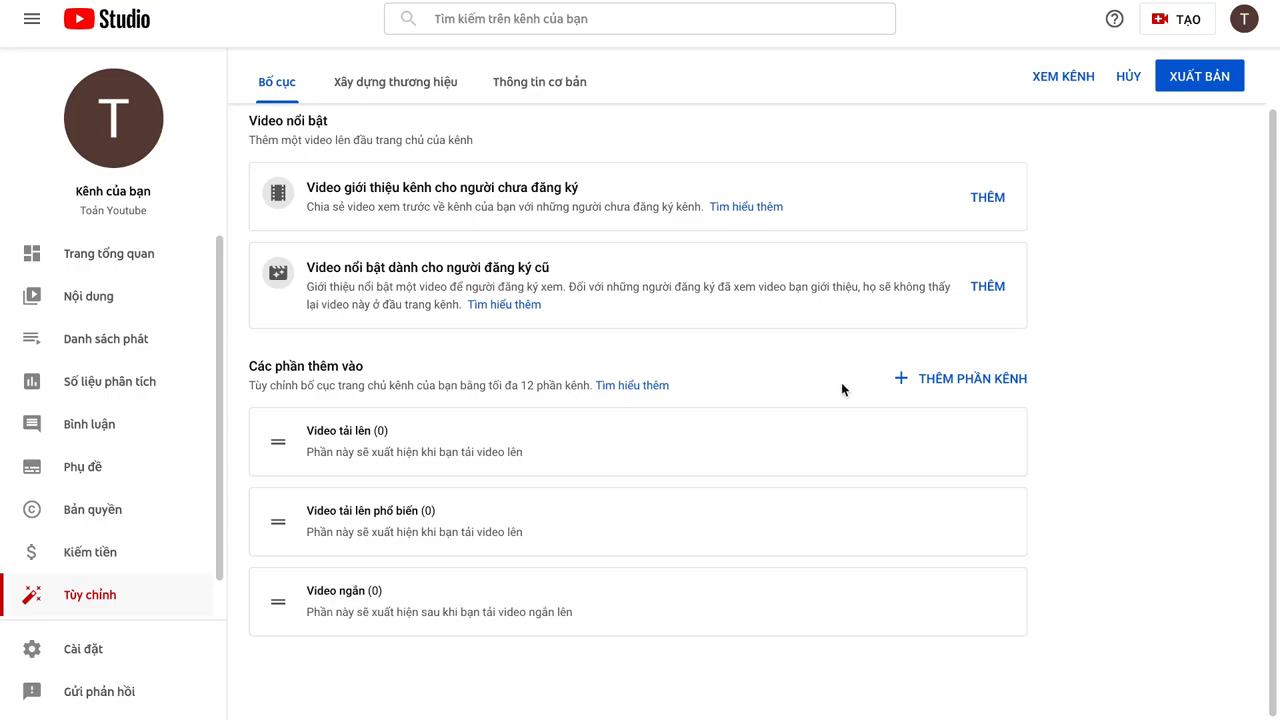
# Step: Add the Đang trực tiếp, Sự kiện trực tiếp trước đây and Sự kiện trực tiếp sắp tới sections
pyautogui.click(939, 390)
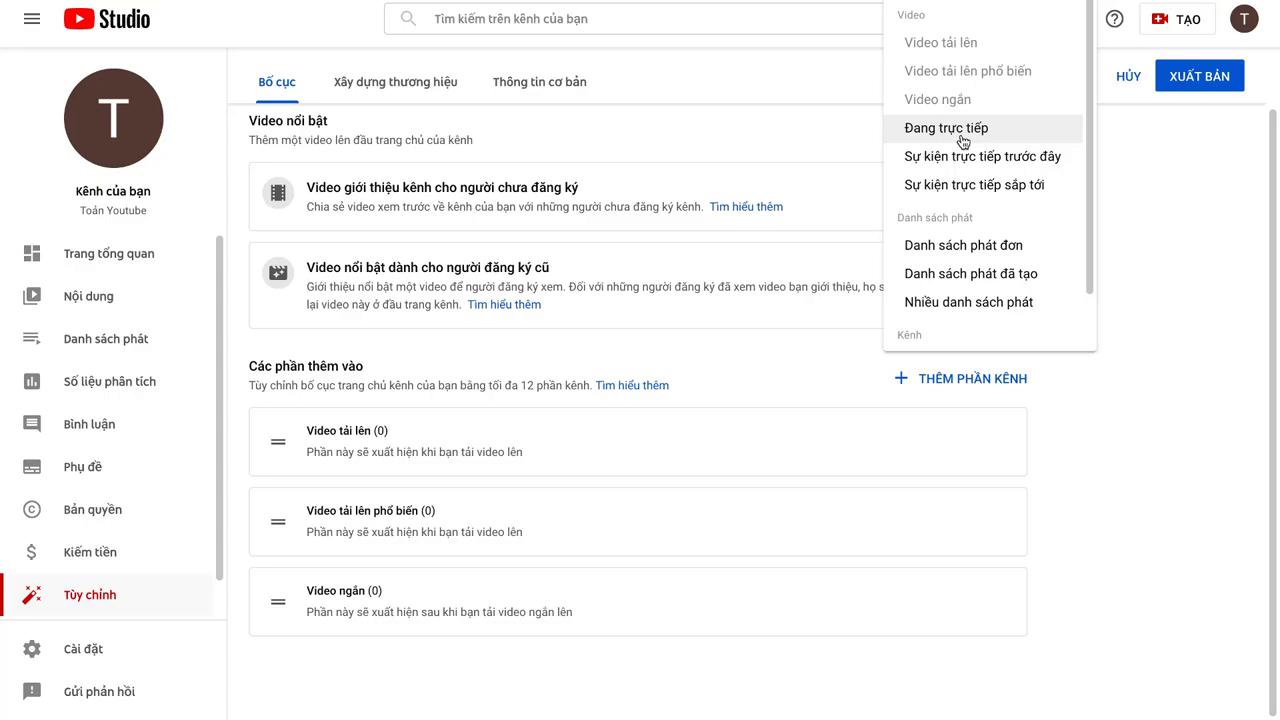
pyautogui.click(946, 128)
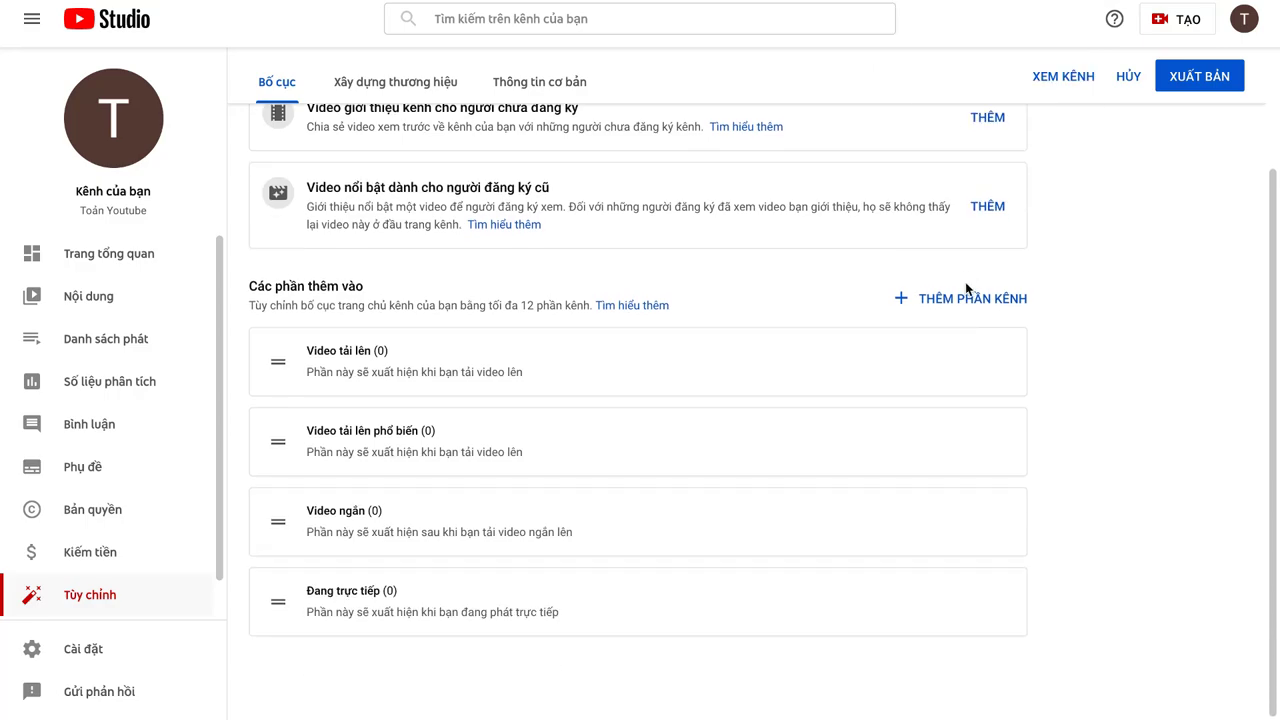
pyautogui.click(968, 294)
pyautogui.click(972, 447)
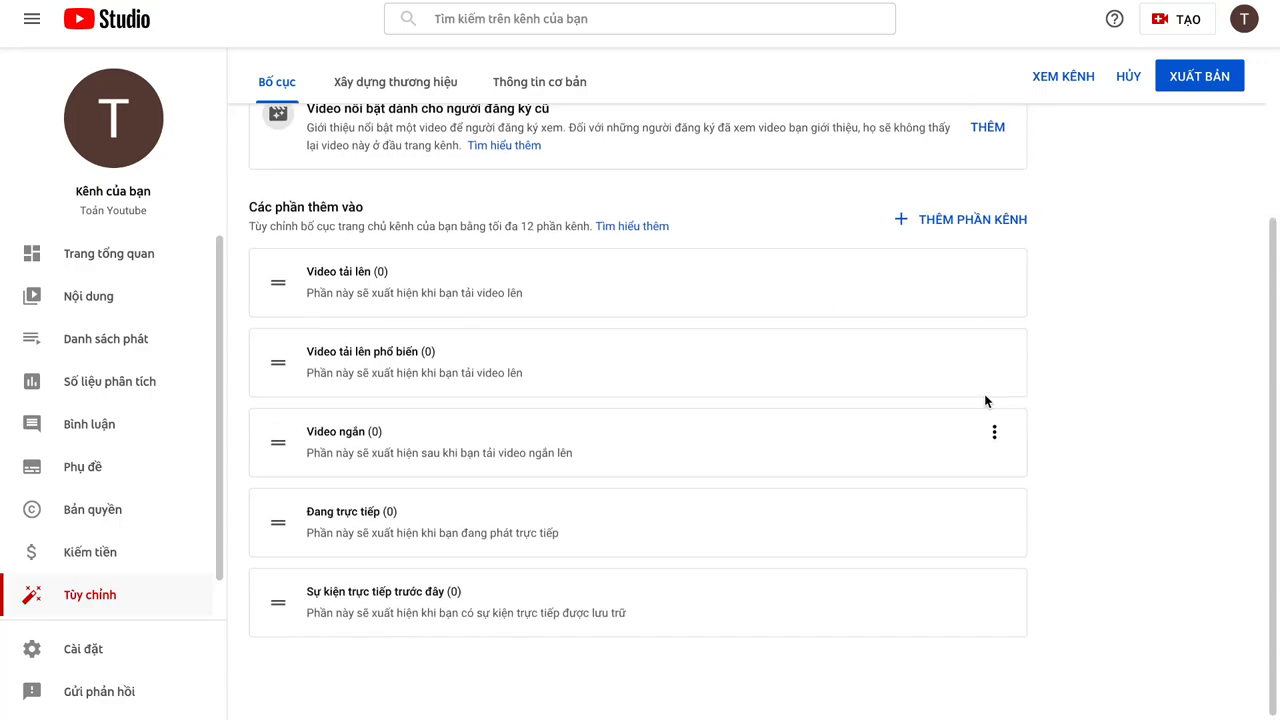
pyautogui.click(985, 215)
pyautogui.click(966, 398)
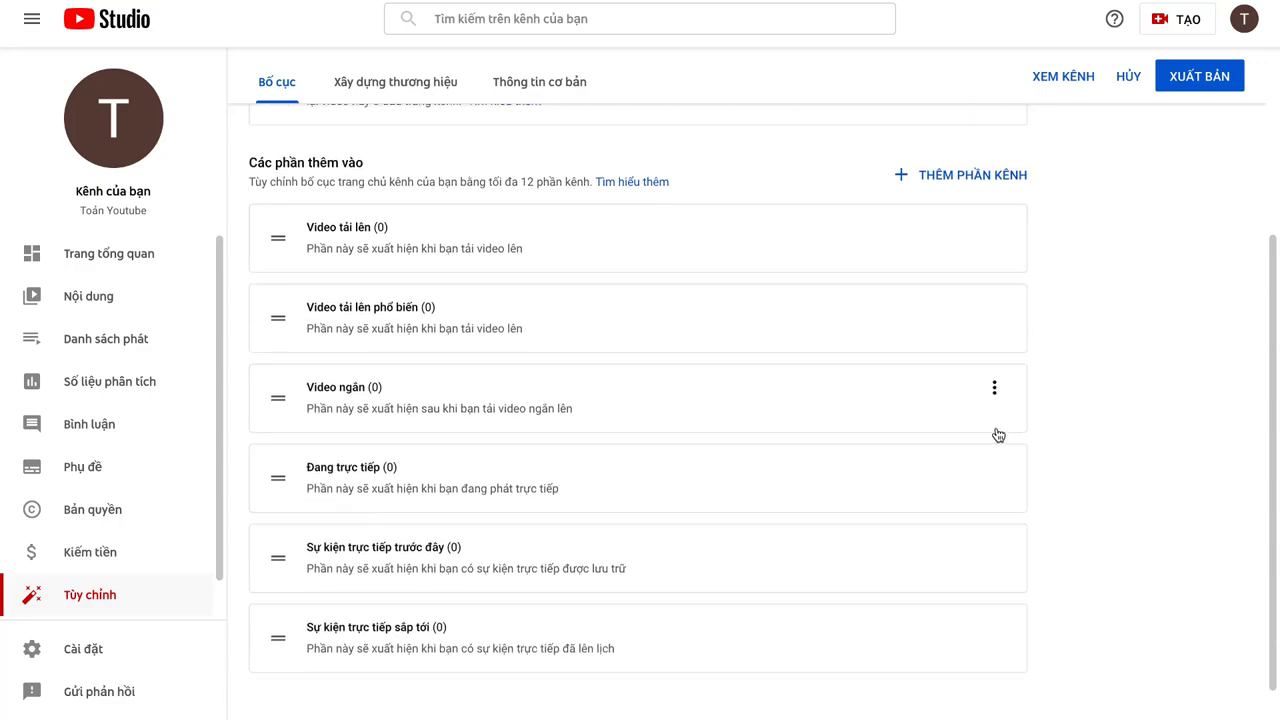
# Step: Add the Danh sách phát đã tạo section and review the finished section list
pyautogui.scroll(-1, 900, 450)
pyautogui.click(972, 150)
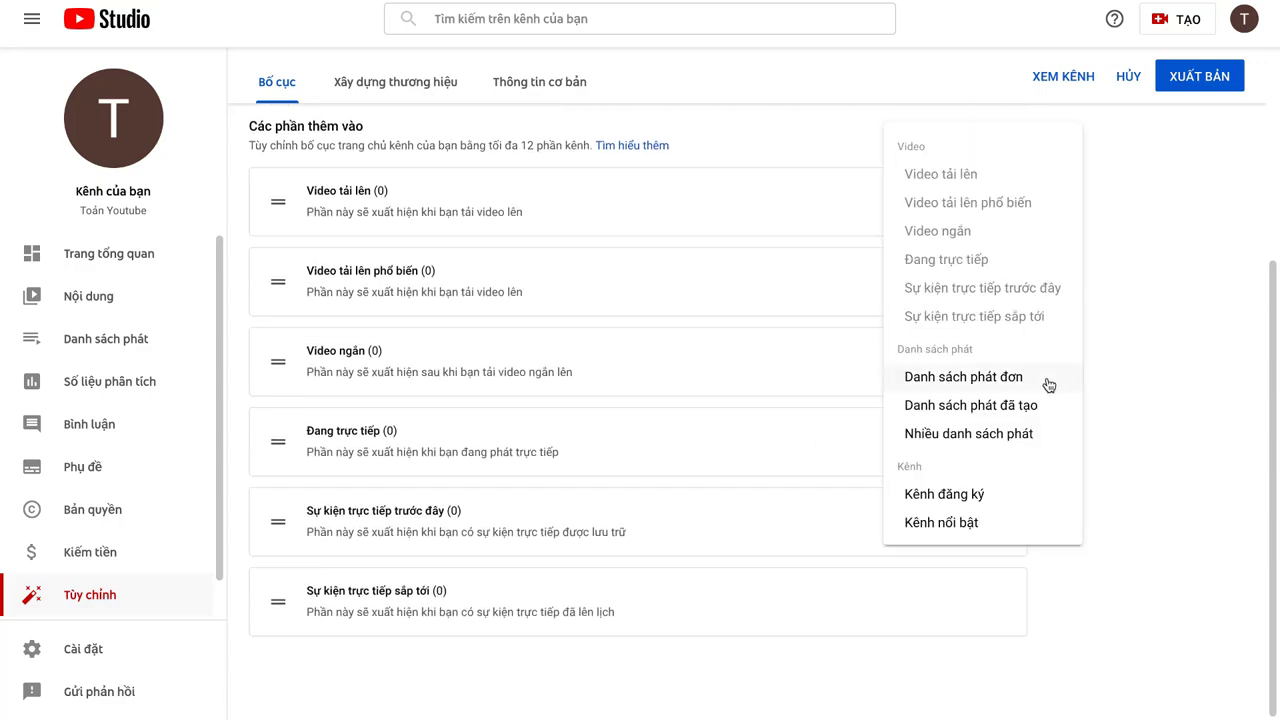
pyautogui.click(943, 414)
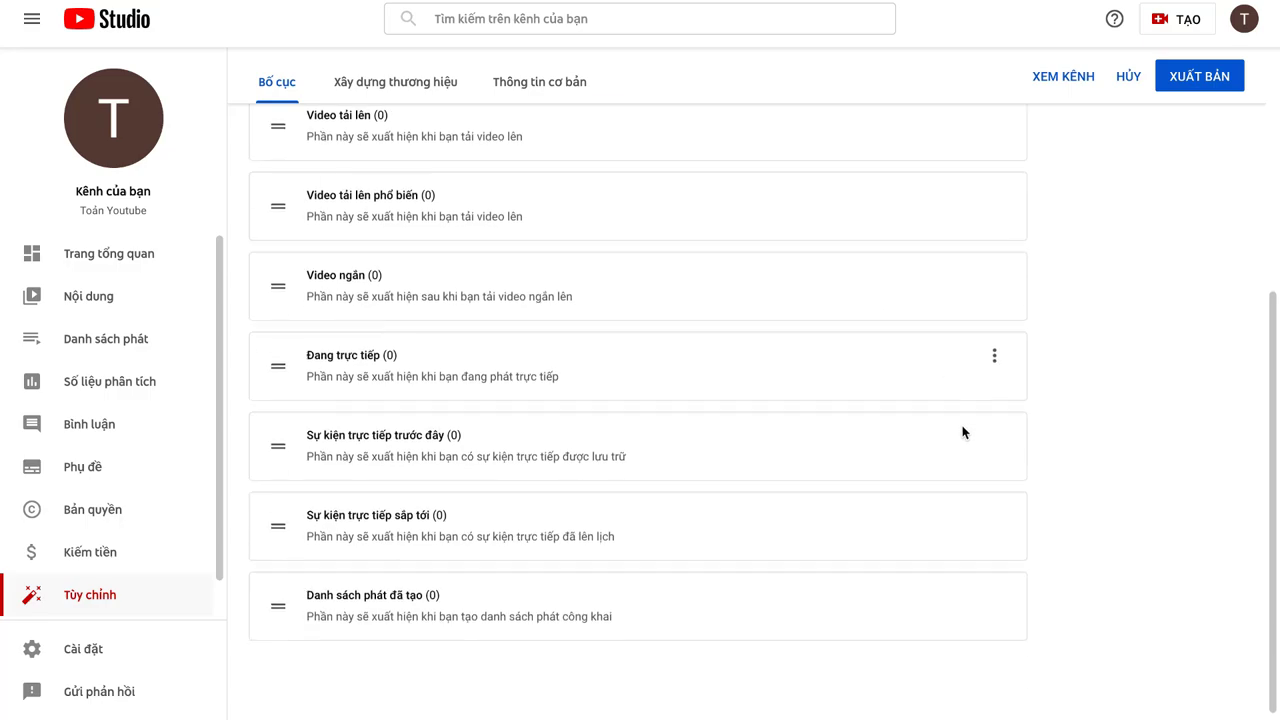
pyautogui.scroll(3, 960, 420)
pyautogui.click(938, 448)
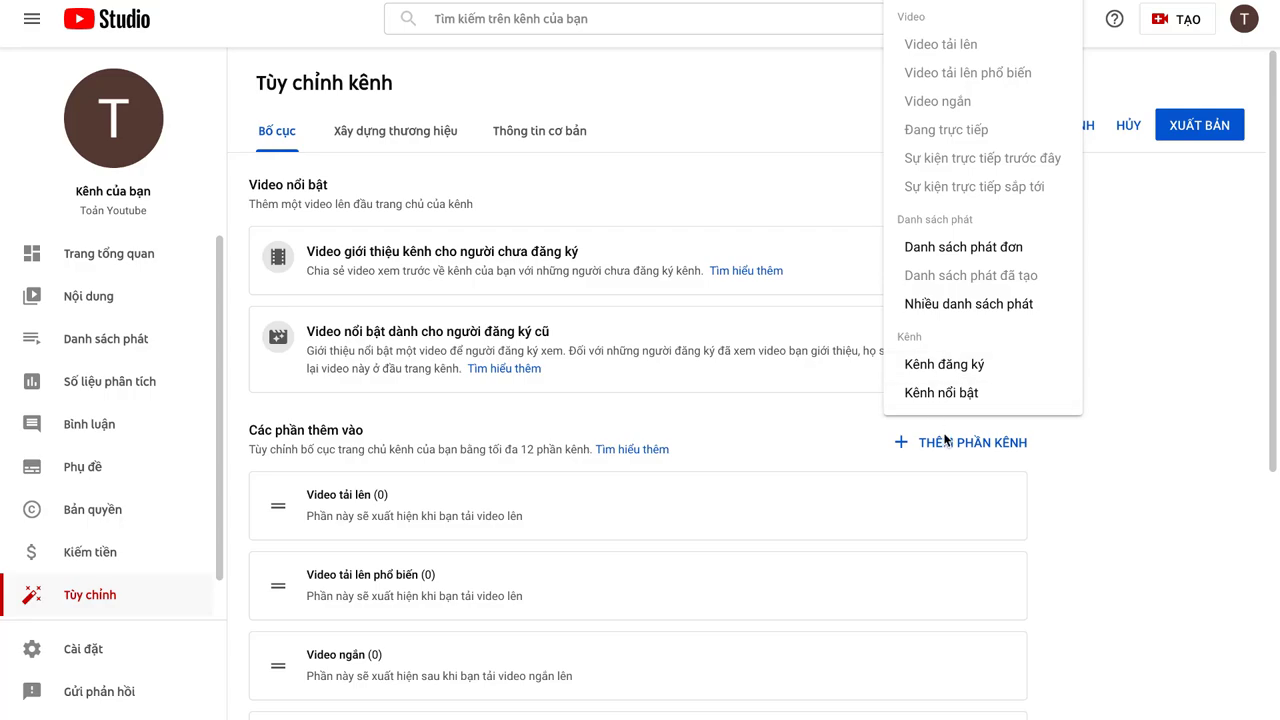
pyautogui.click(1107, 461)
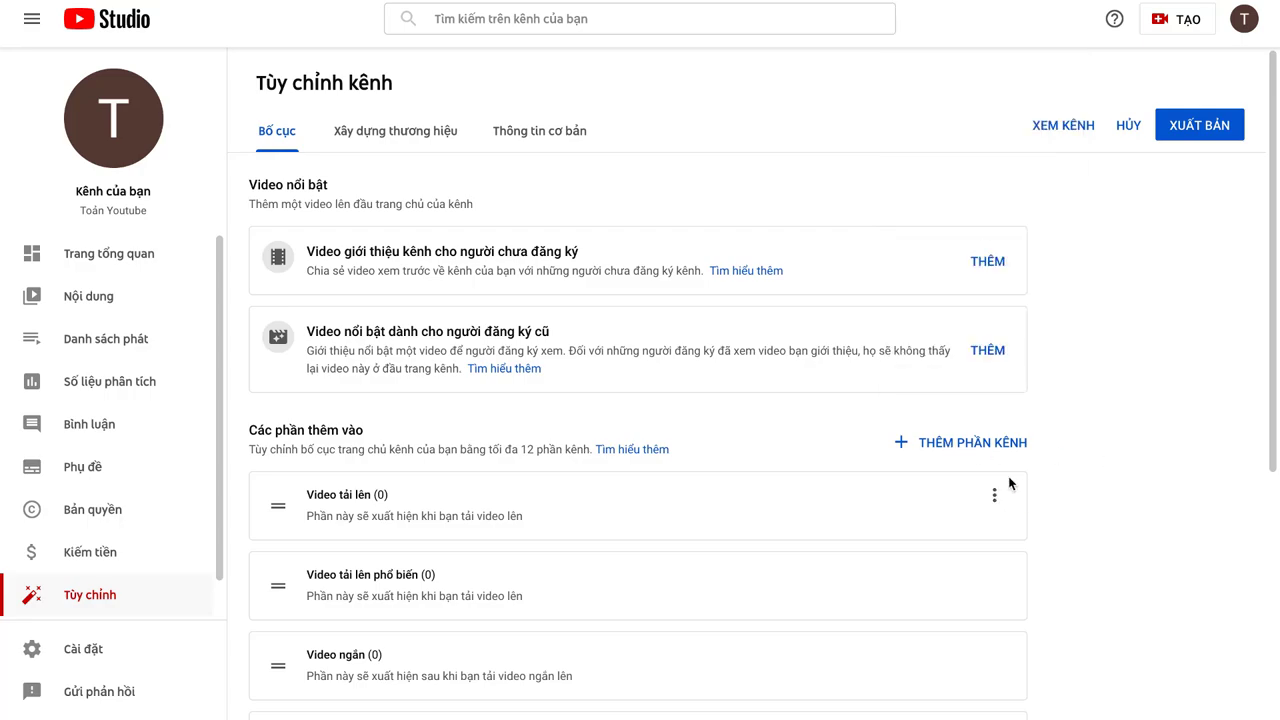
pyautogui.scroll(-4, 772, 486)
pyautogui.scroll(5, 772, 488)
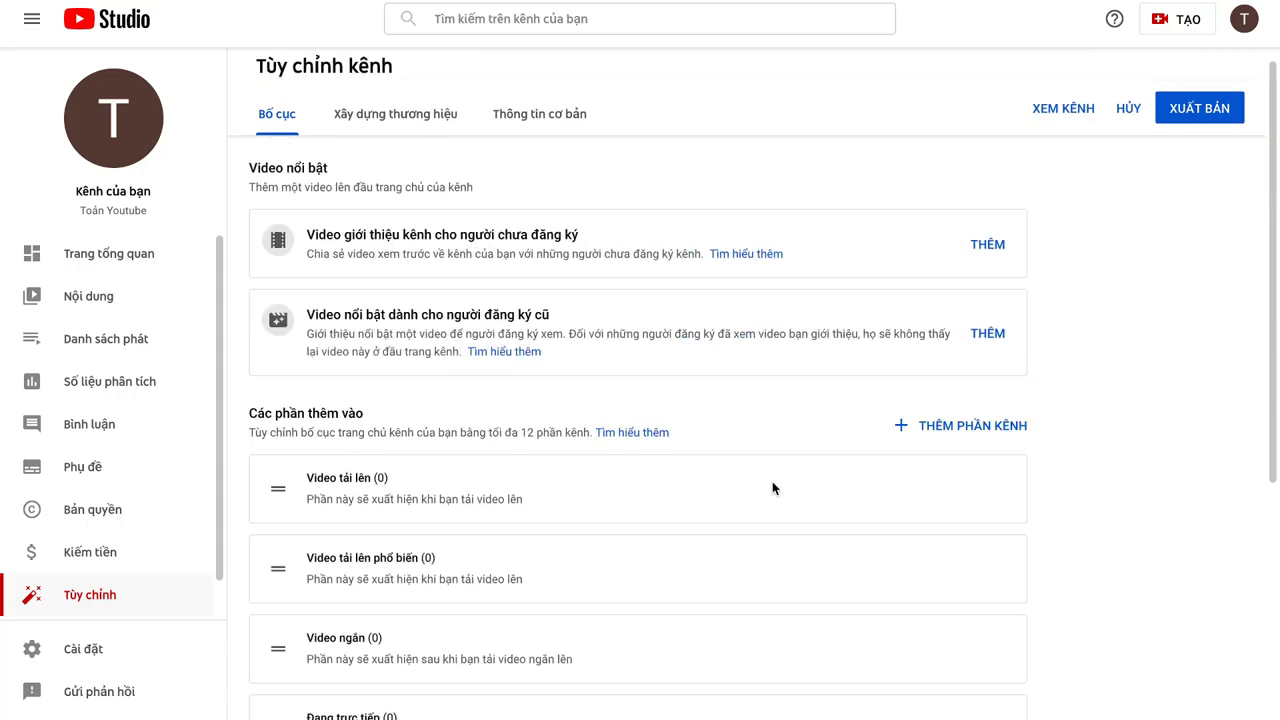
pyautogui.scroll(-3, 685, 456)
pyautogui.scroll(2, 685, 456)
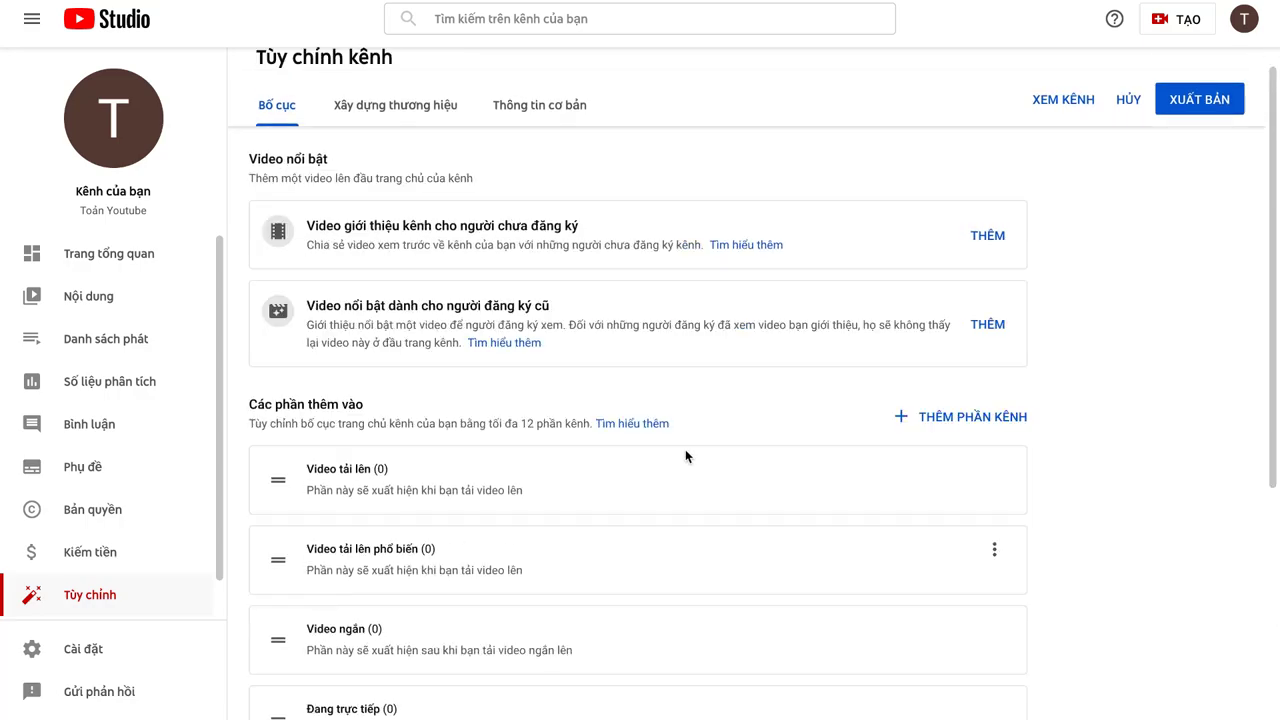
# Step: On the Branding tab, upload the portrait JPG as profile picture and accept the crop
pyautogui.click(386, 110)
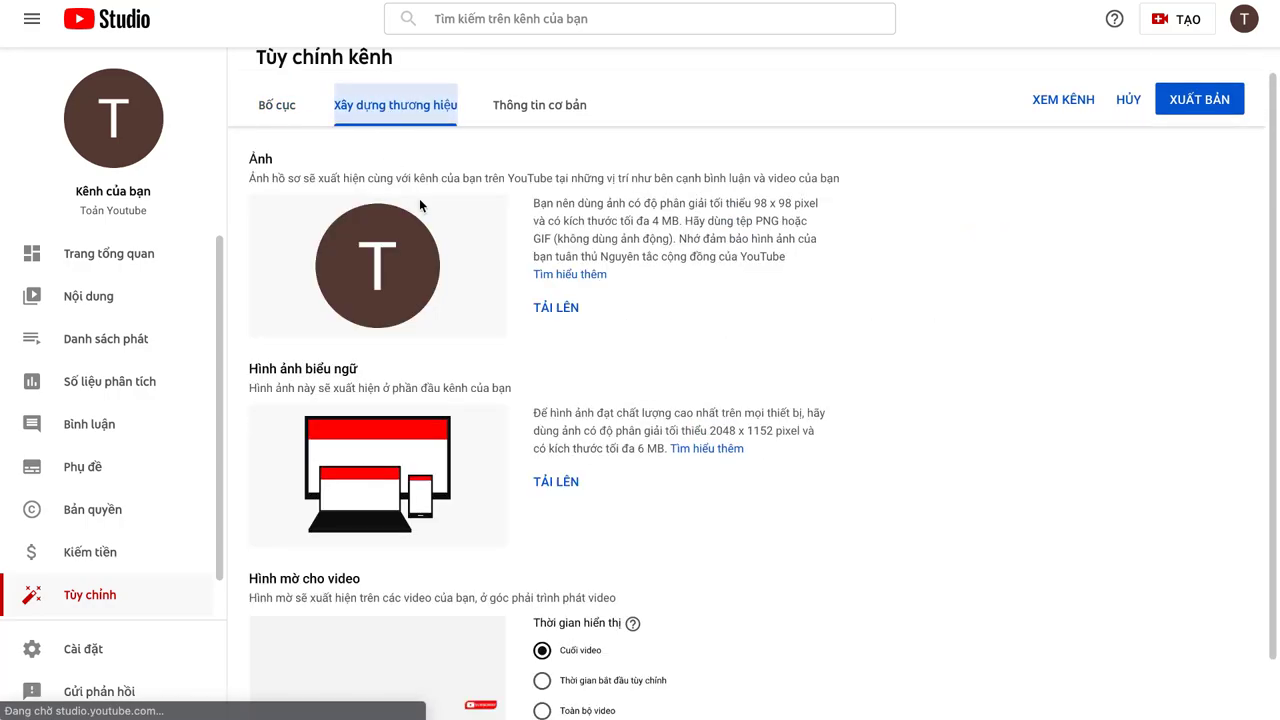
pyautogui.scroll(-1, 459, 211)
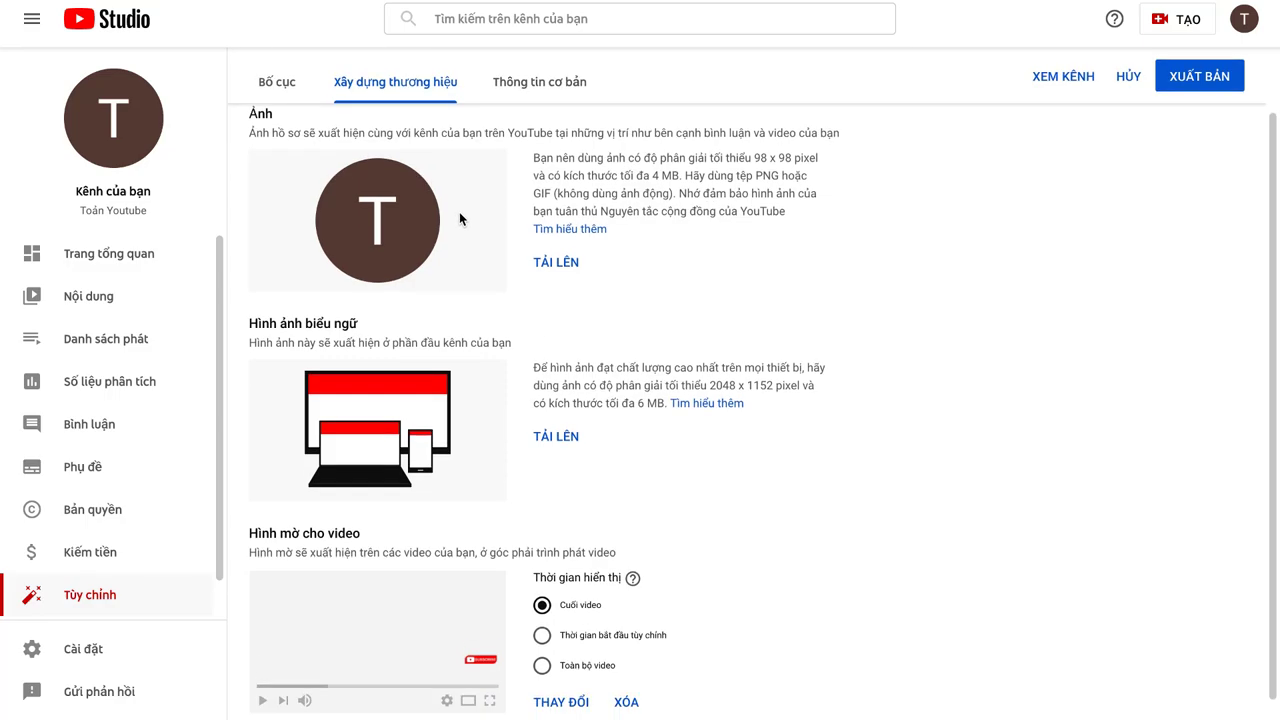
pyautogui.scroll(1, 485, 258)
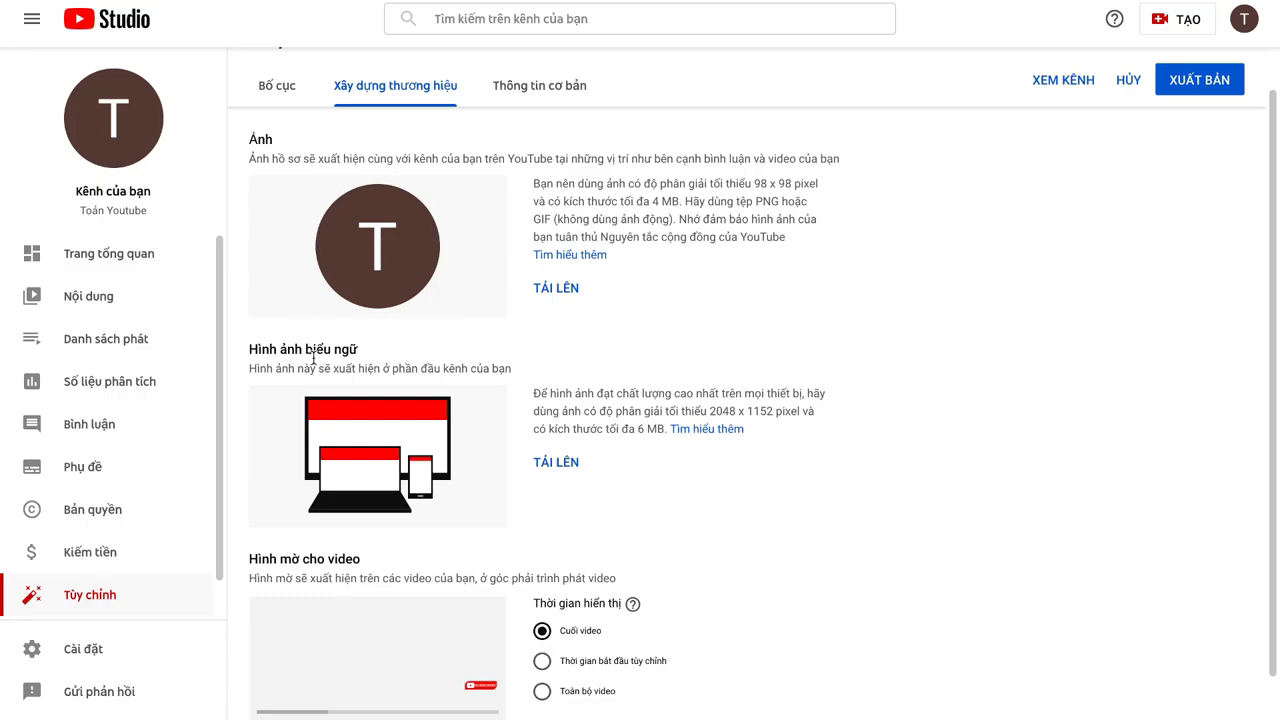
pyautogui.scroll(-1, 313, 357)
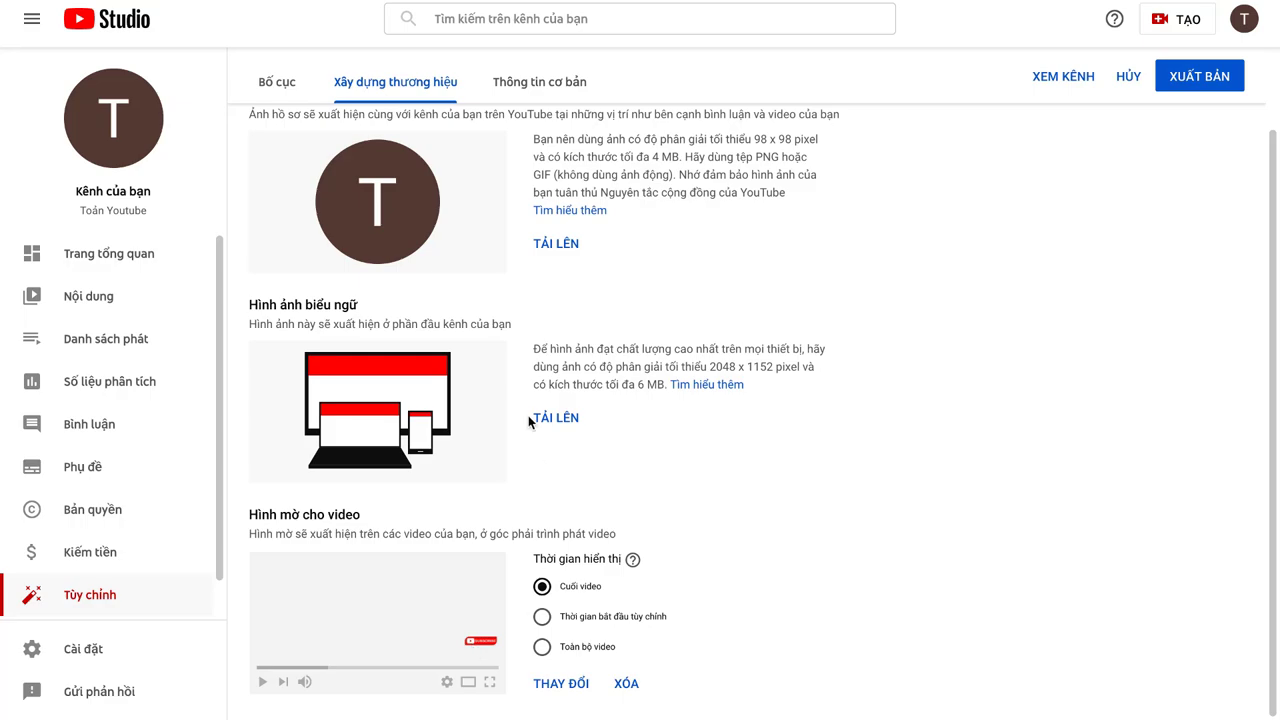
pyautogui.click(557, 249)
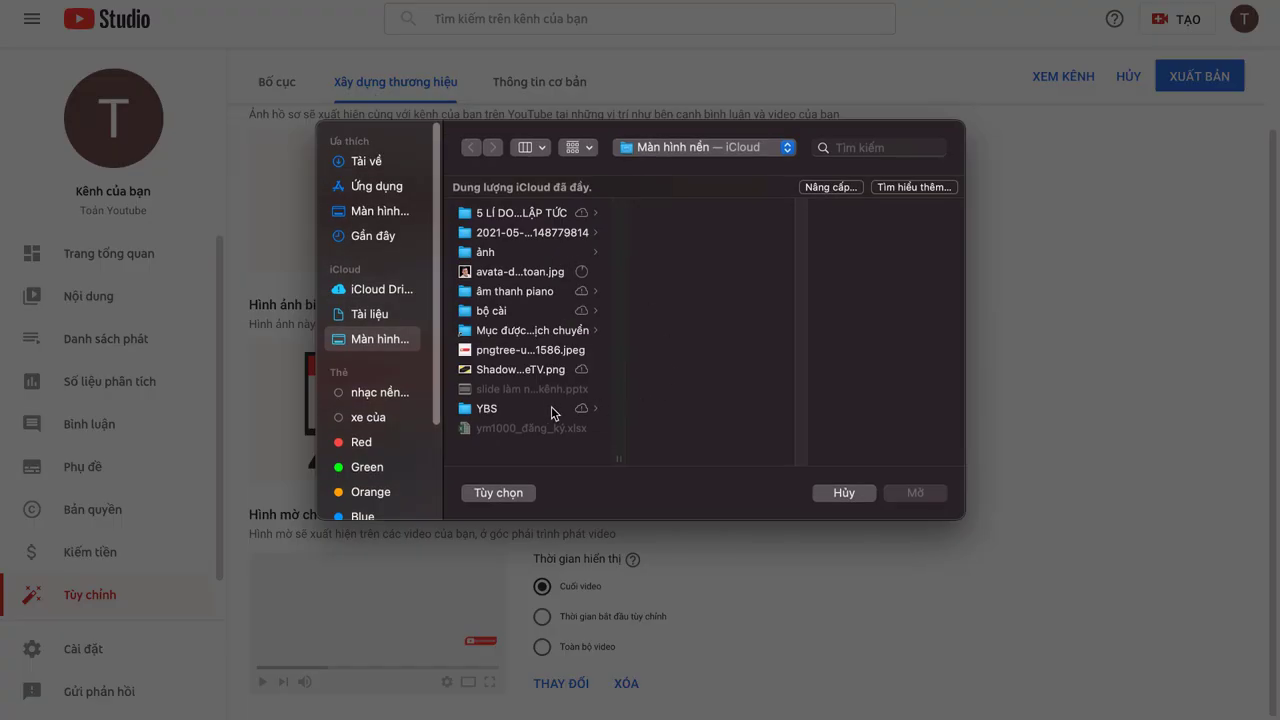
pyautogui.doubleClick(495, 272)
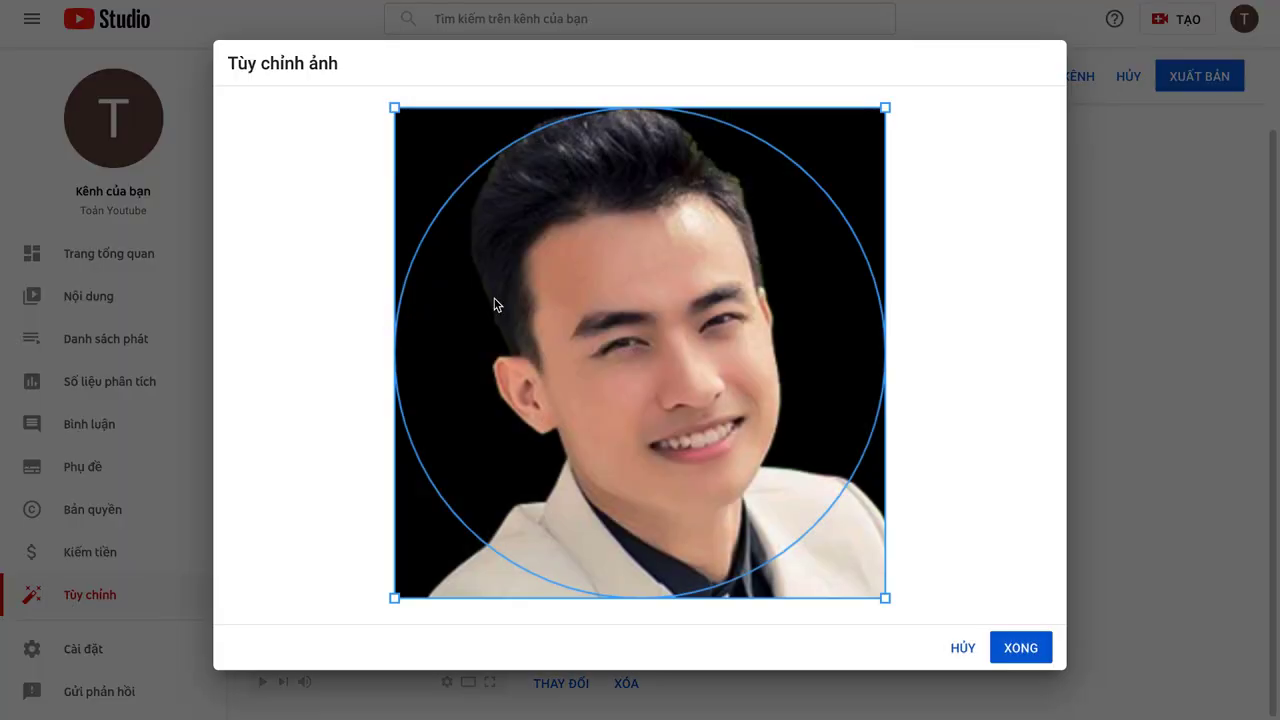
pyautogui.click(1020, 648)
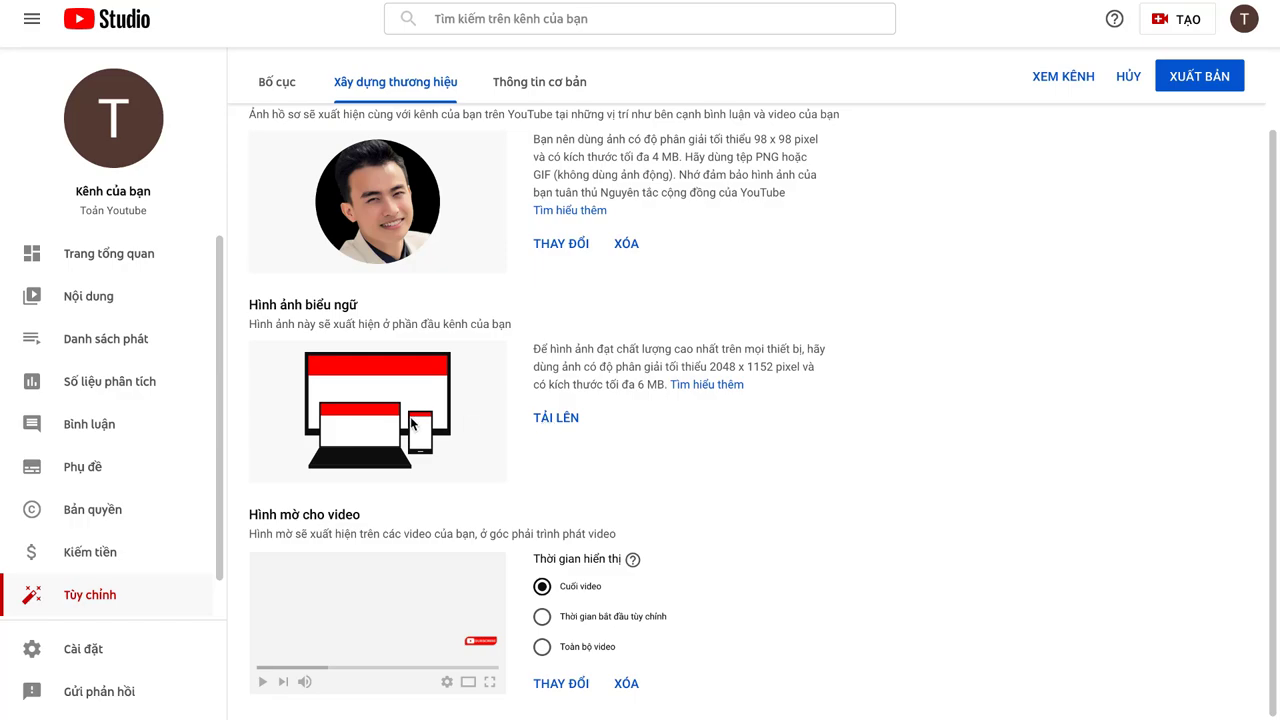
# Step: Upload 'Shadow JadeTV.png' as the channel banner and accept the crop
pyautogui.click(555, 418)
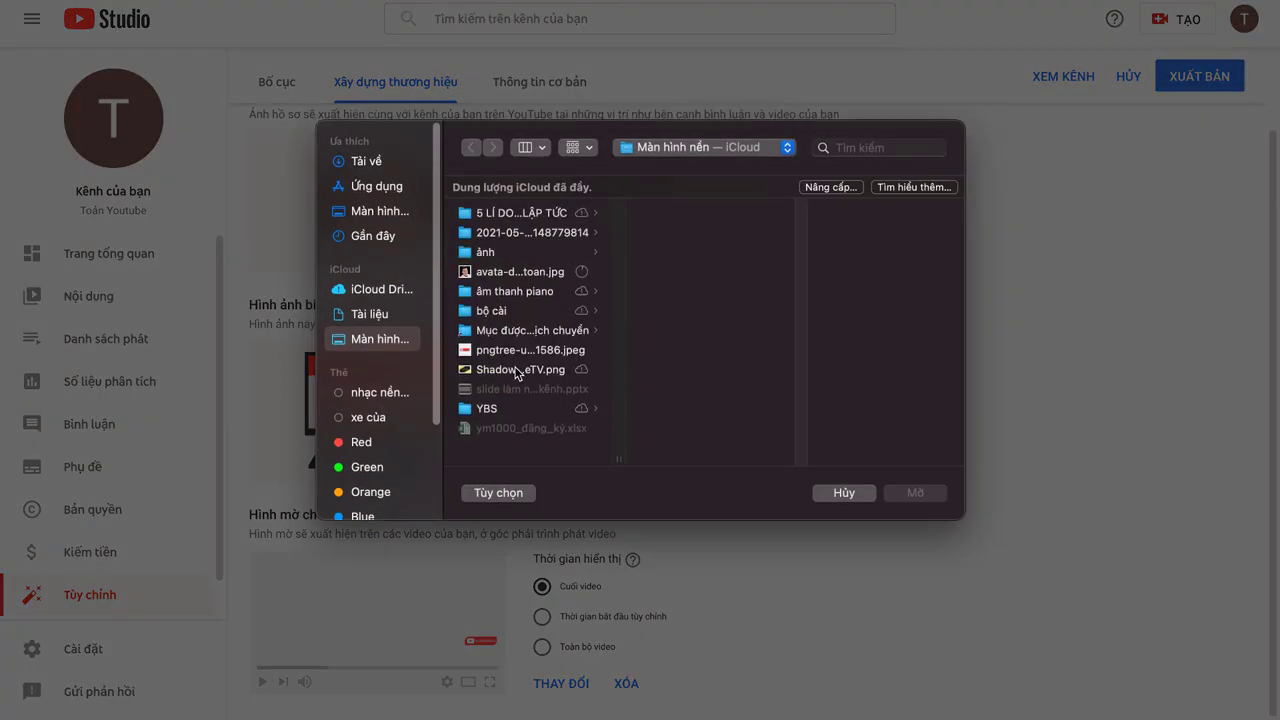
pyautogui.click(521, 372)
pyautogui.click(932, 497)
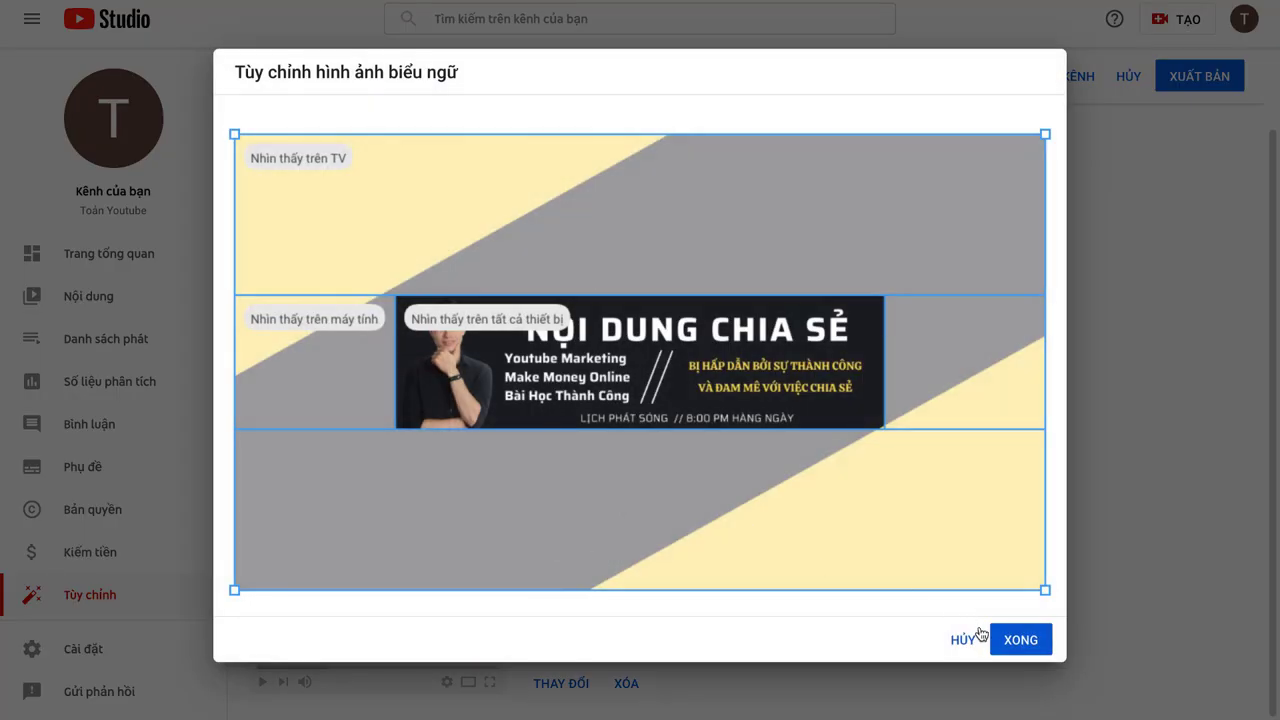
pyautogui.click(1025, 644)
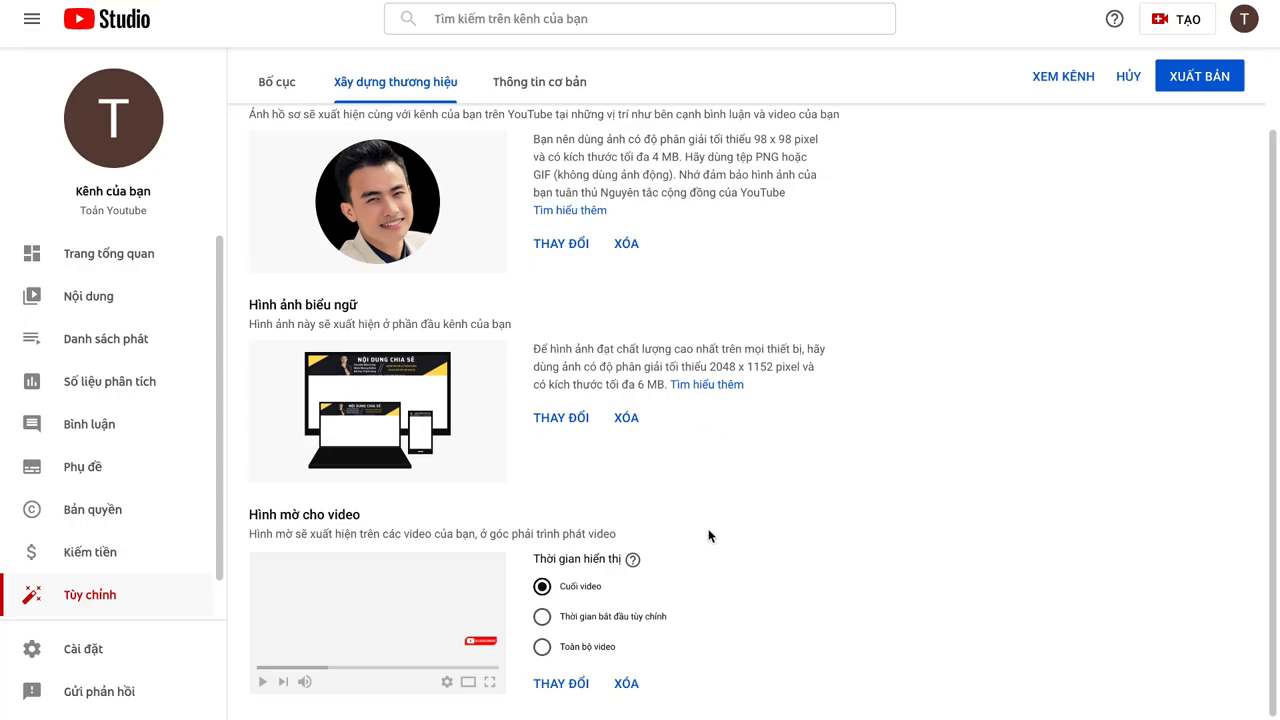
# Step: Upload the red SUBSCRIBE image as video watermark, displayed for the entire video (Toàn bộ video)
pyautogui.click(563, 684)
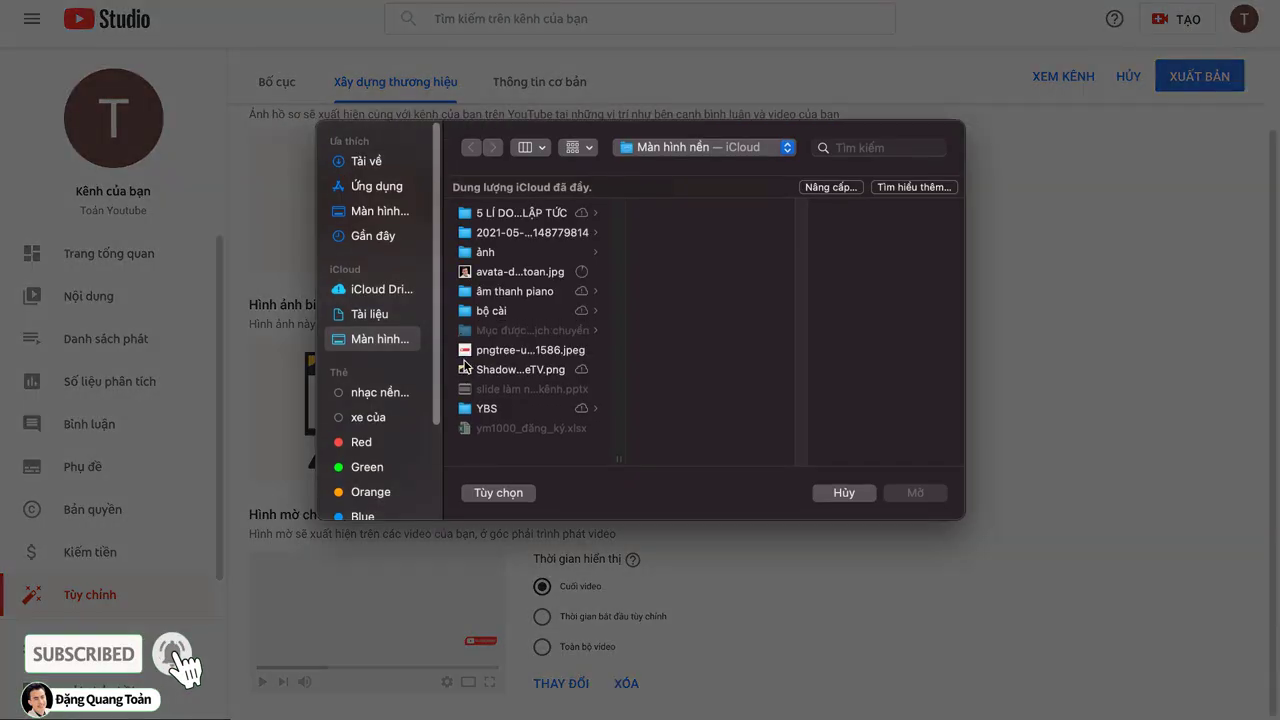
pyautogui.click(487, 352)
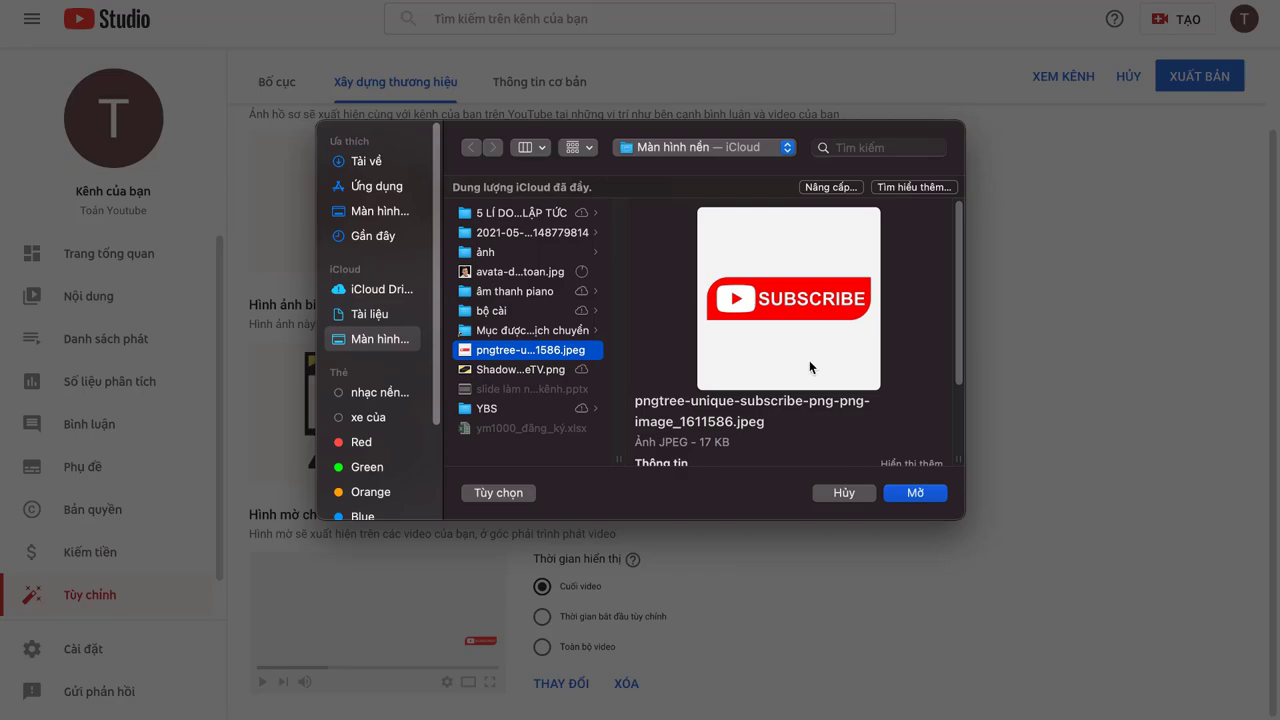
pyautogui.click(932, 496)
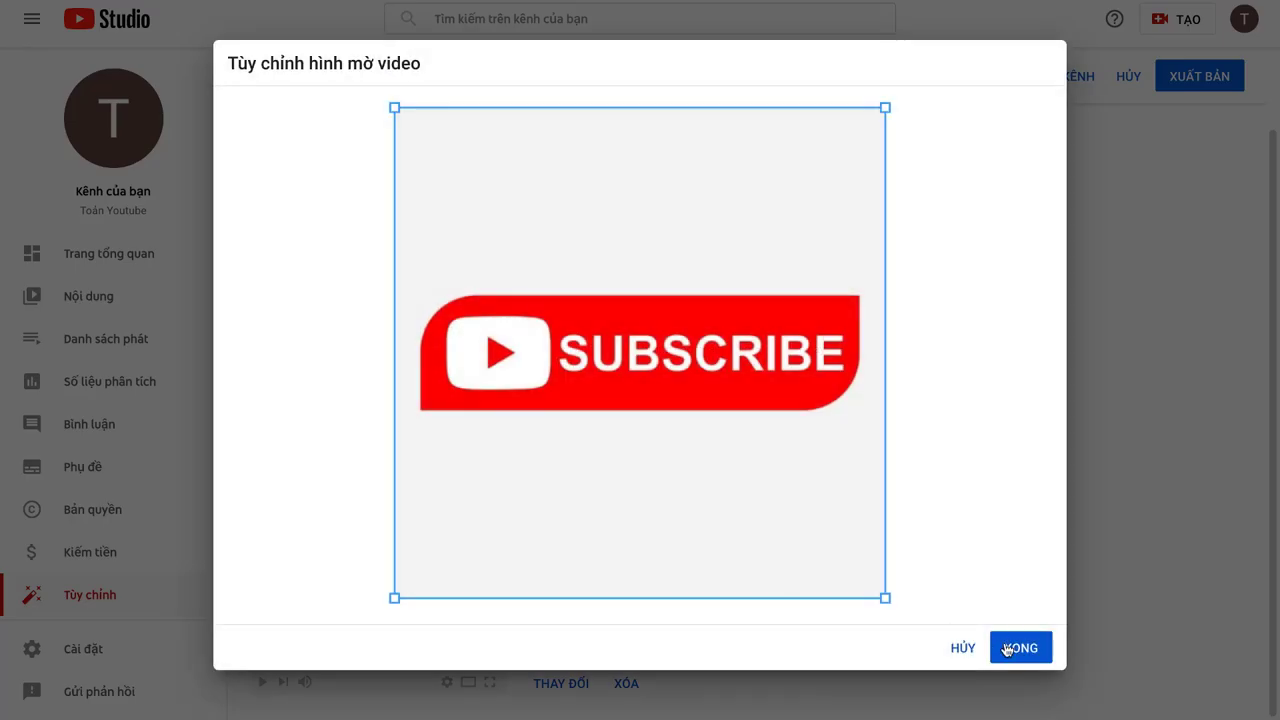
pyautogui.click(1006, 648)
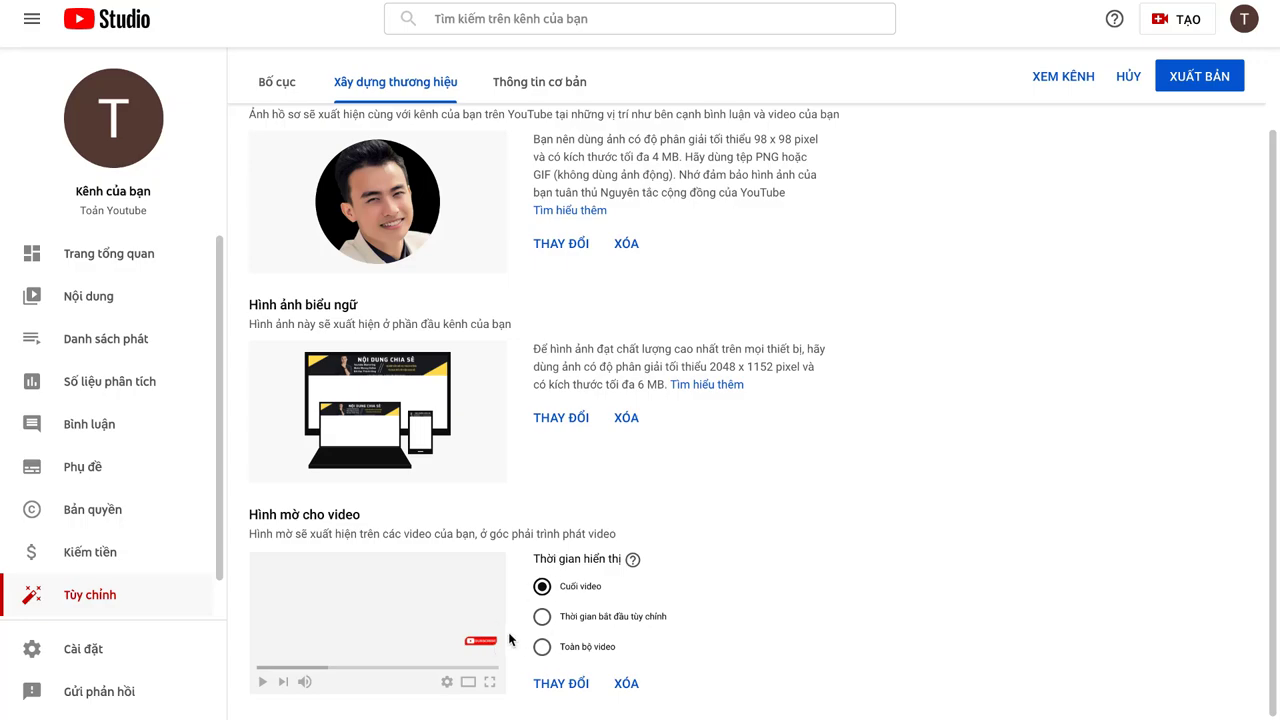
pyautogui.click(542, 648)
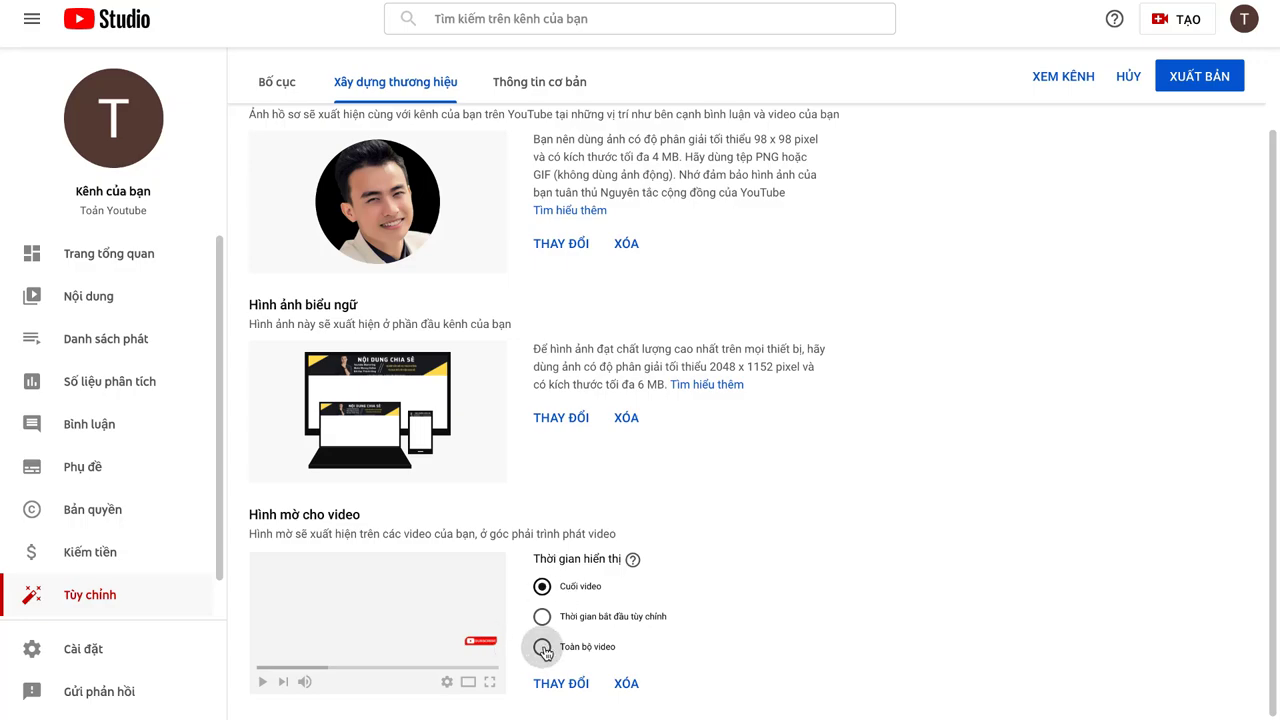
pyautogui.scroll(2, 730, 407)
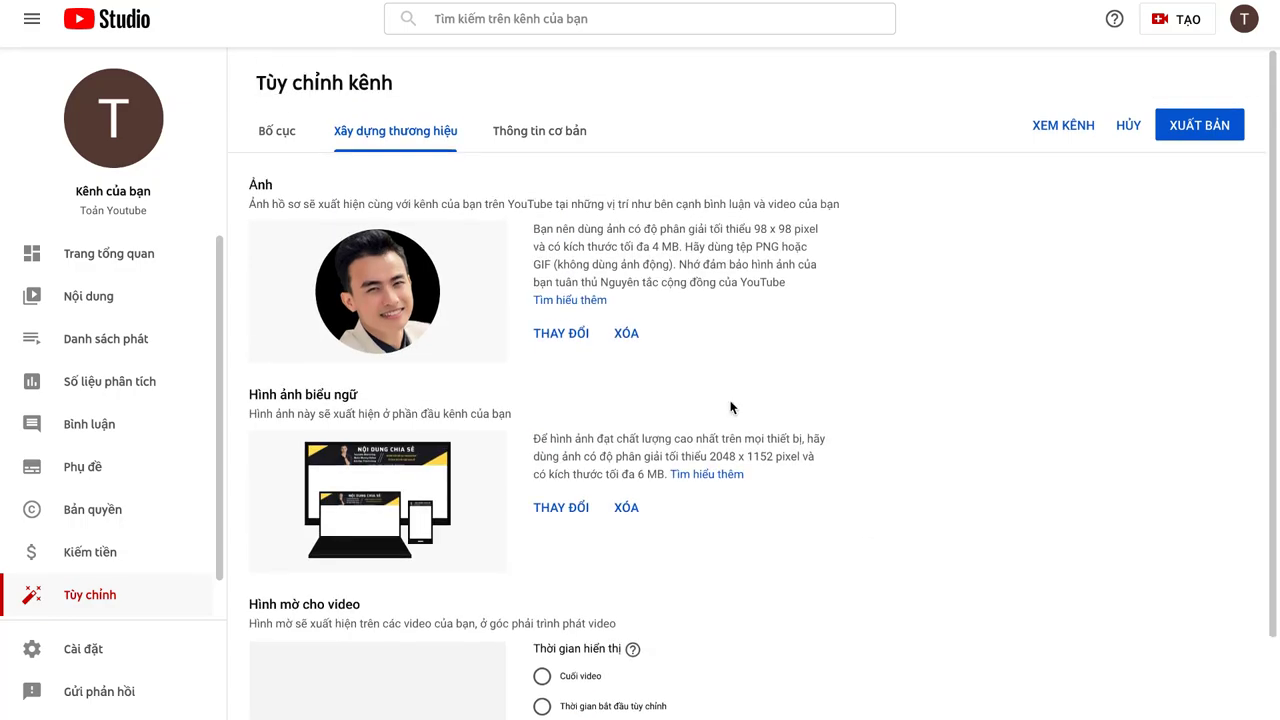
# Step: On the Basic info tab, type a Vietnamese welcome description calling this a knowledge-sharing channel
pyautogui.click(541, 137)
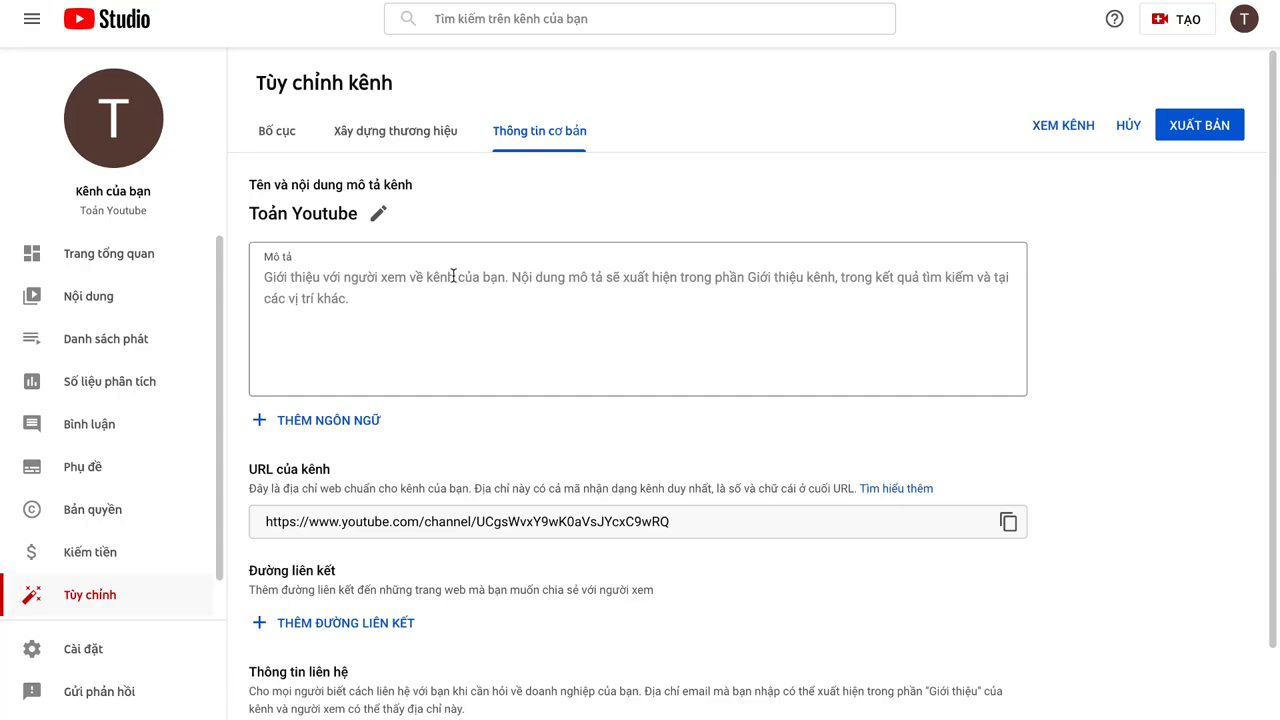
pyautogui.click(356, 280)
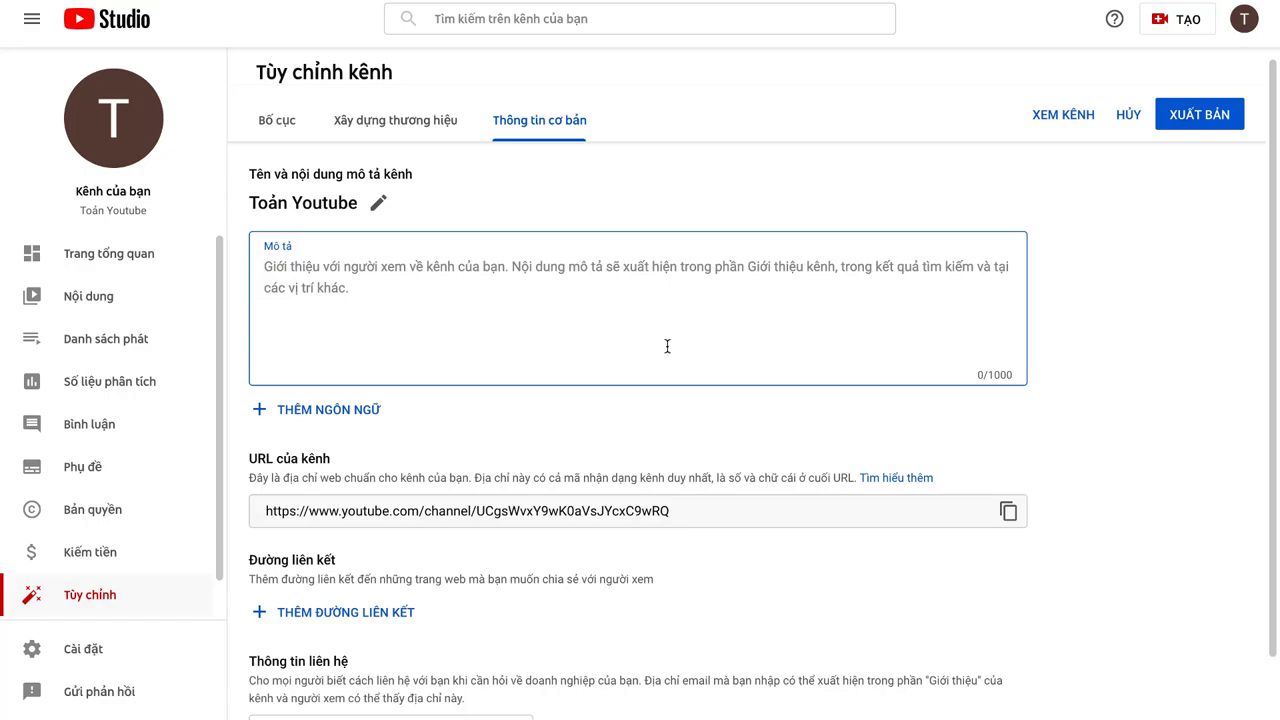
pyautogui.write('Chào mừng ')
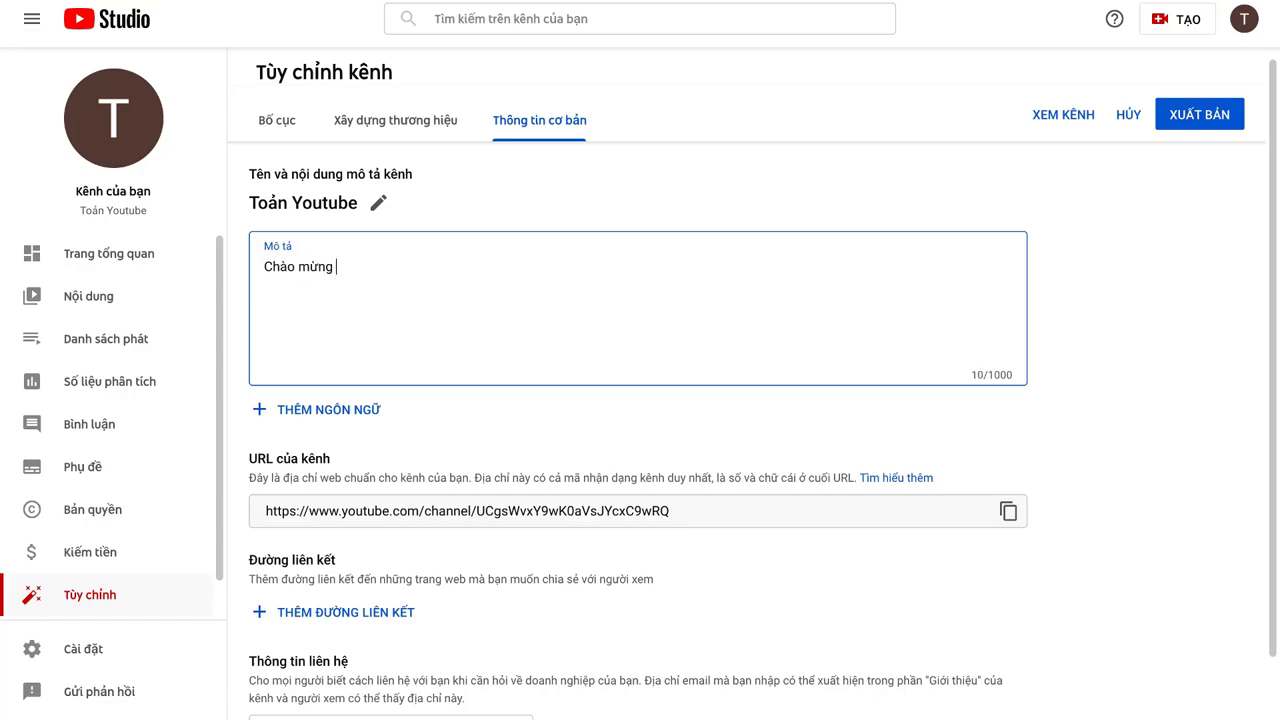
pyautogui.write('bạn đến ')
pyautogui.write('kênh yot')
pyautogui.write('tbe')
pyautogui.write('be ')
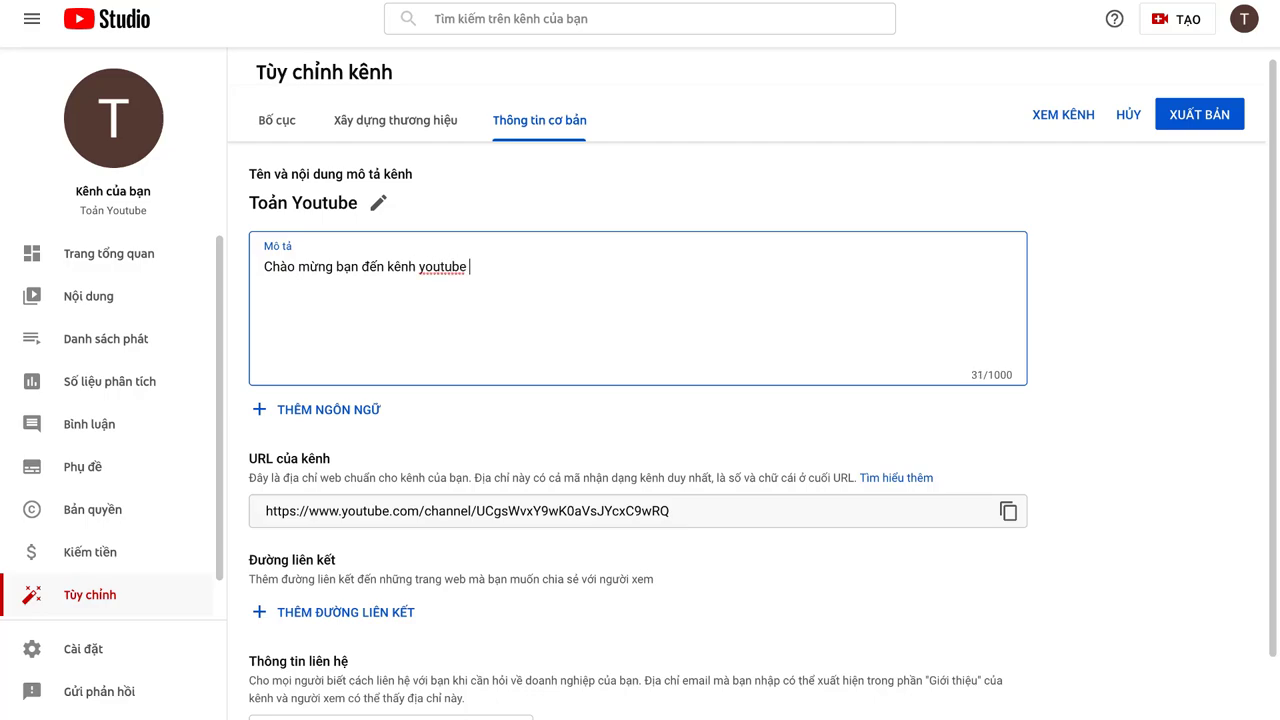
pyautogui.write('của ôit')
pyautogui.press('BackSpace')
pyautogui.press('BackSpace')
pyautogui.write('ôi, đây la kênh chia sẻ ')
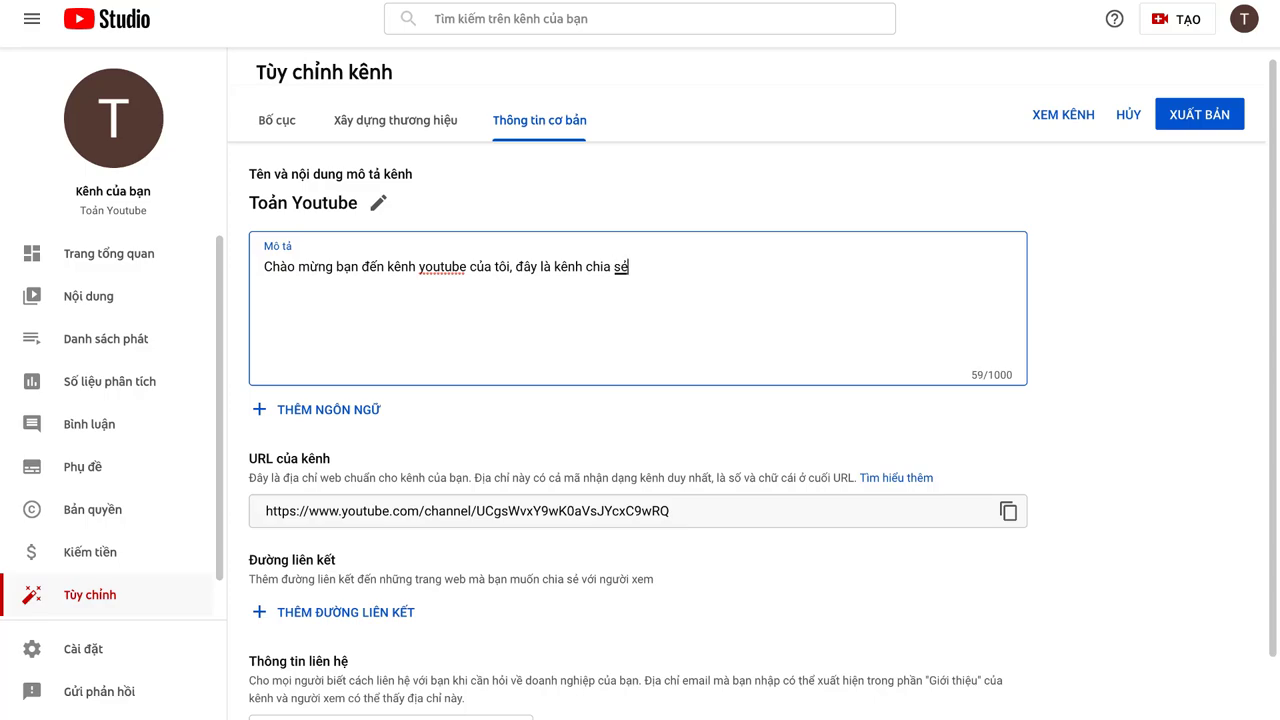
pyautogui.write('kiến thu')
pyautogui.write('c abz.......')
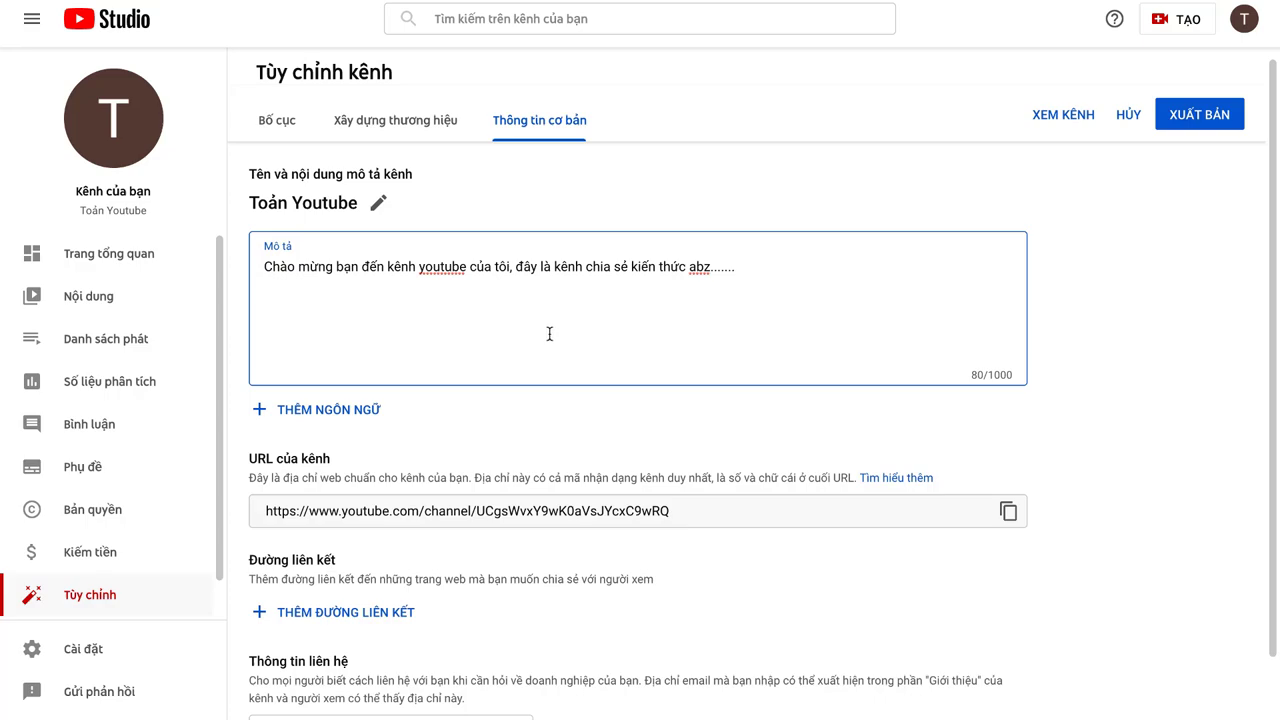
# Step: Select the whole description text and open a new browser tab
pyautogui.scroll(-1, 549, 333)
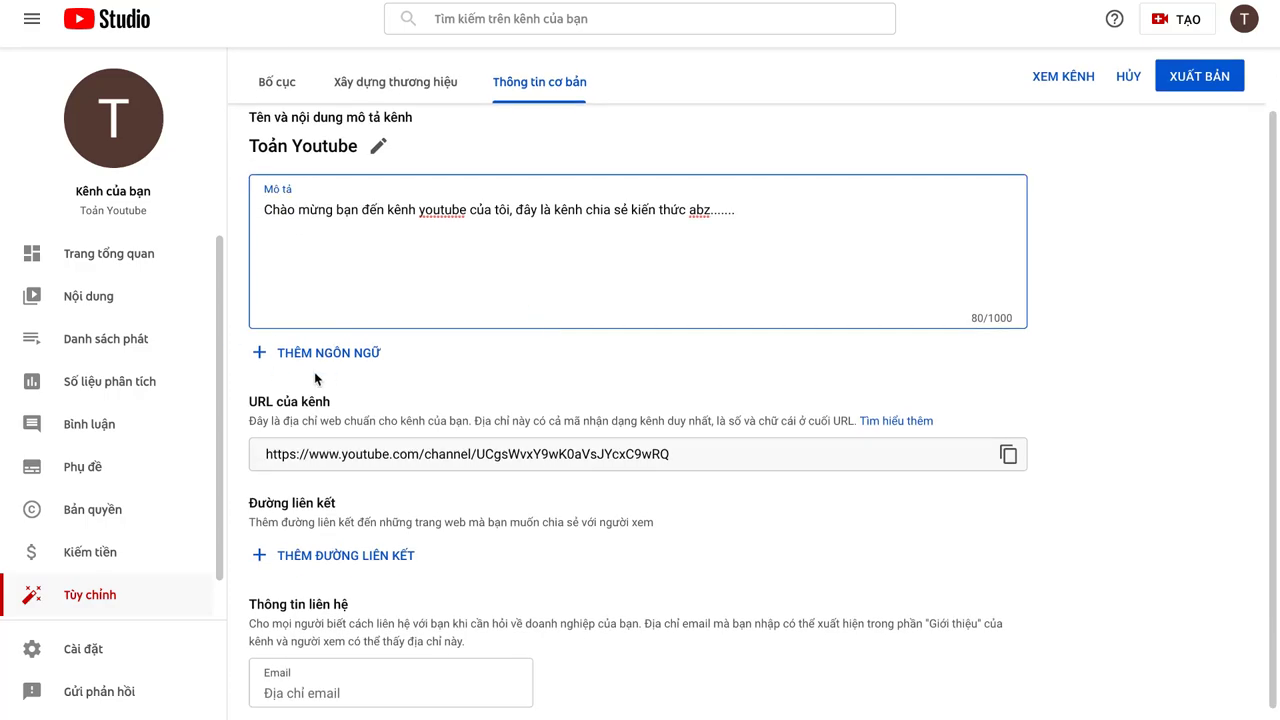
pyautogui.tripleClick(752, 221)
pyautogui.hotkey('ctrl', 'c')
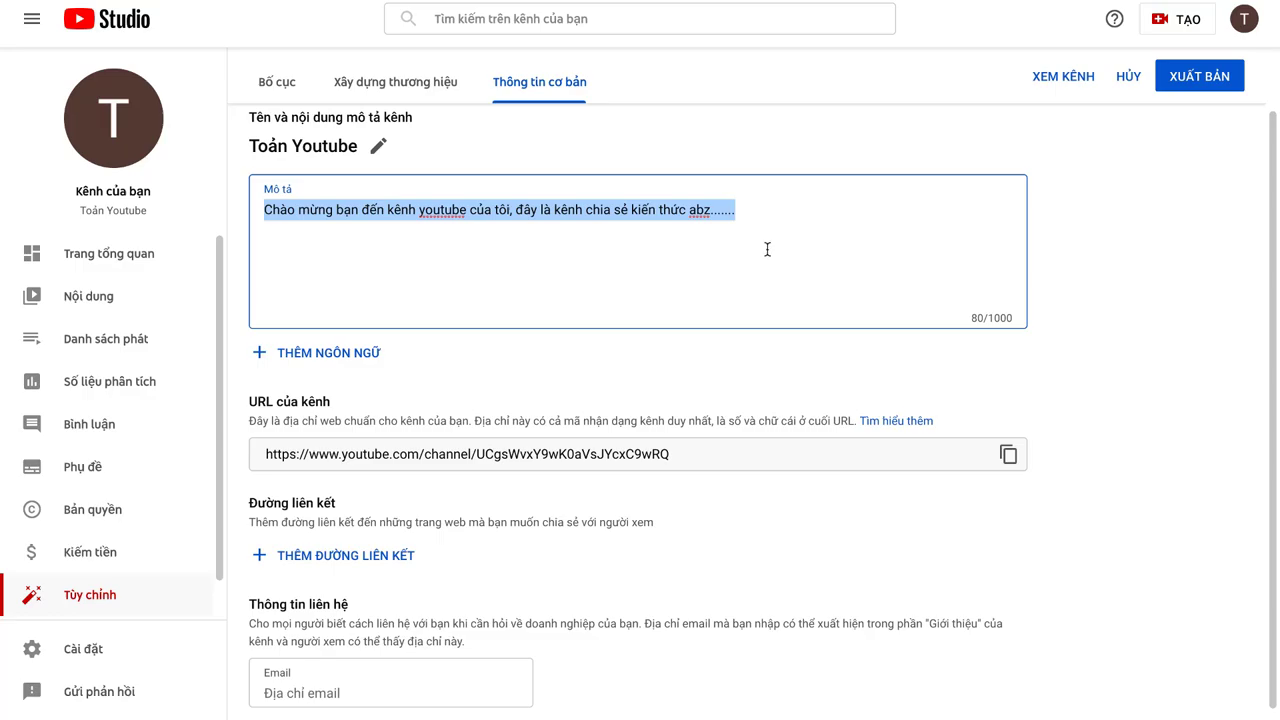
pyautogui.hotkey('ctrl', 't')
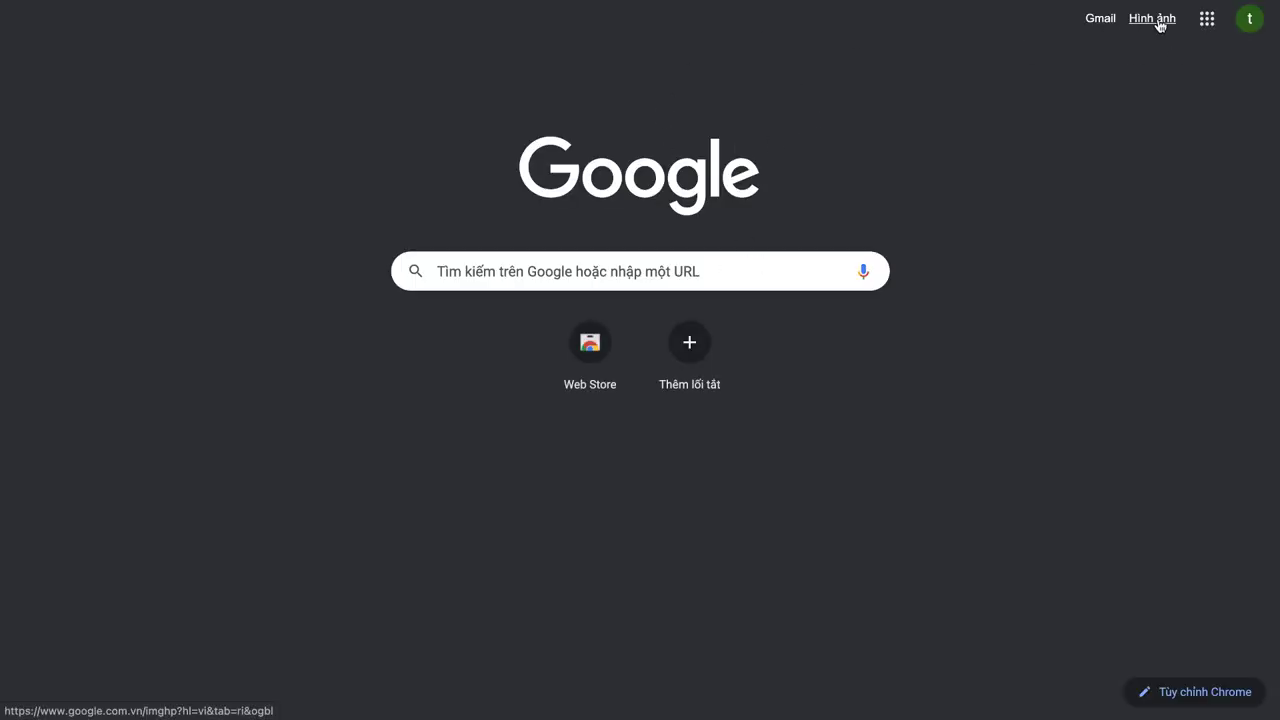
# Step: Translate the pasted description into English in Google Dịch and copy the translation
pyautogui.click(1209, 20)
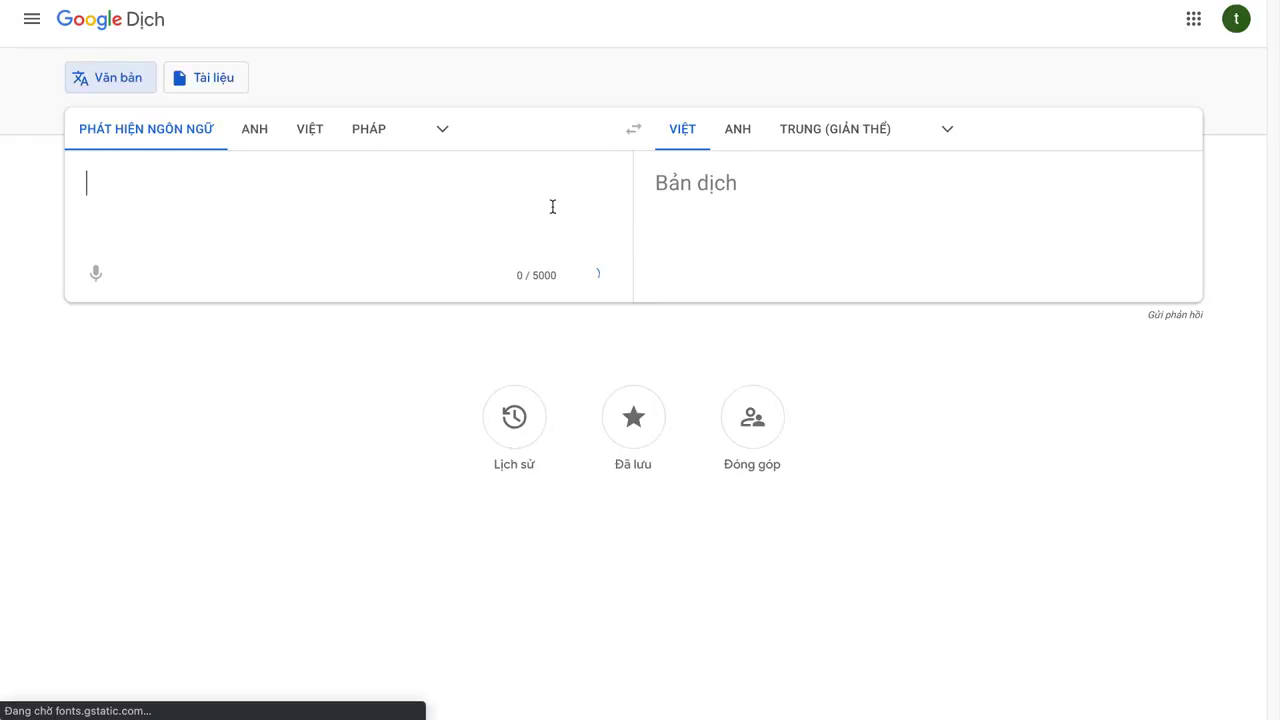
pyautogui.hotkey('ctrl', 'v')
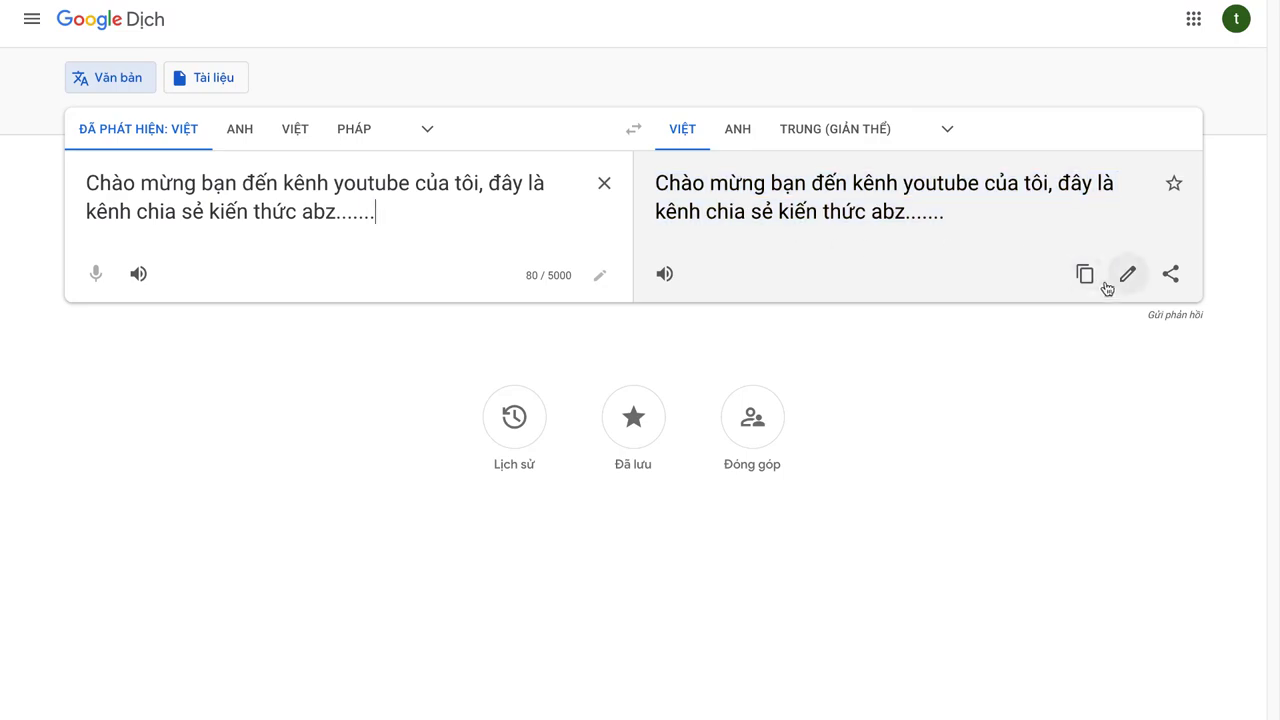
pyautogui.click(748, 128)
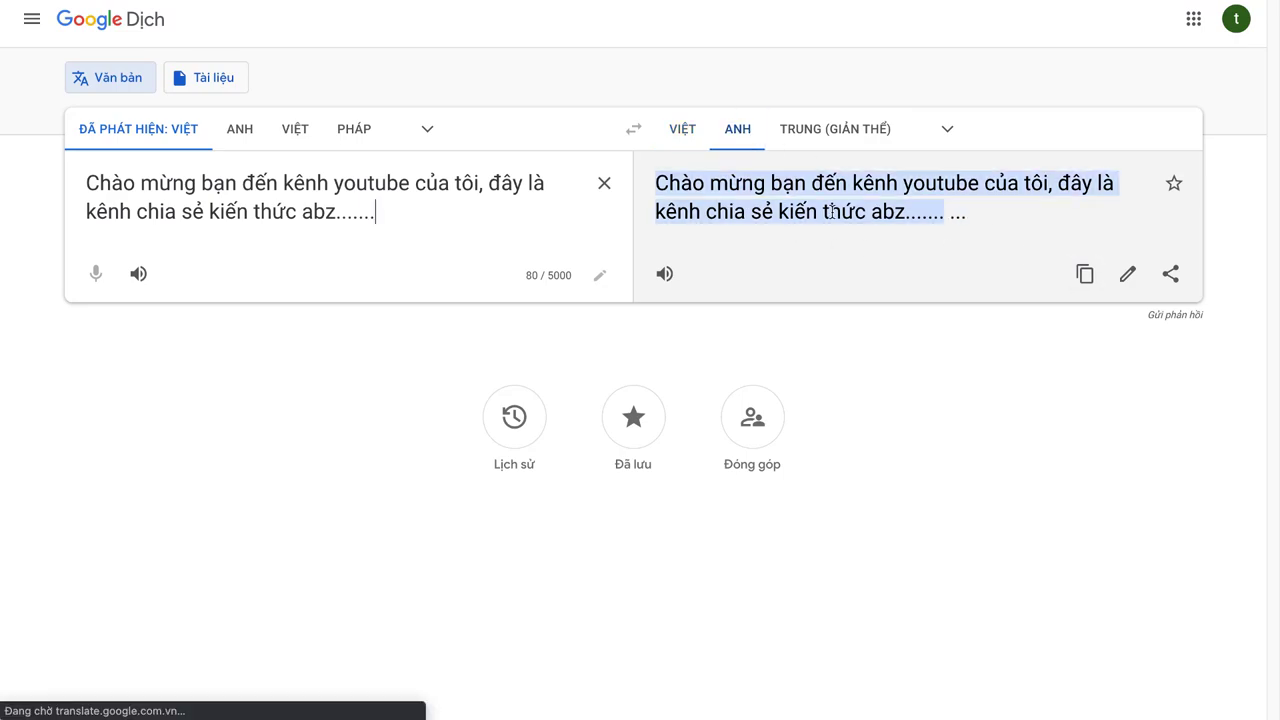
pyautogui.click(1085, 274)
# Step: Add a channel translation with Tiếng Việt as original language and Tiếng Anh as target
pyautogui.hotkey('ctrl', 'shift', 'Tab')
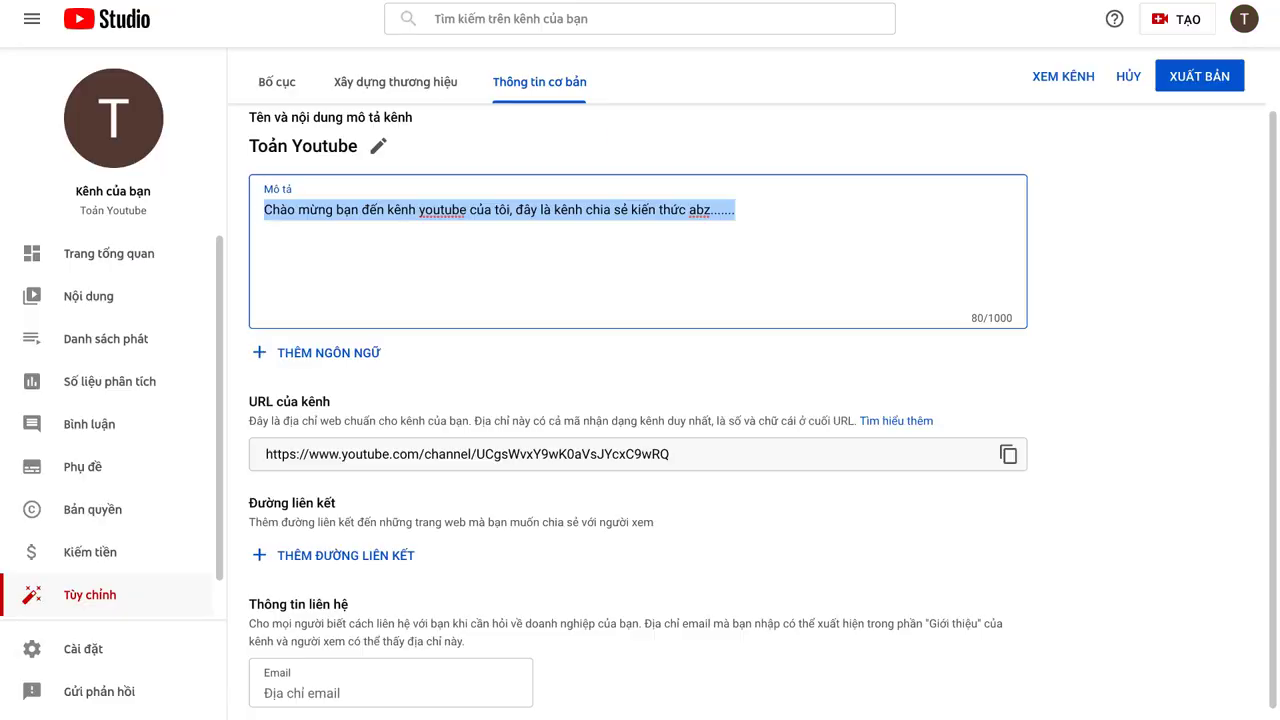
pyautogui.click(346, 357)
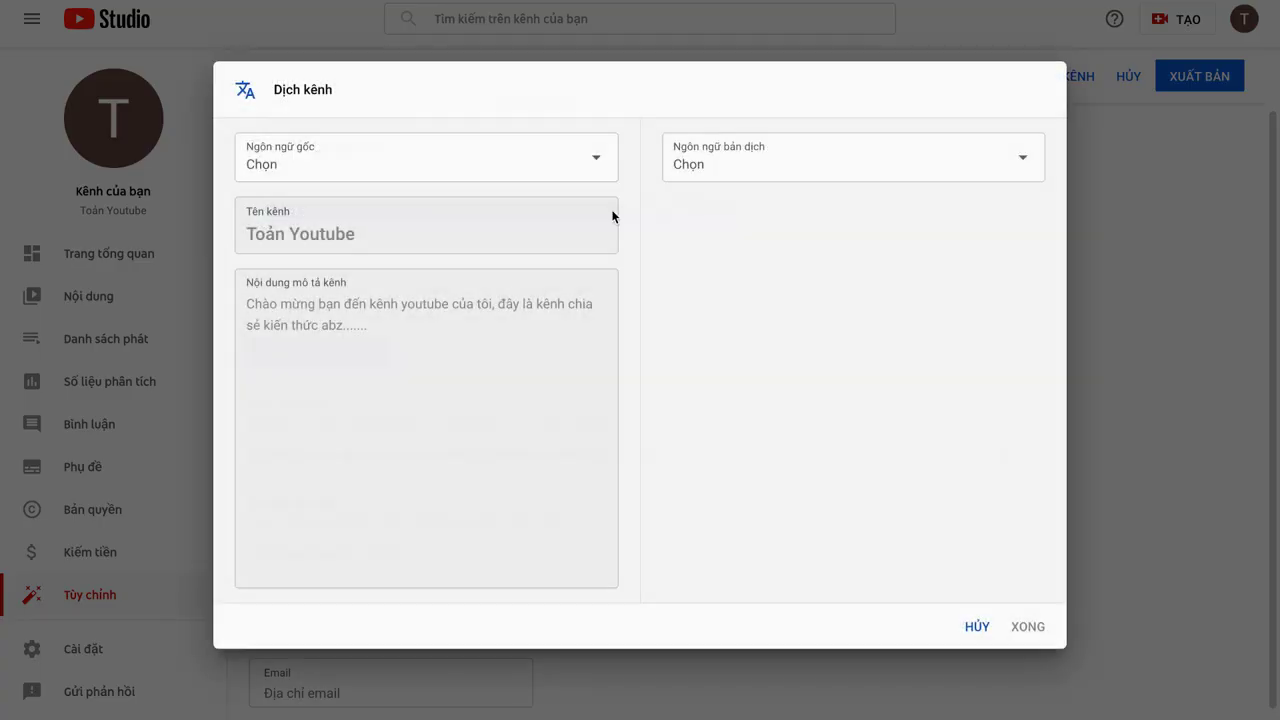
pyautogui.click(491, 164)
pyautogui.scroll(-10, 383, 509)
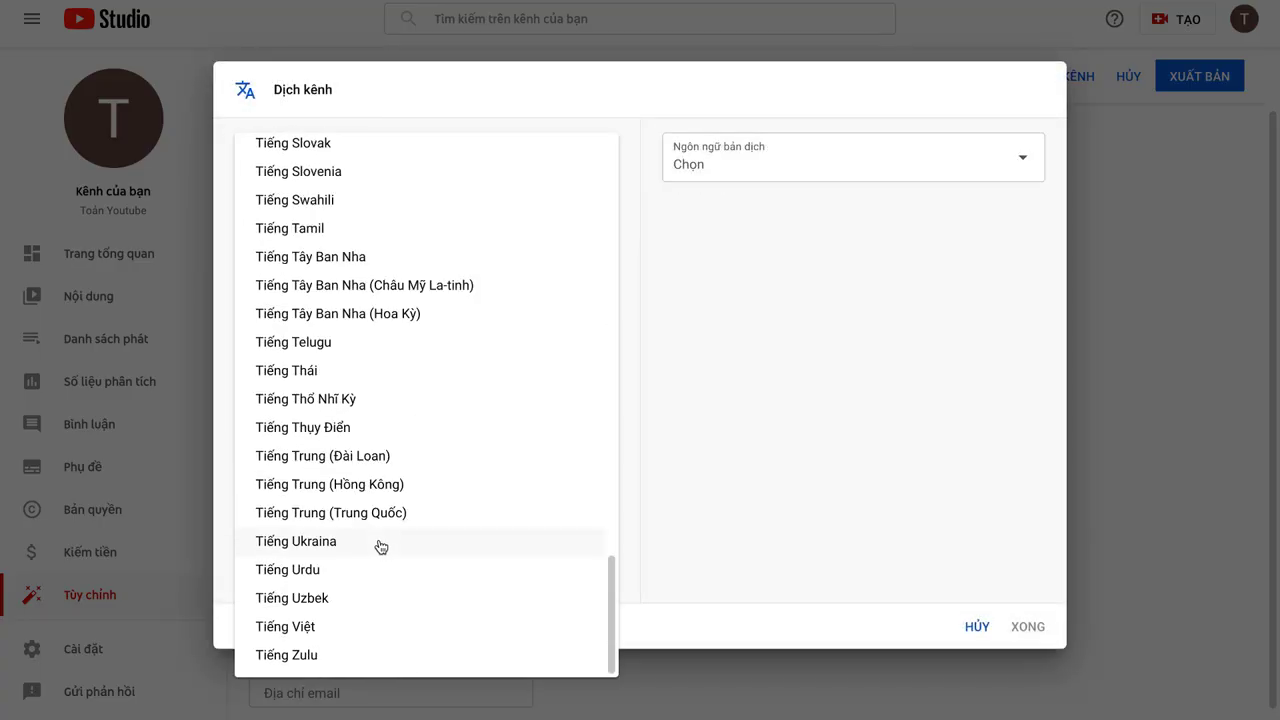
pyautogui.click(363, 624)
pyautogui.click(780, 172)
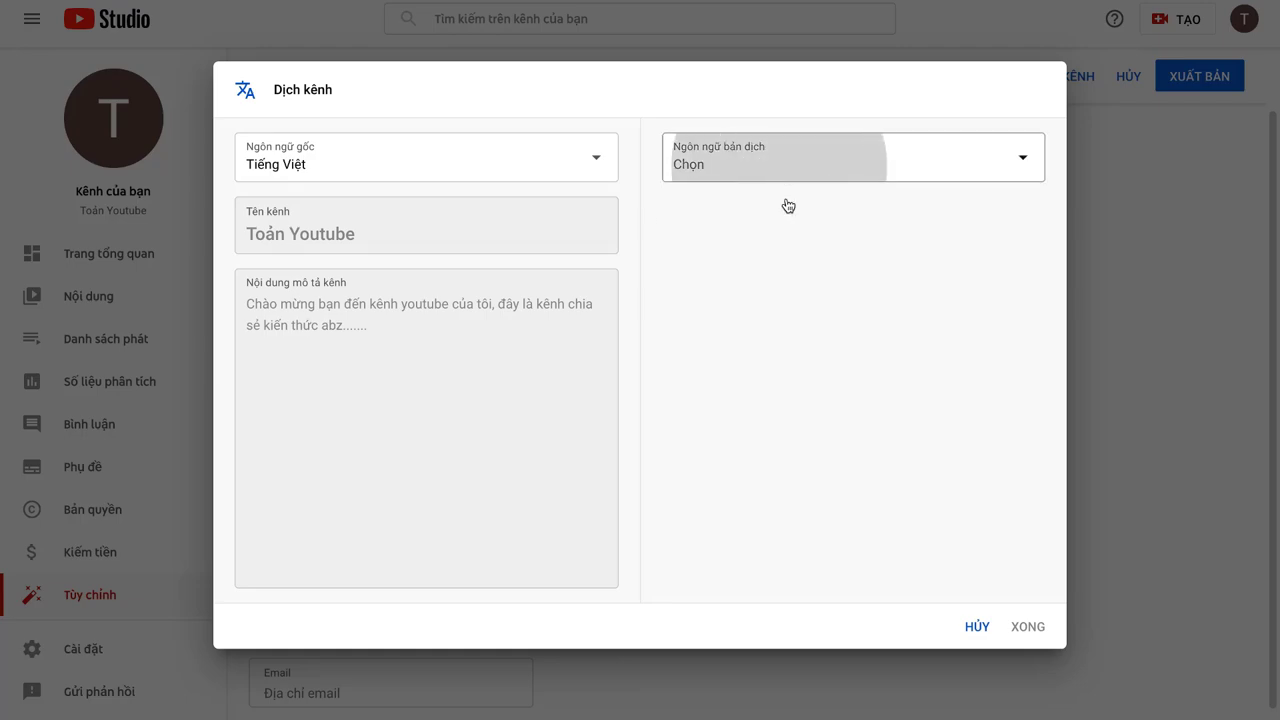
pyautogui.scroll(-3, 783, 374)
pyautogui.scroll(3, 777, 406)
pyautogui.click(751, 238)
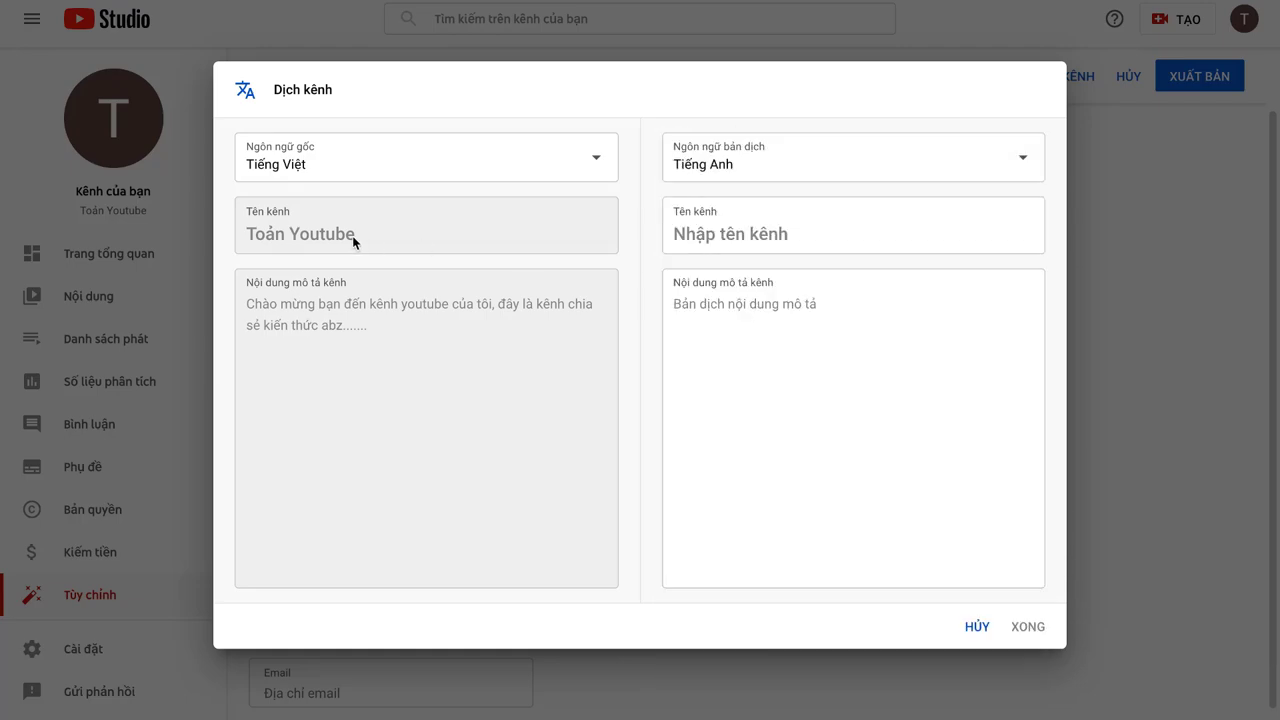
# Step: Fill the English channel name, paste the English description and save the translation
pyautogui.click(742, 232)
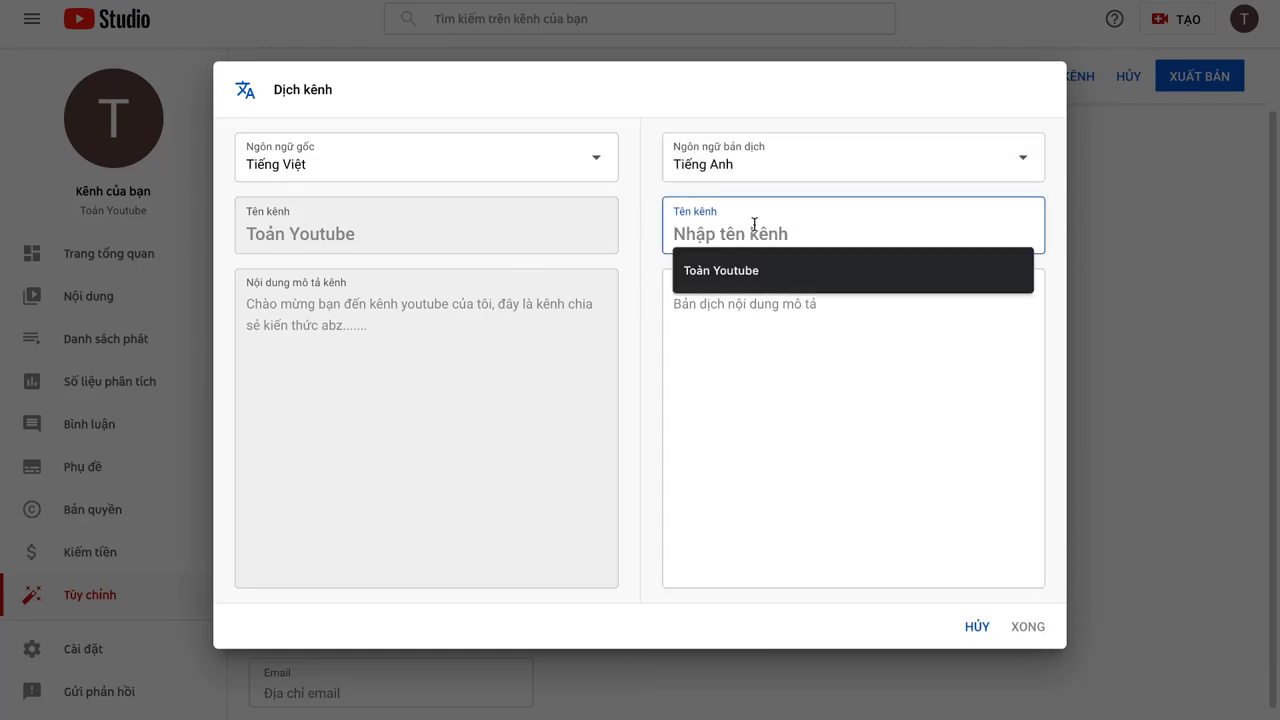
pyautogui.click(765, 258)
pyautogui.click(770, 282)
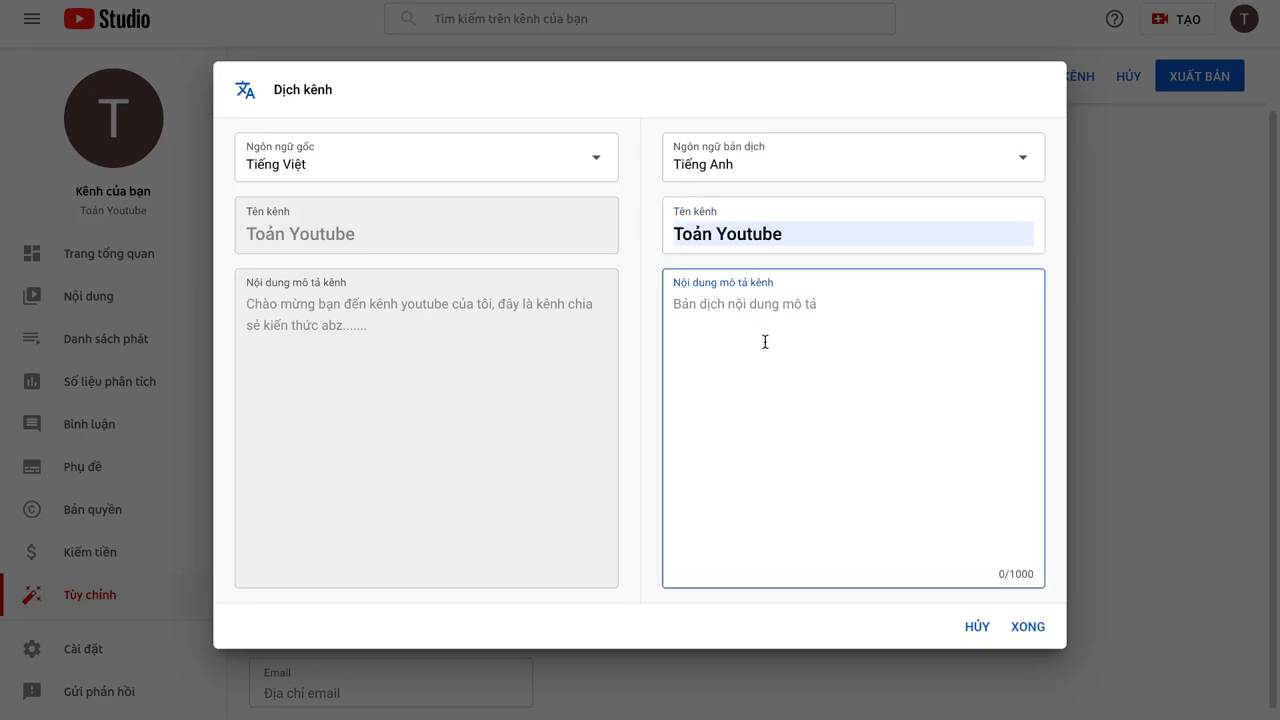
pyautogui.hotkey('ctrl', 'v')
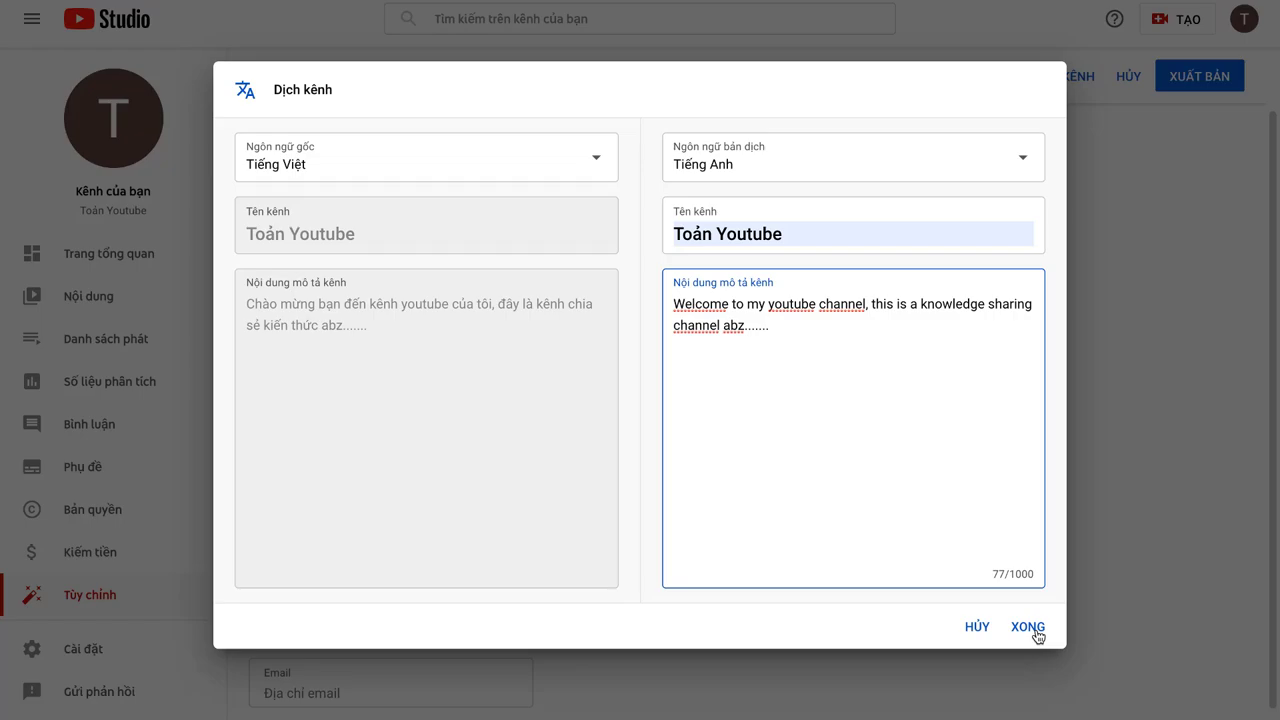
pyautogui.click(1038, 636)
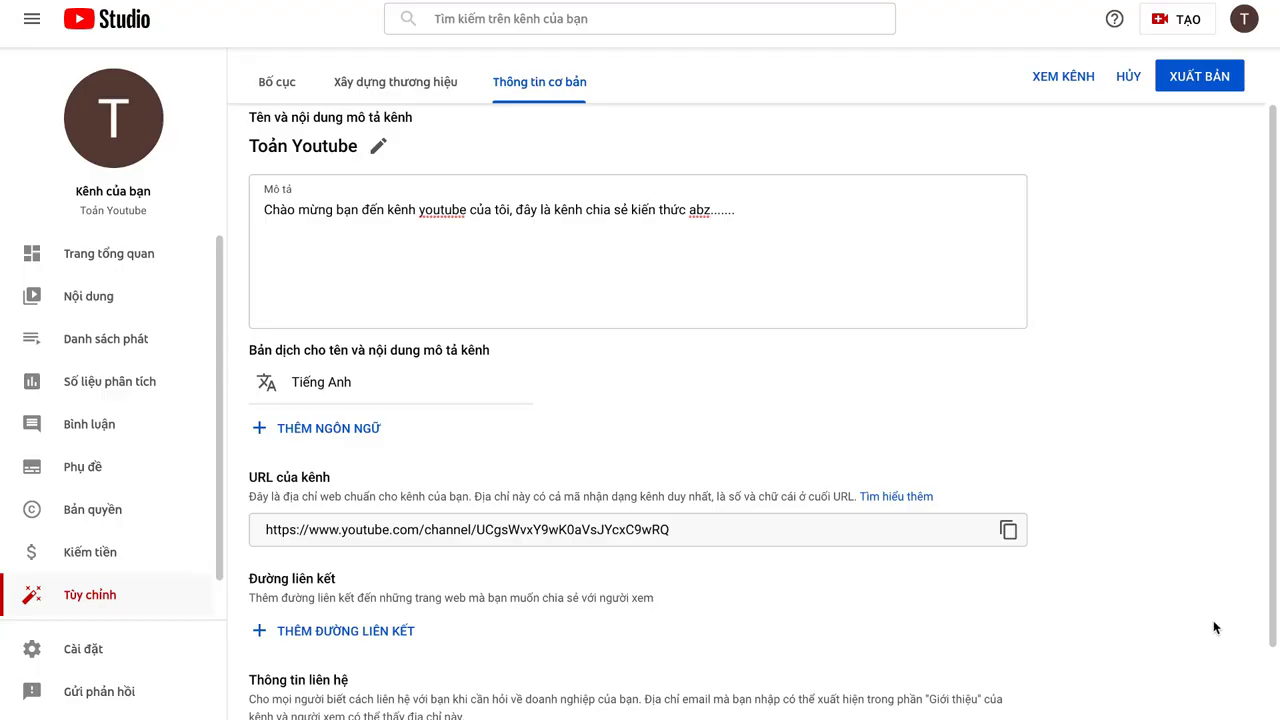
# Step: Select the link in the URL của kênh field and open a new blank Chrome tab
pyautogui.scroll(-1, 592, 303)
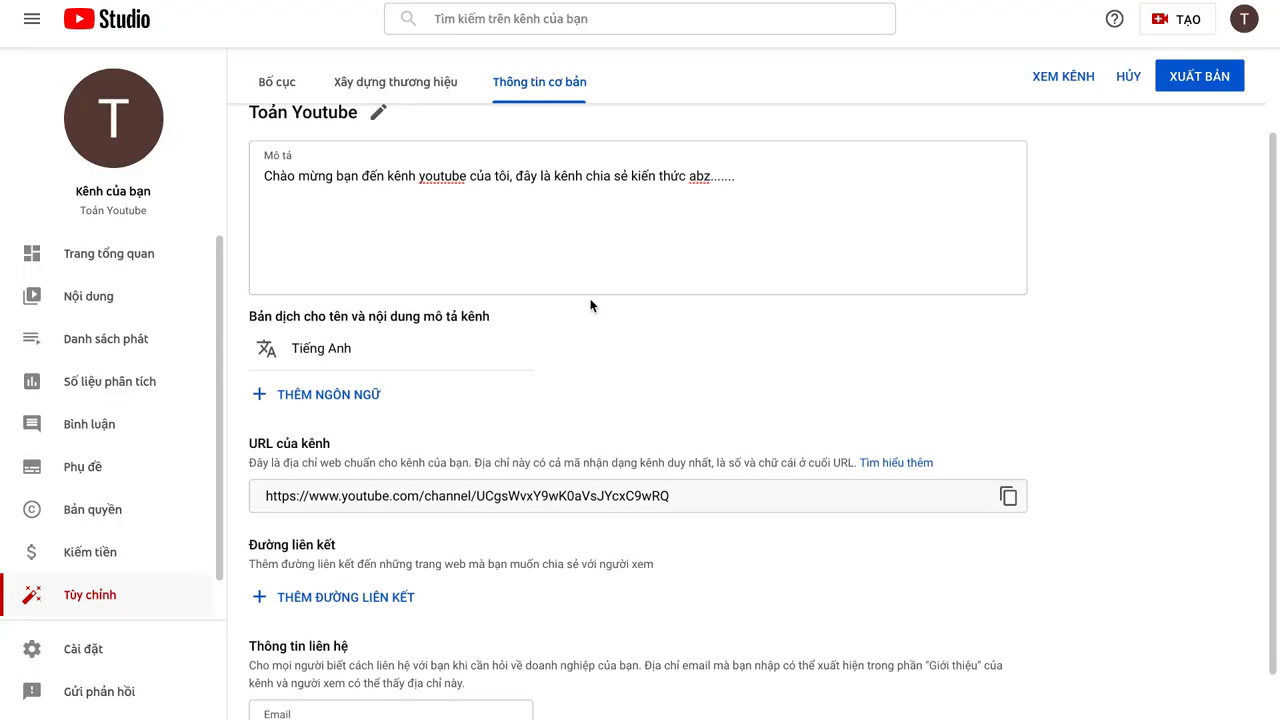
pyautogui.scroll(-2, 590, 305)
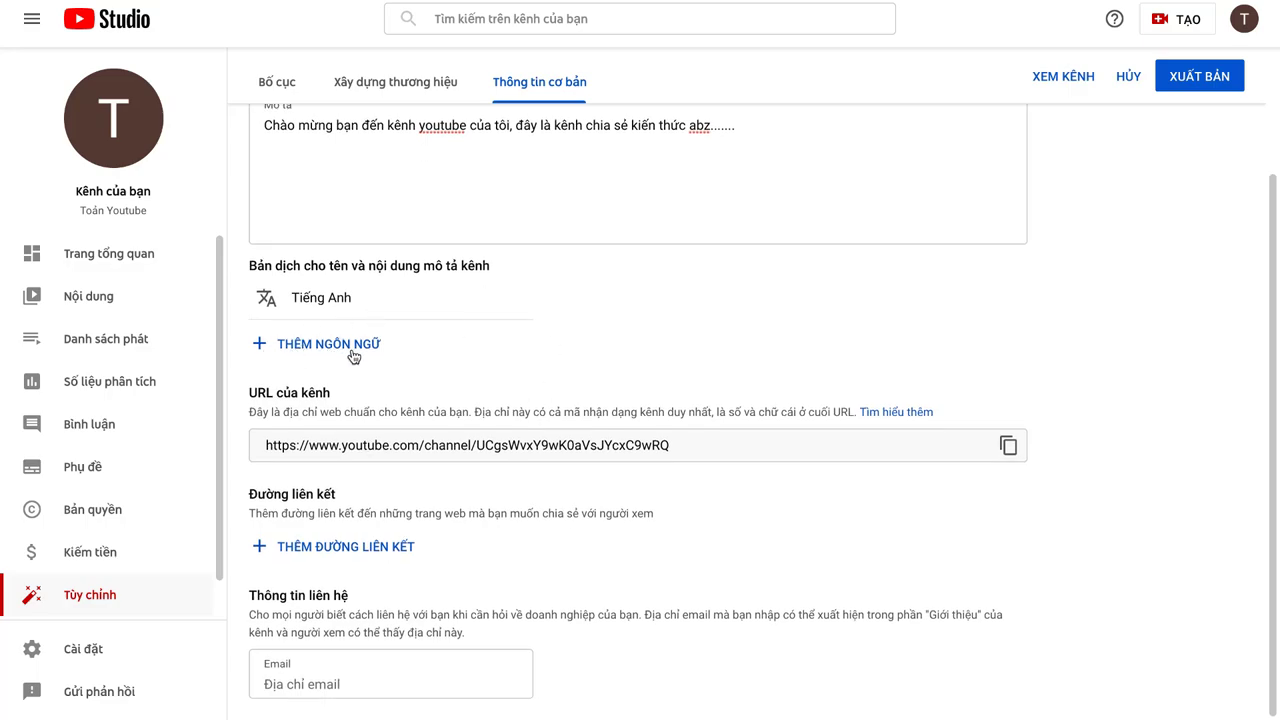
pyautogui.moveTo(313, 295)
pyautogui.tripleClick(708, 450)
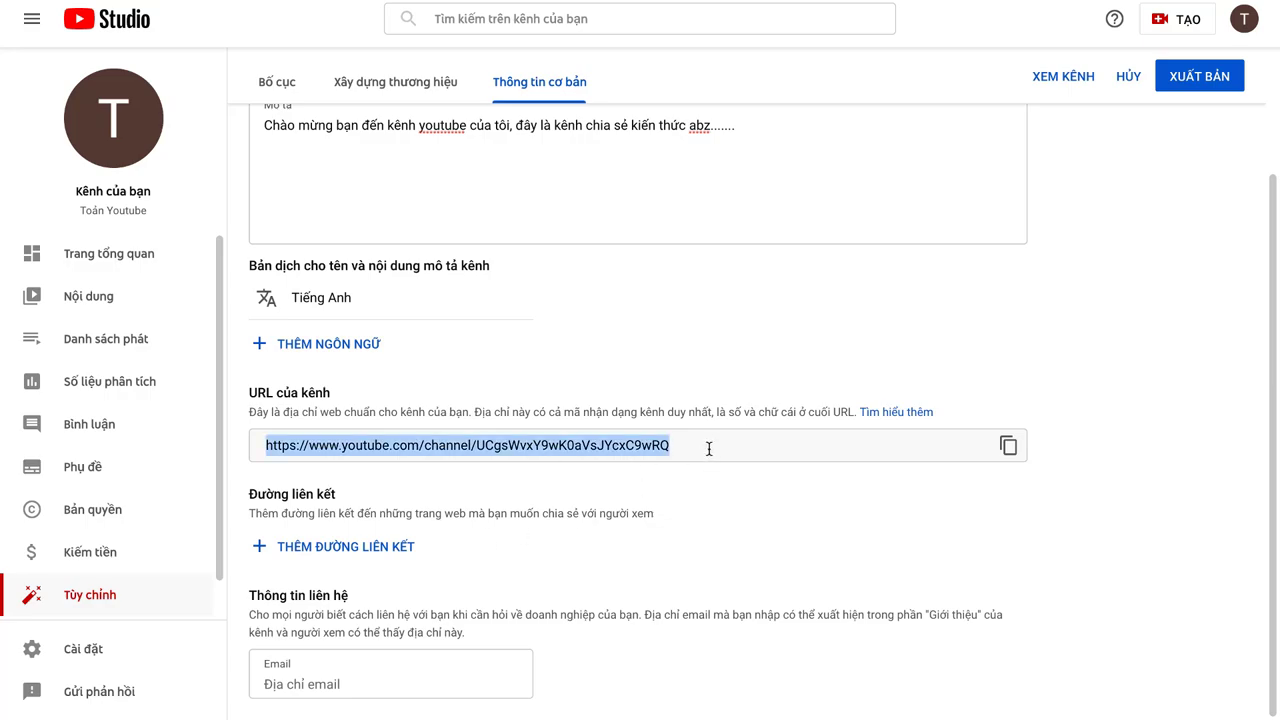
pyautogui.click(707, 450)
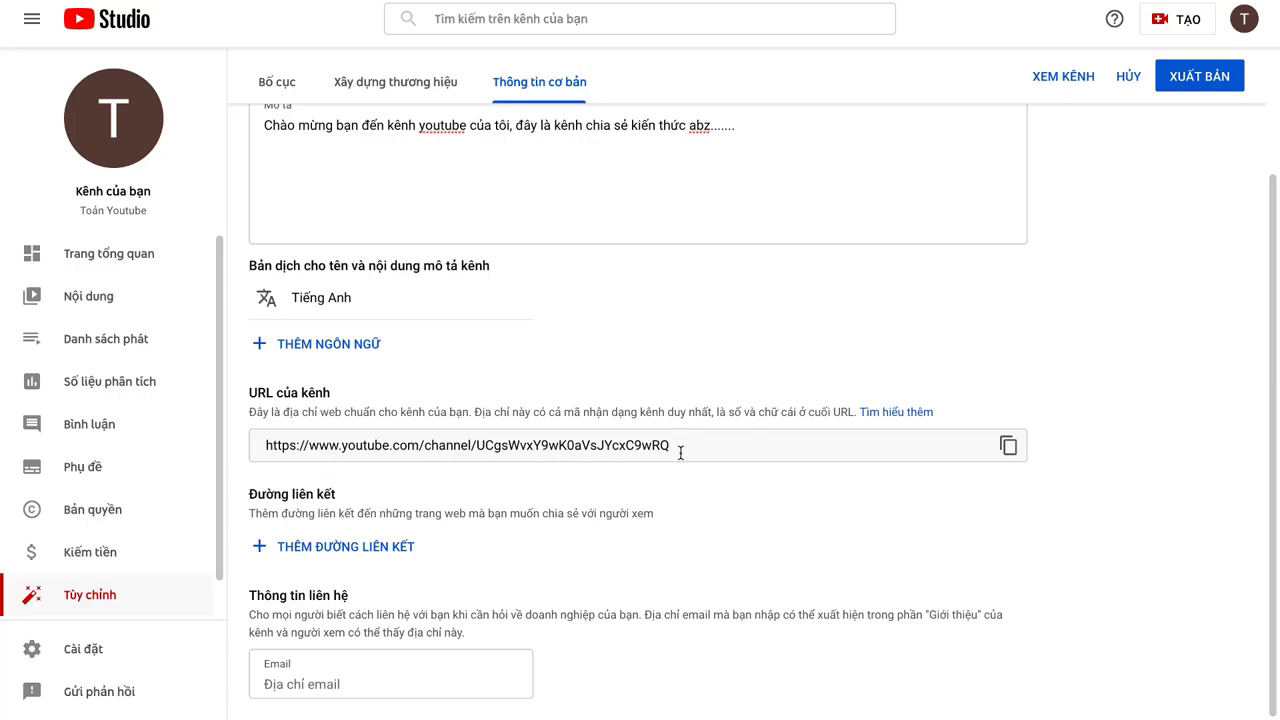
pyautogui.tripleClick(680, 453)
pyautogui.hotkey('ctrl', 'c')
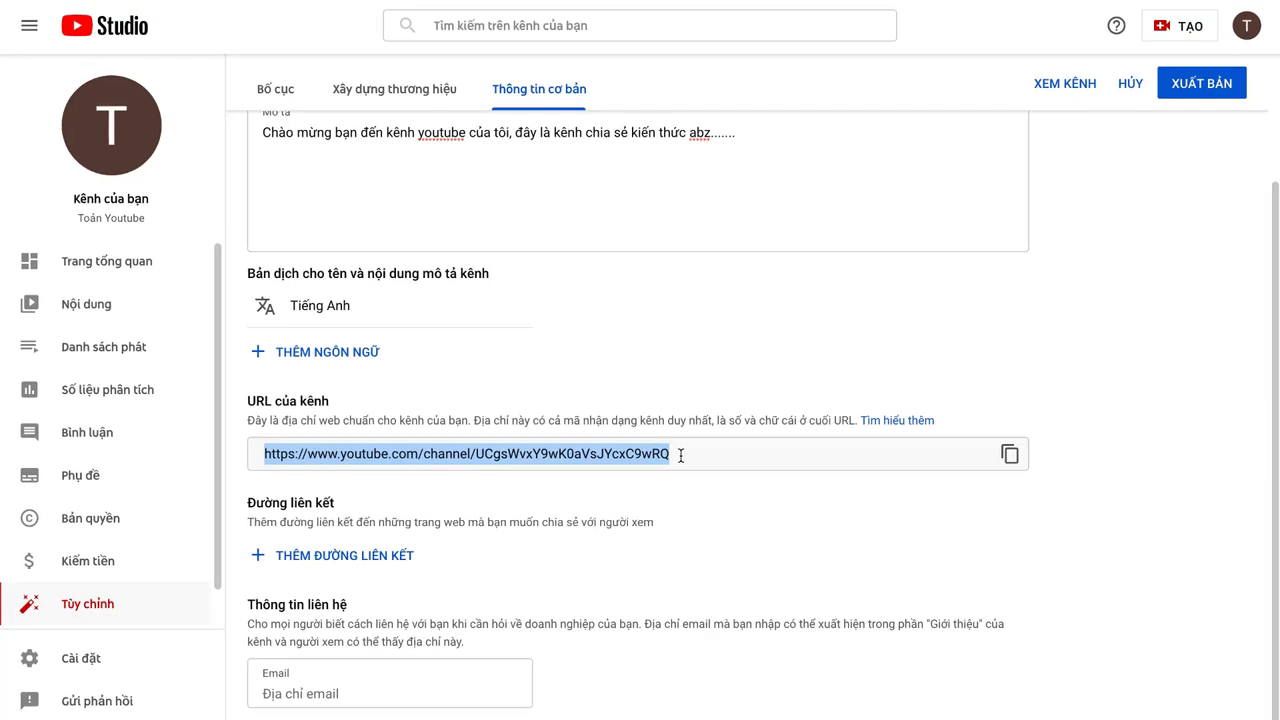
pyautogui.click(891, 23)
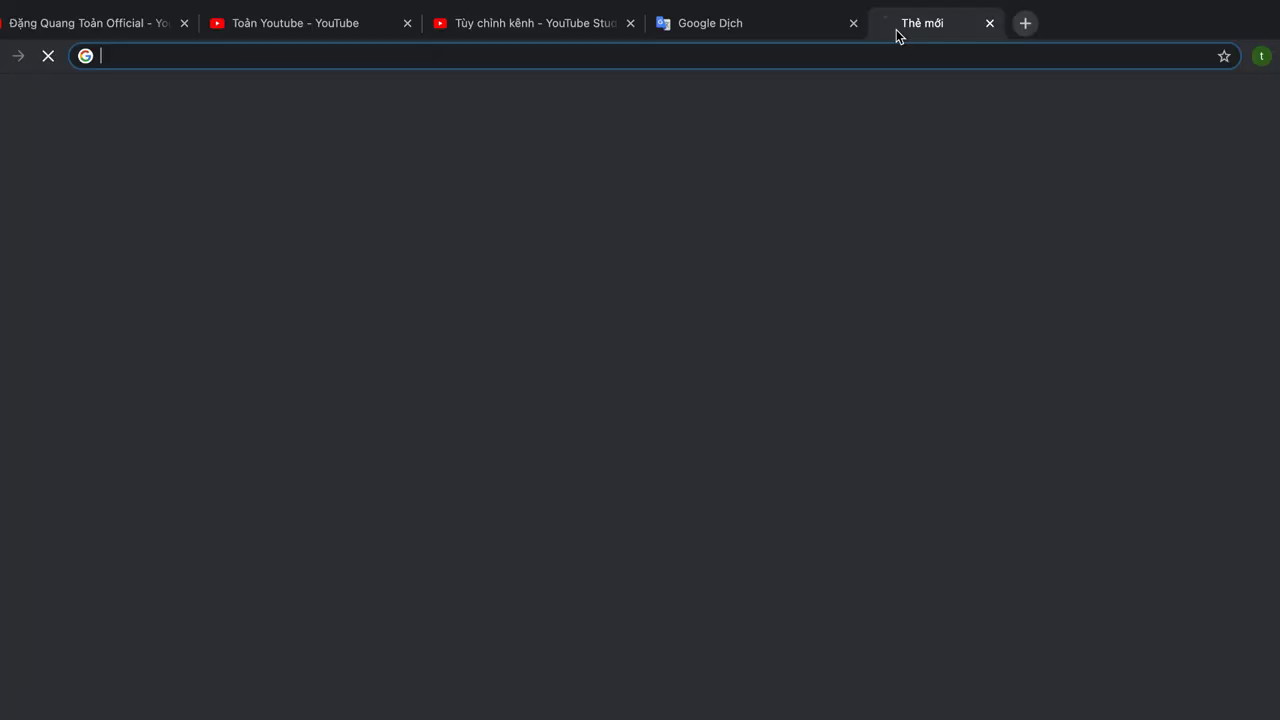
# Step: Load the channel URL with ?sub_confirmation=1 appended to confirm the subscribe prompt, then return to Studio
pyautogui.click(843, 55)
pyautogui.hotkey('ctrl', 'v')
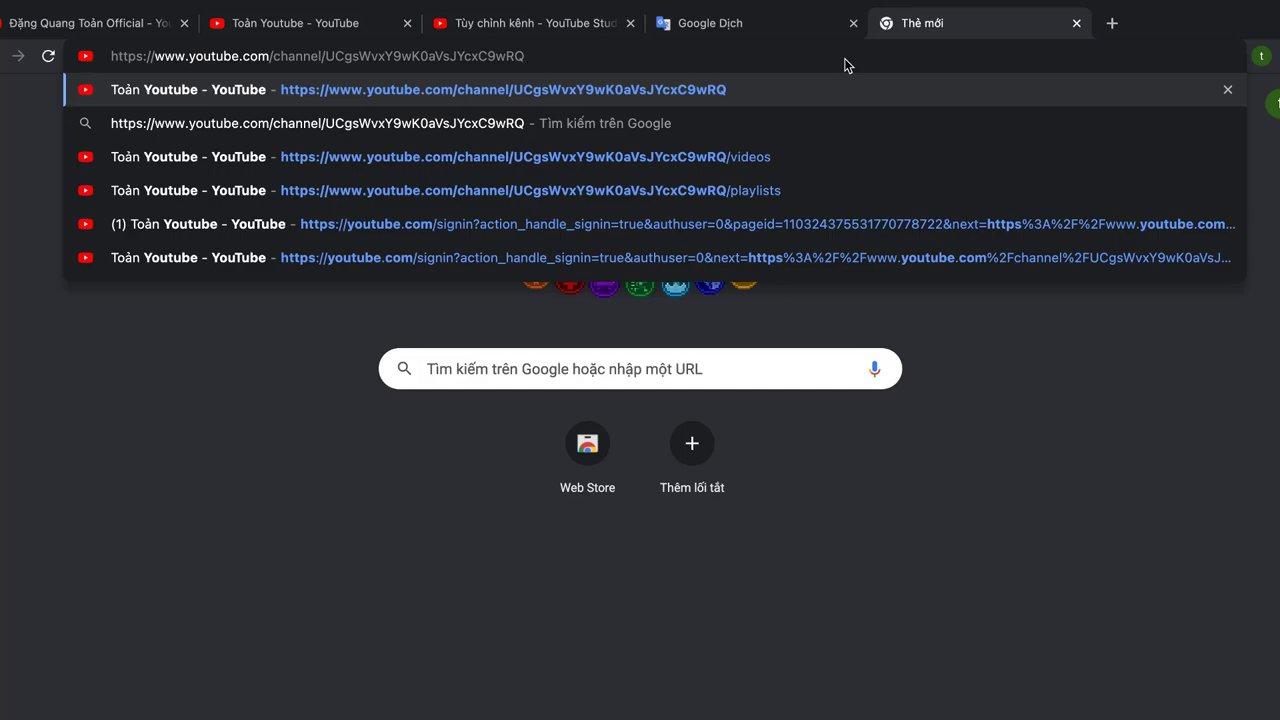
pyautogui.write('?')
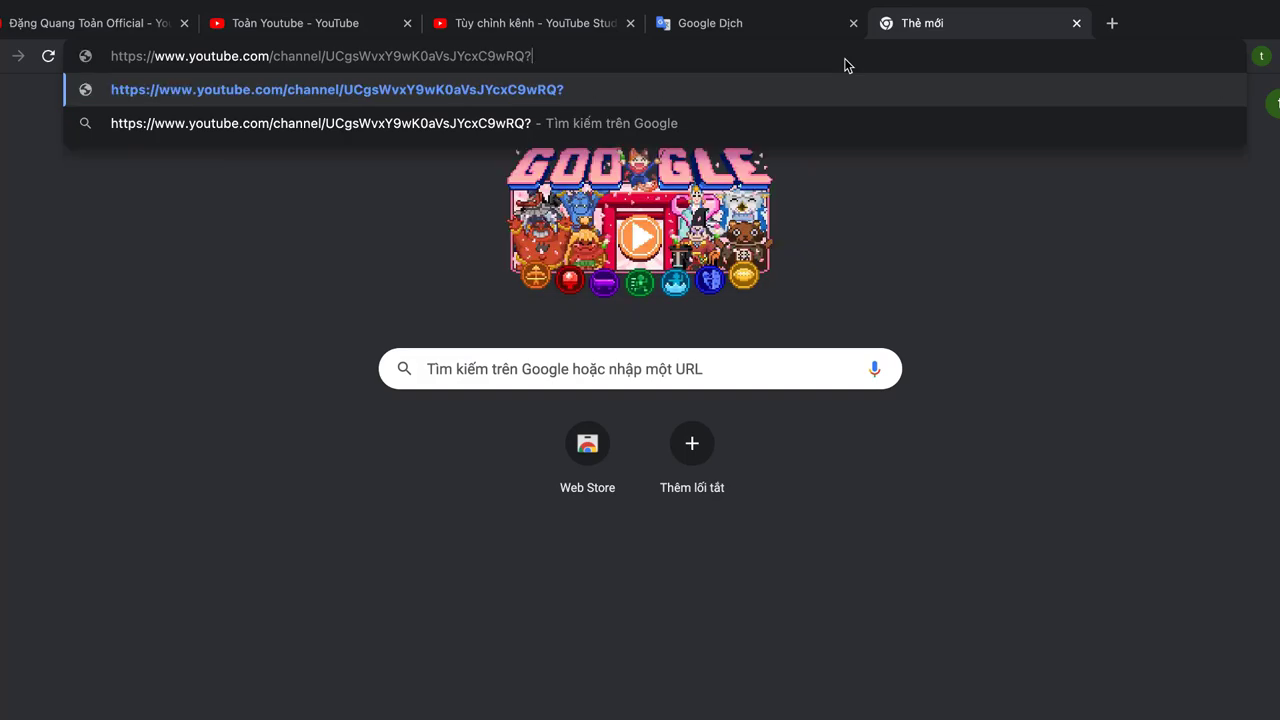
pyautogui.write('sub')
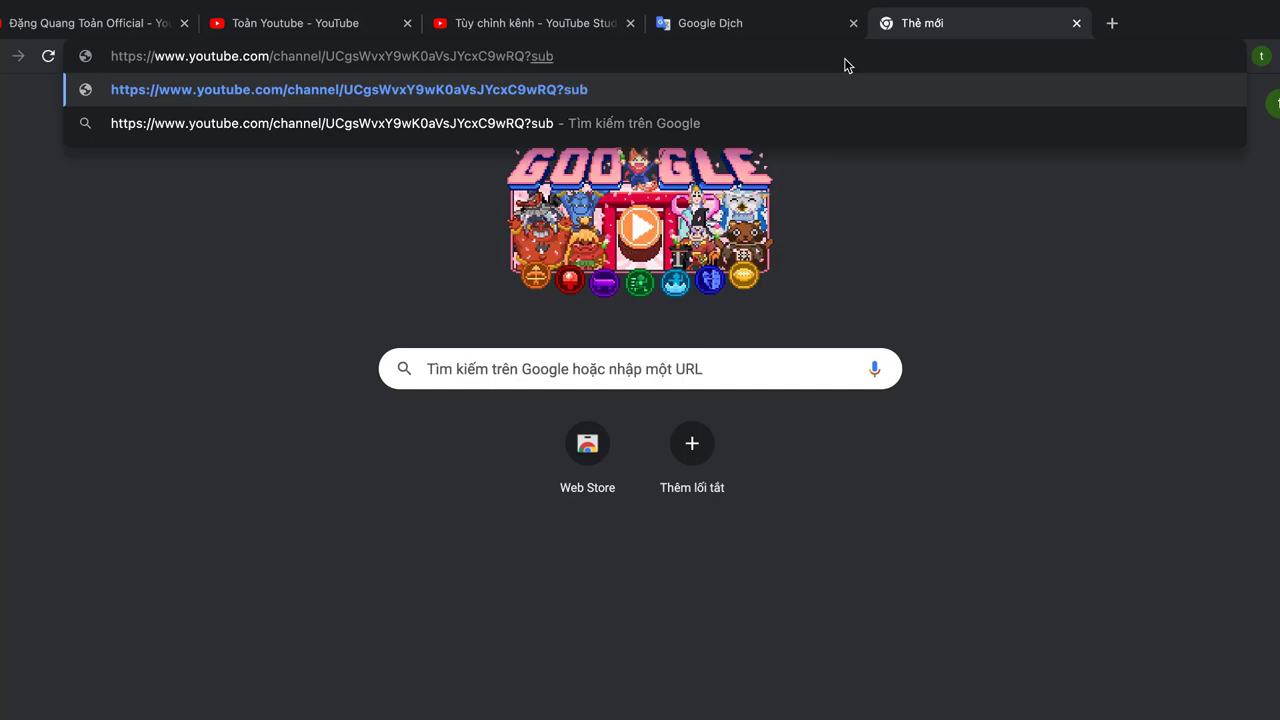
pyautogui.write('_')
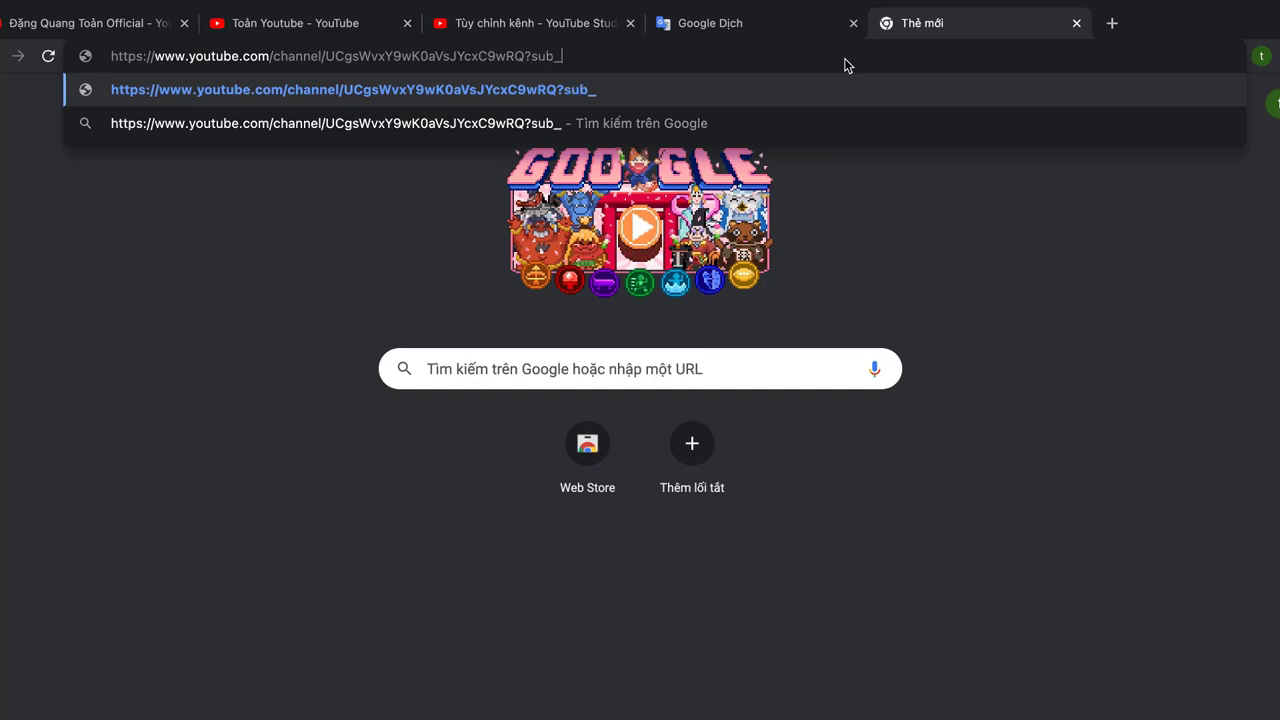
pyautogui.write('co')
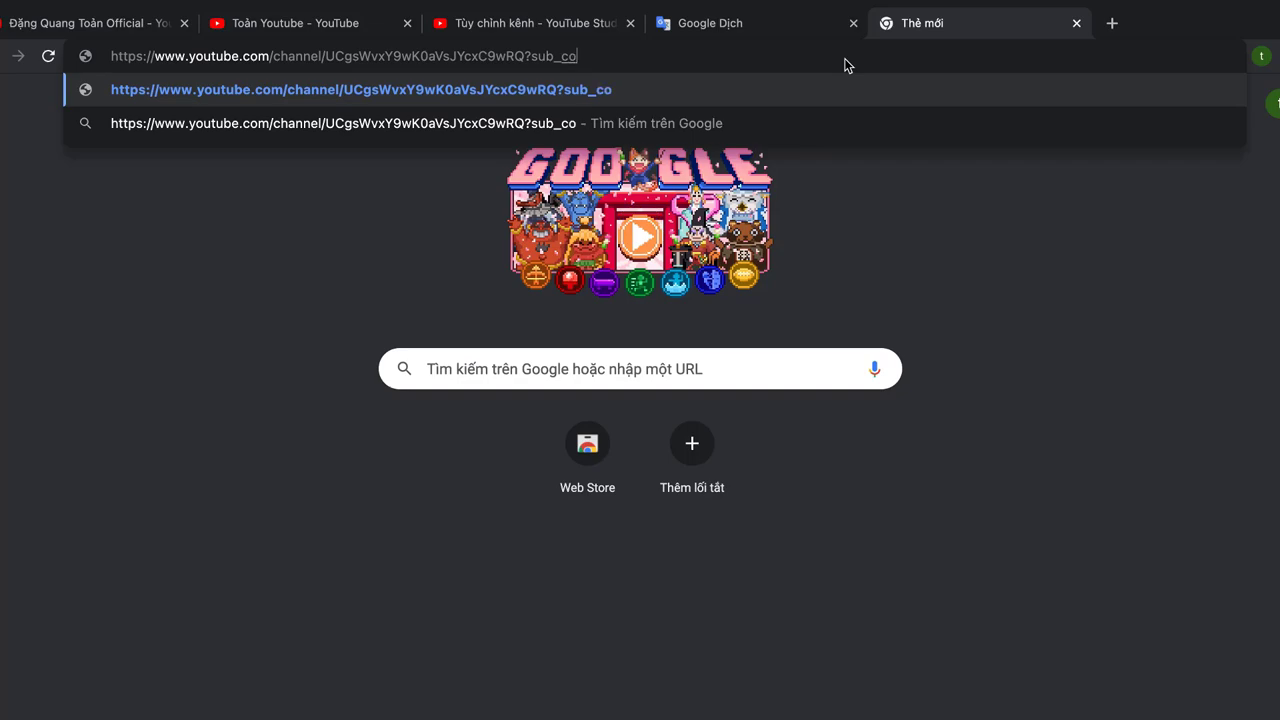
pyautogui.write('nfi')
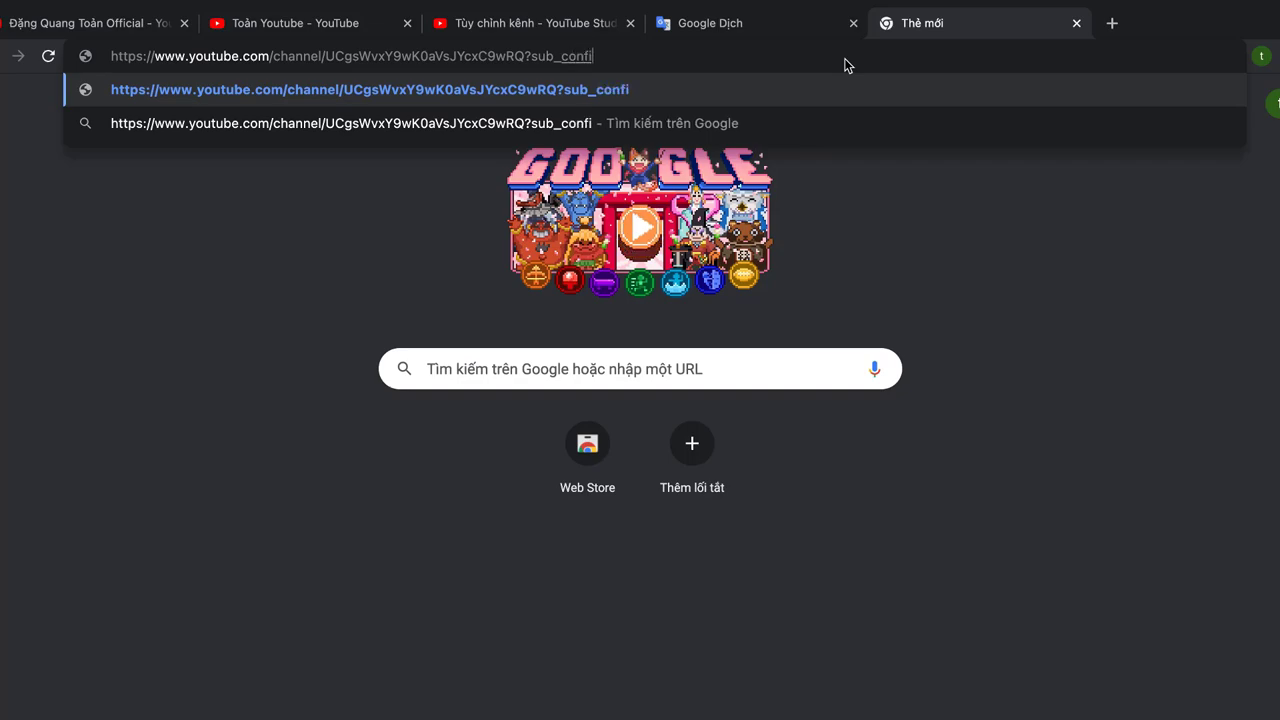
pyautogui.write('rmatio')
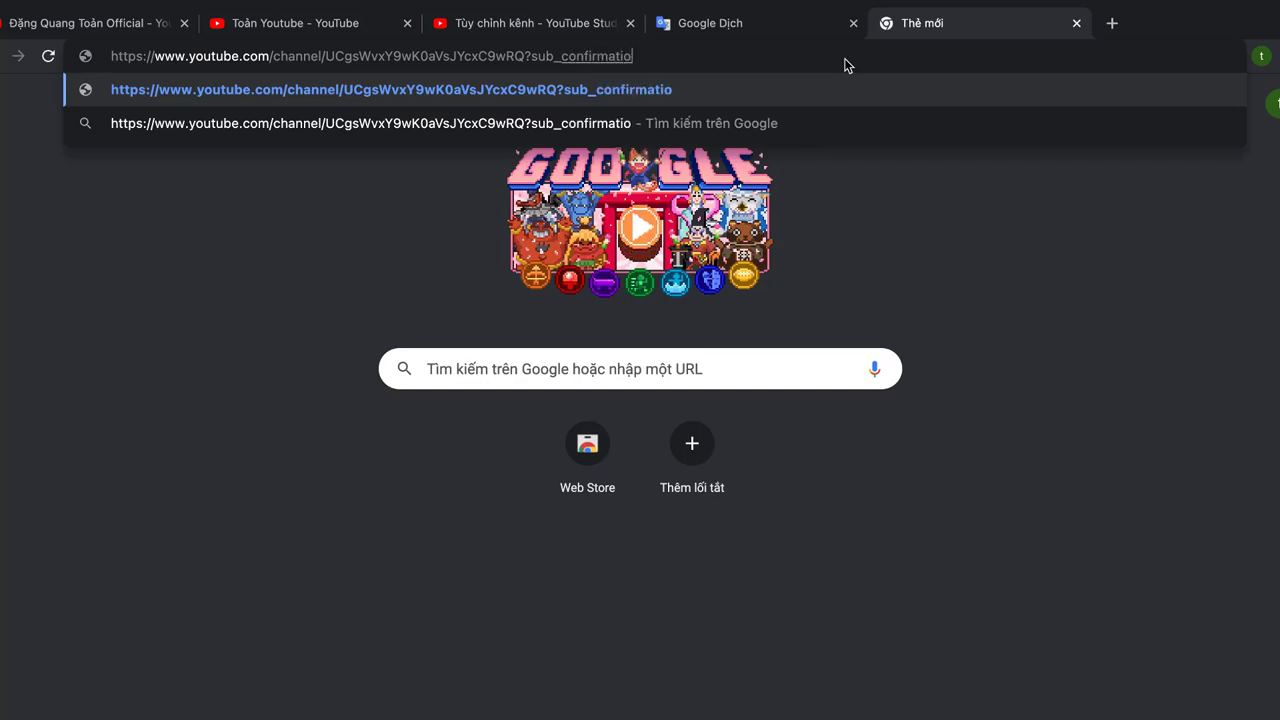
pyautogui.write('n=1')
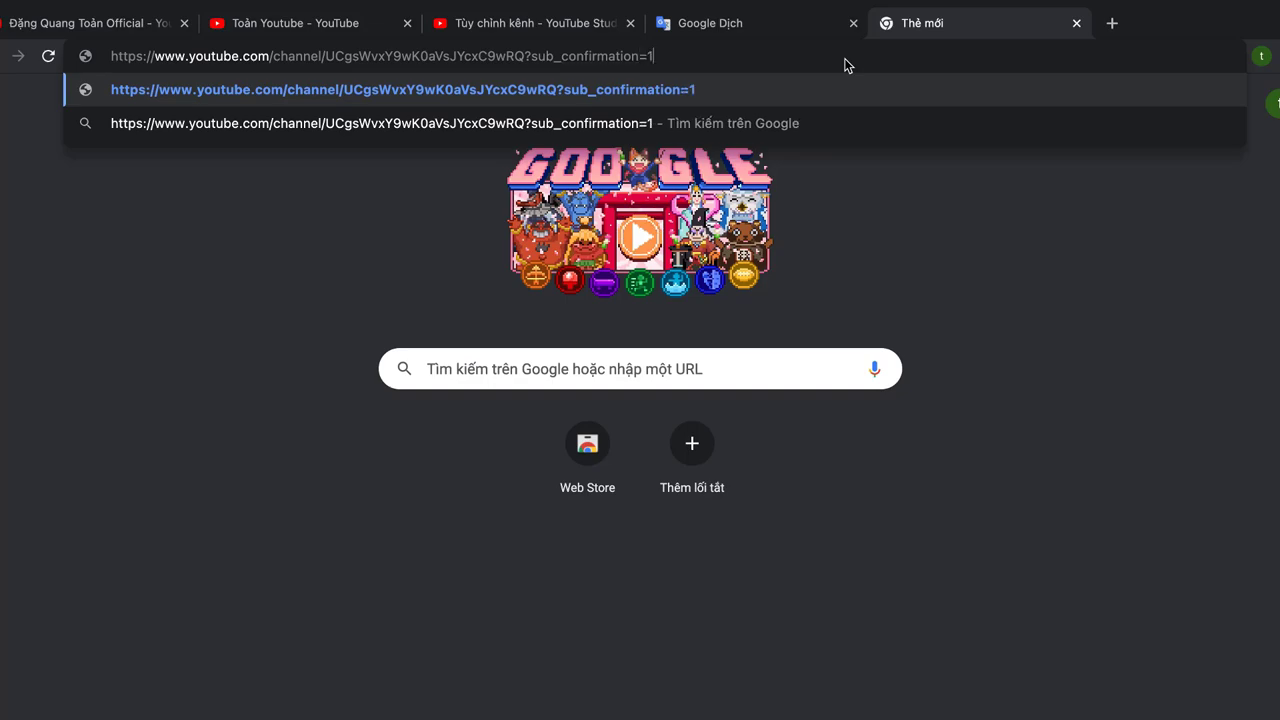
pyautogui.hotkey('ctrl', 'a')
pyautogui.press('super+c')
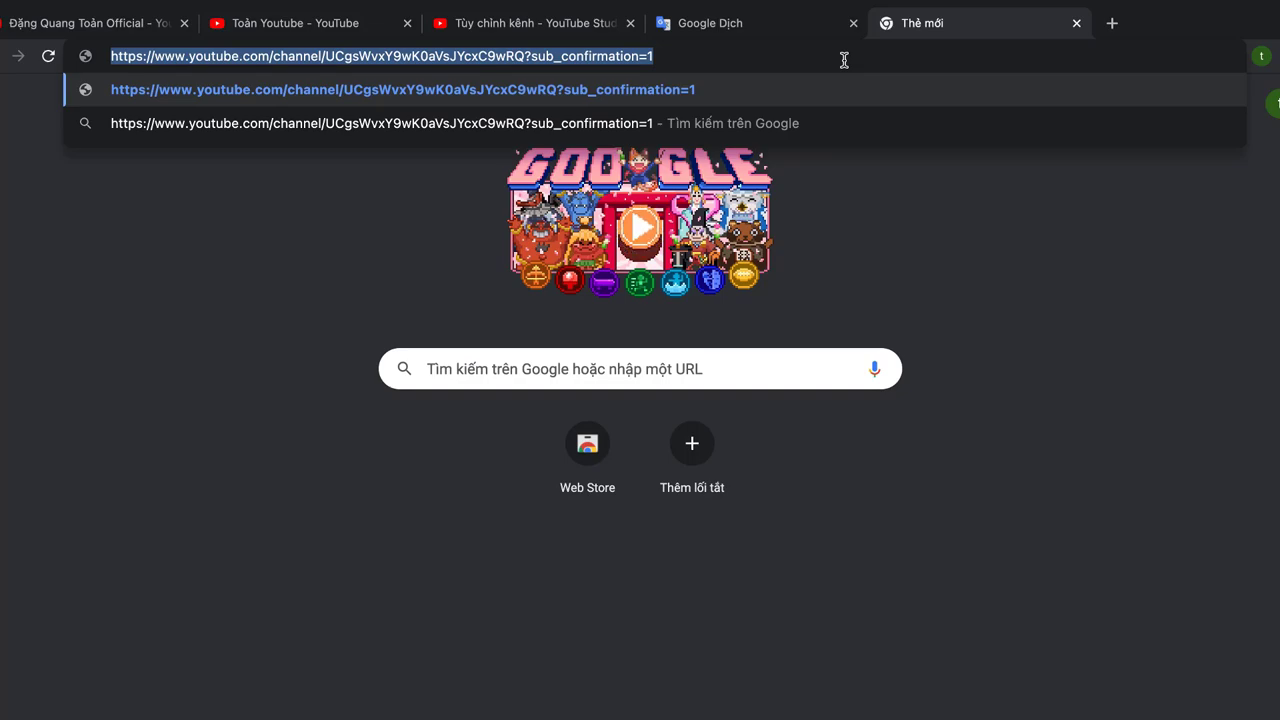
pyautogui.press('Return')
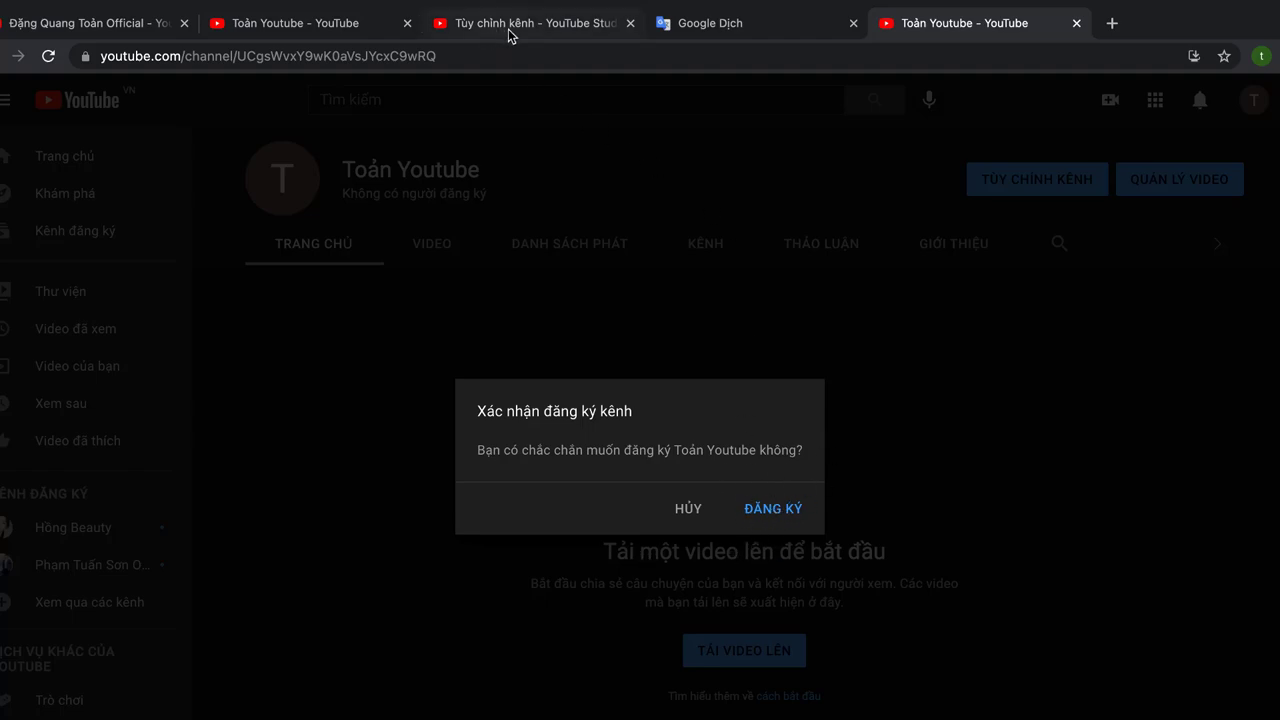
pyautogui.click(538, 33)
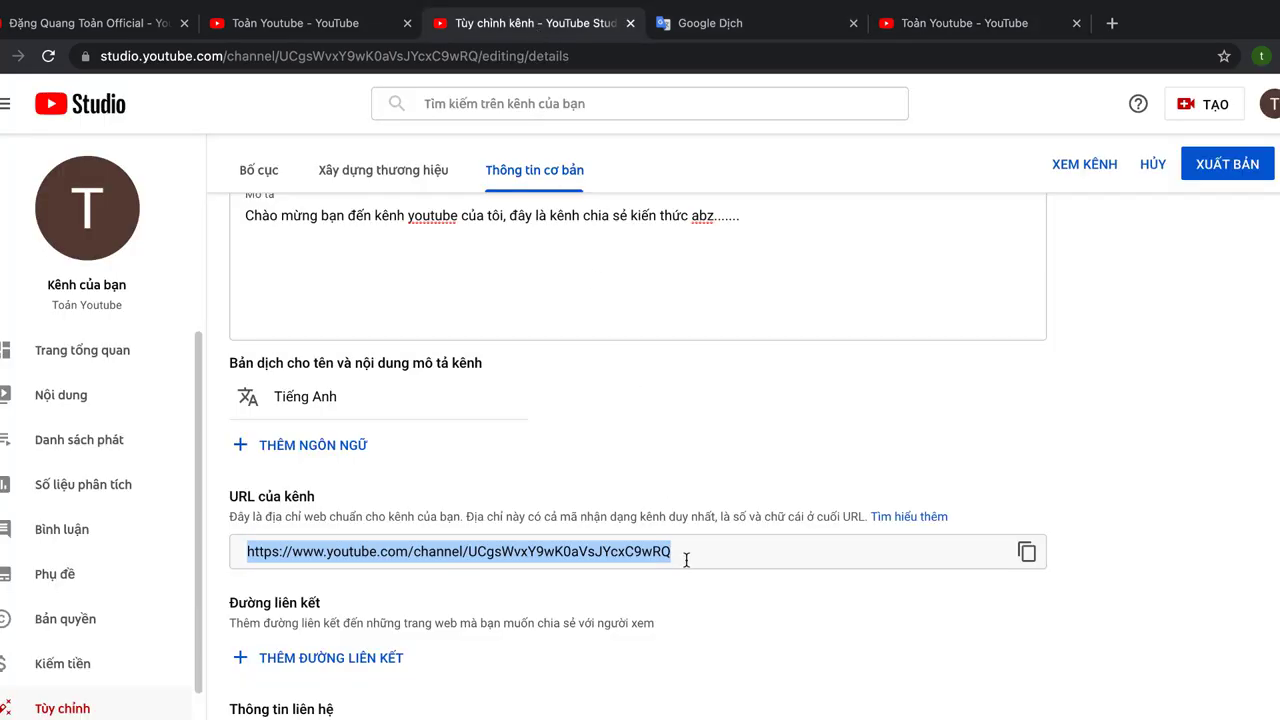
# Step: Add a channel link titled 'Đăng Ký Kênh' using the pasted ?sub_confirmation=1 channel URL
pyautogui.click(403, 600)
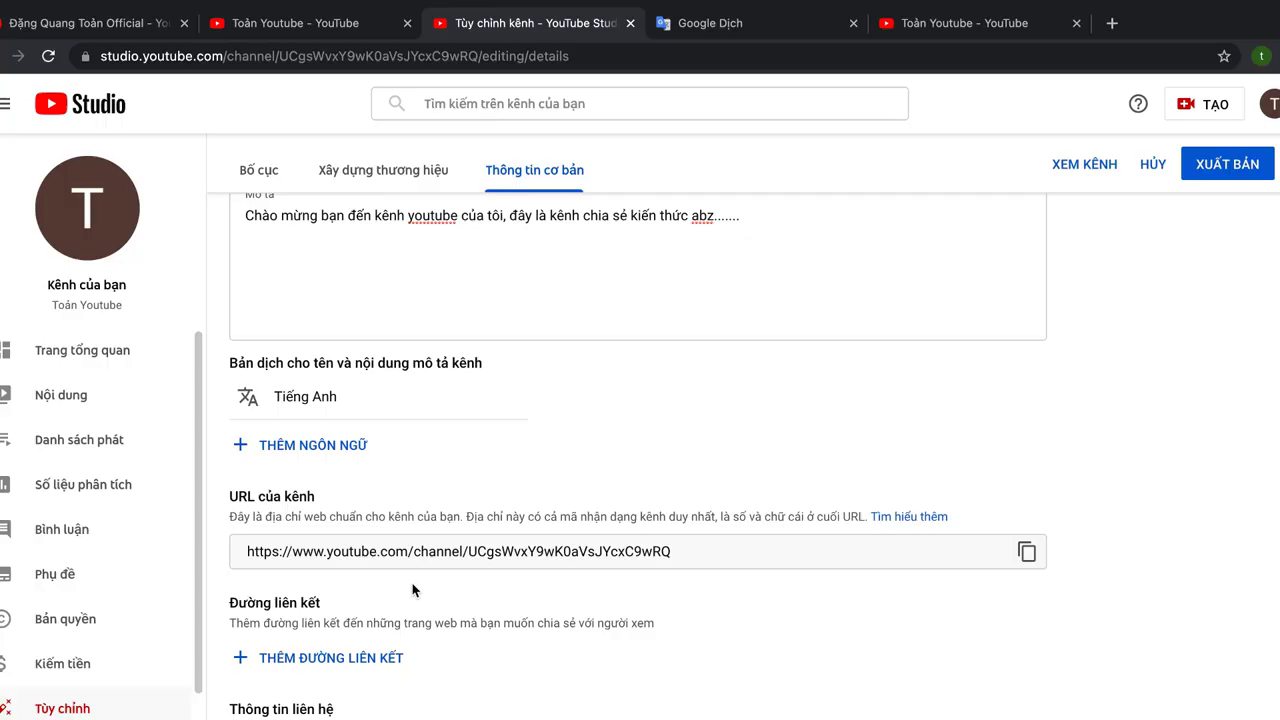
pyautogui.click(273, 659)
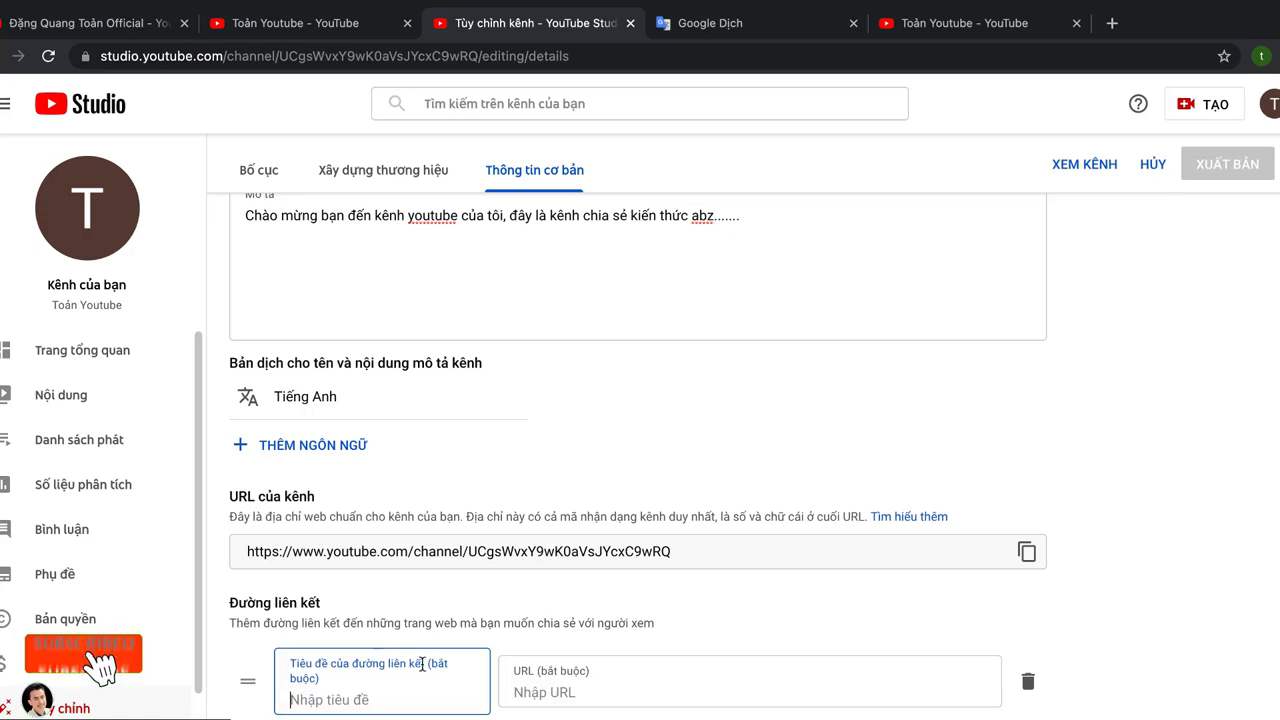
pyautogui.write('Đ')
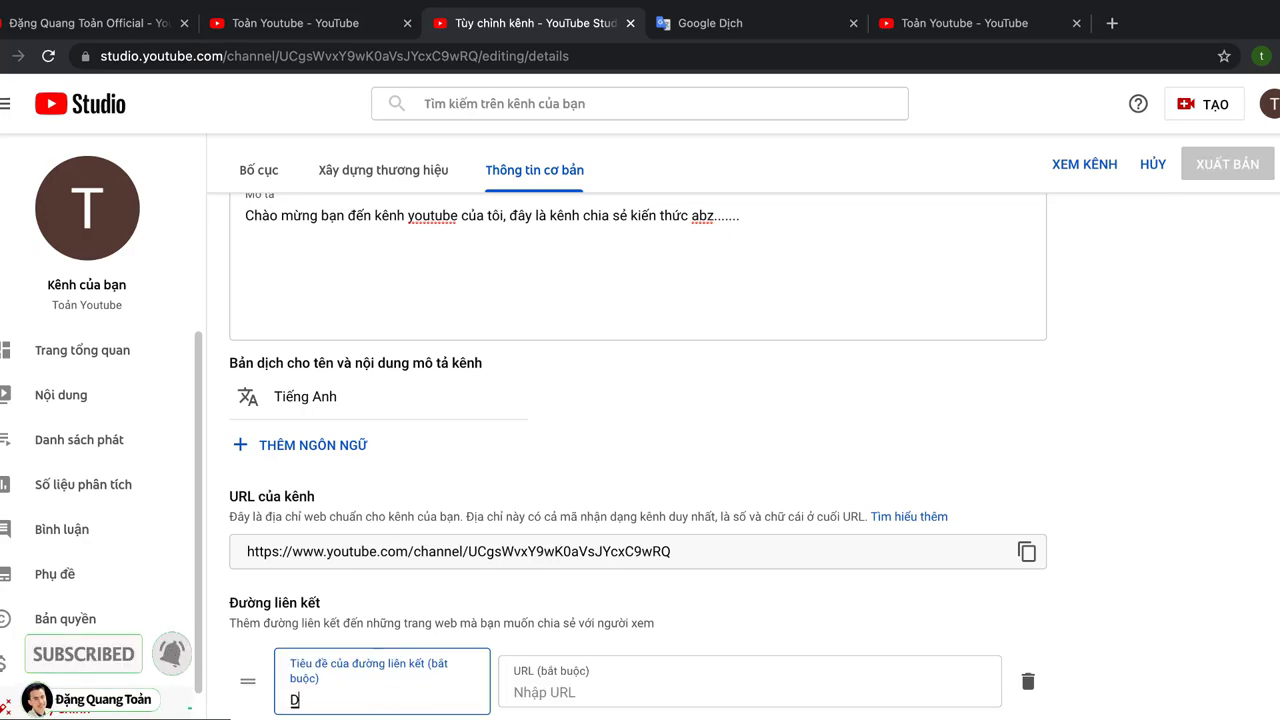
pyautogui.write('ăng ')
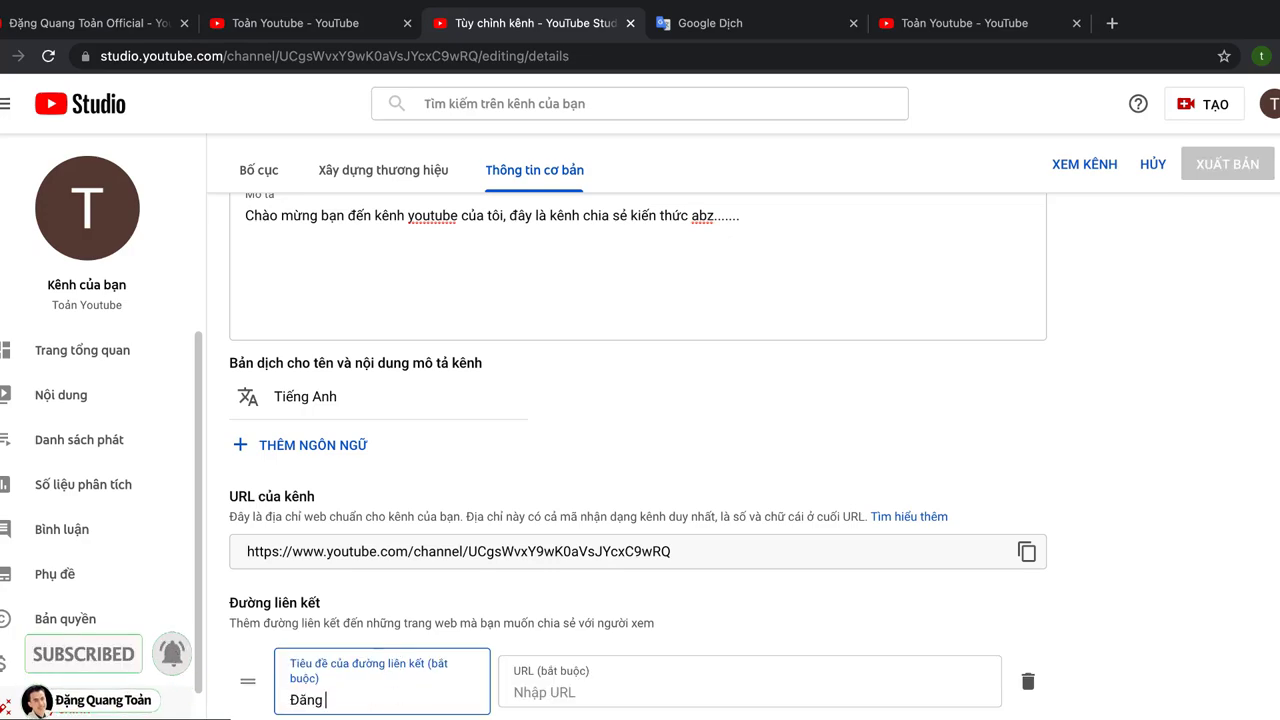
pyautogui.write('Ký Kếnh')
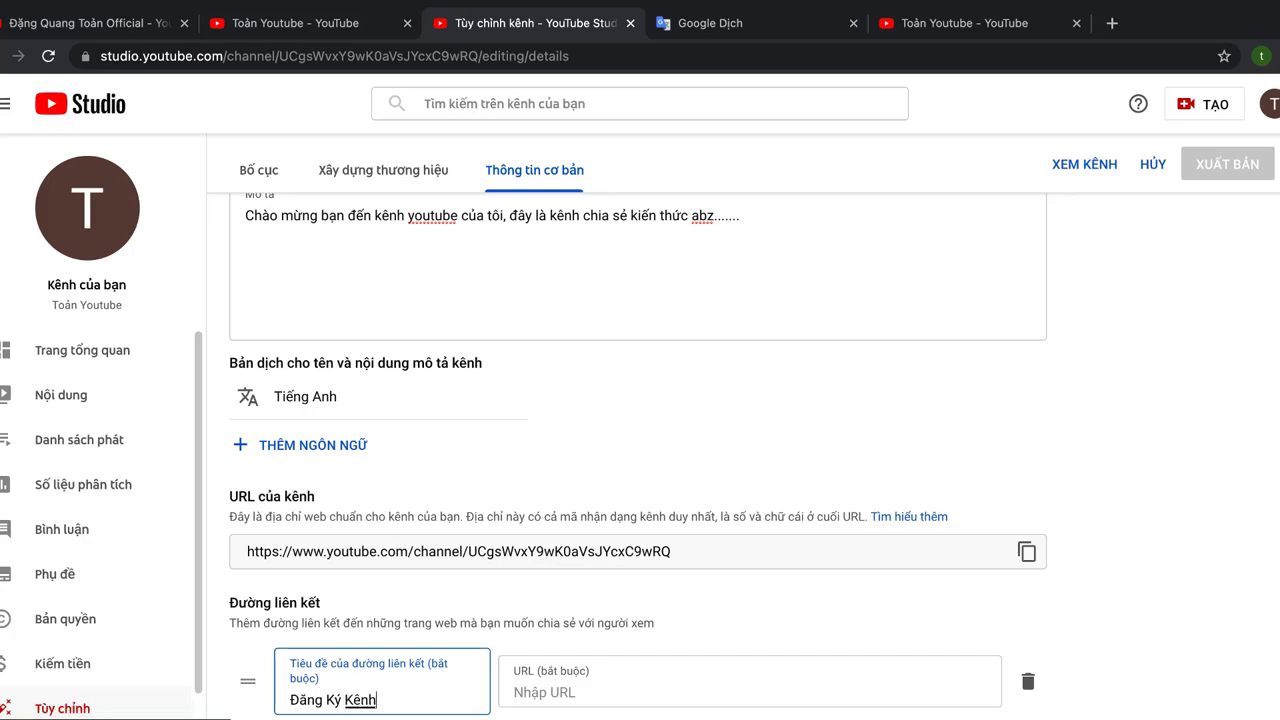
pyautogui.click(543, 692)
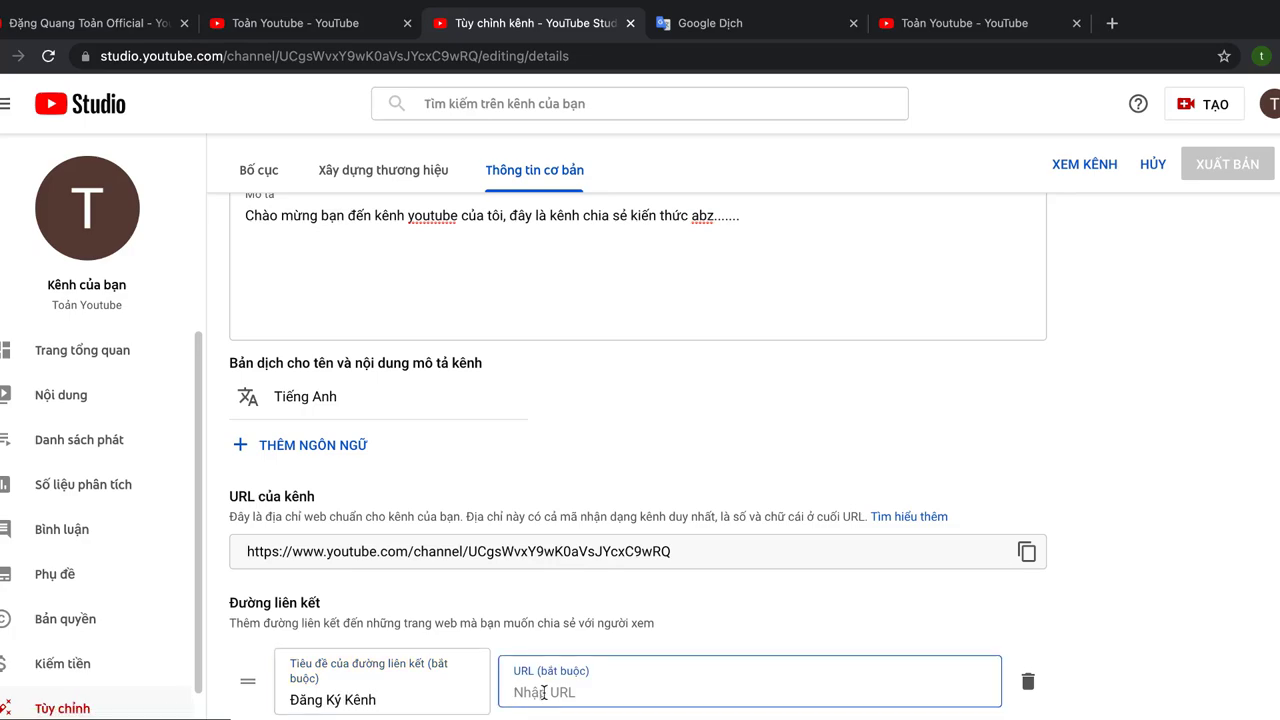
pyautogui.press('super+v')
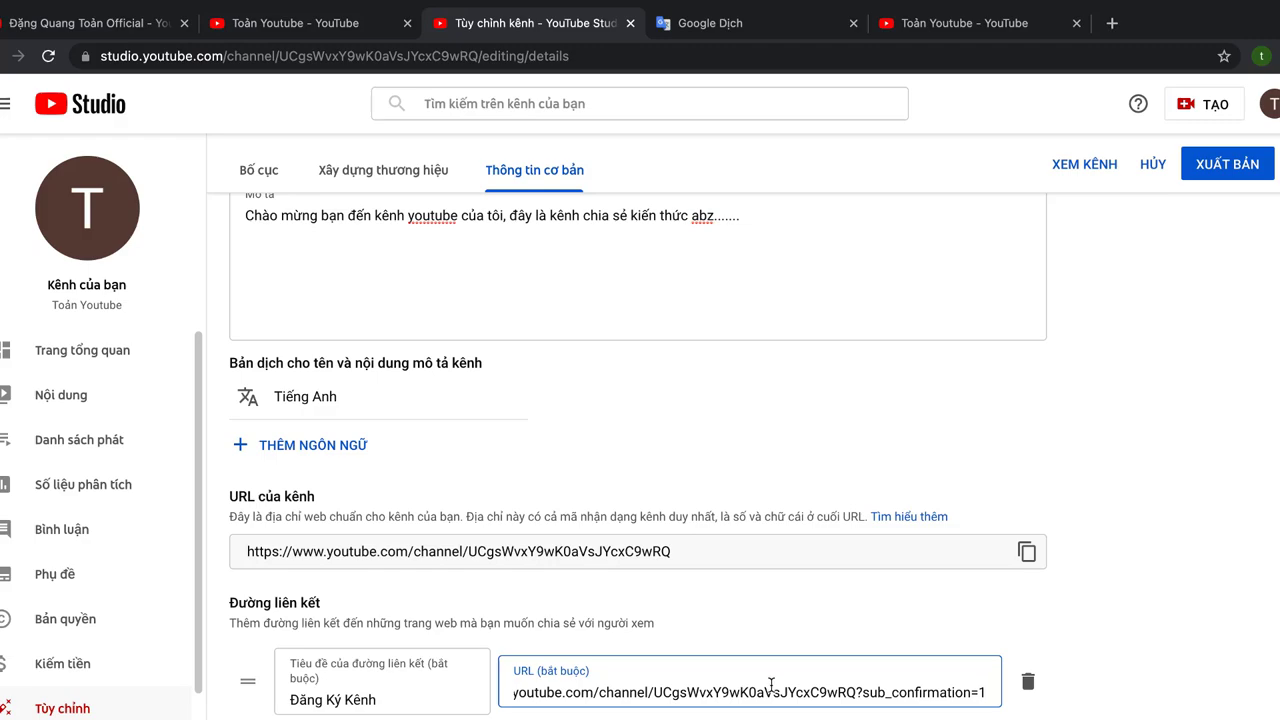
pyautogui.scroll(-3, 771, 685)
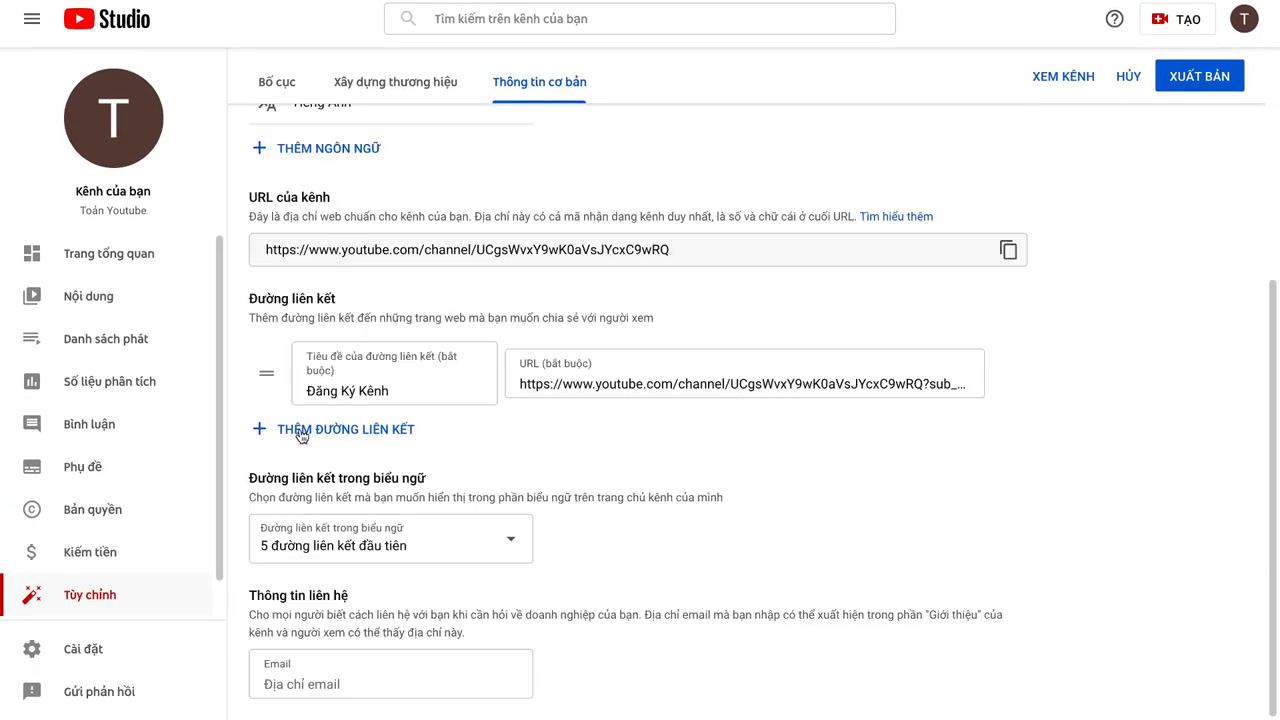
# Step: Add a second channel link titled 'Website', leaving its URL empty for now
pyautogui.click(300, 433)
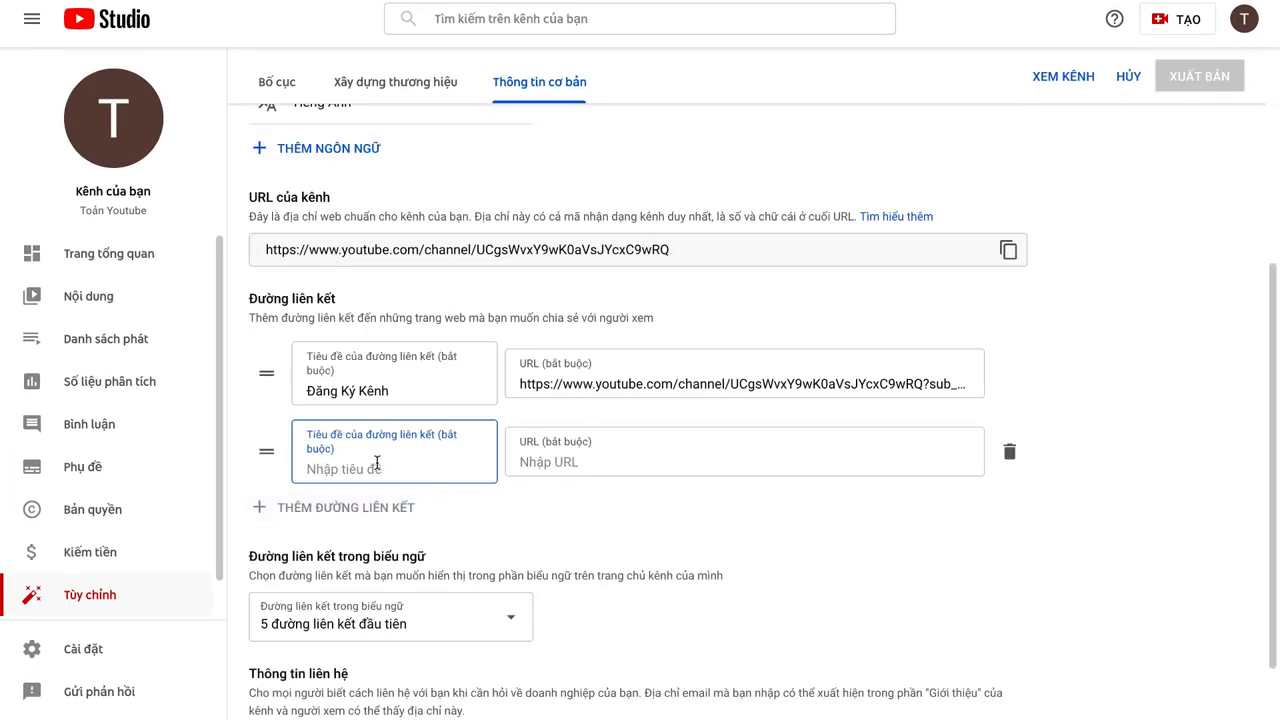
pyautogui.write('Websiter')
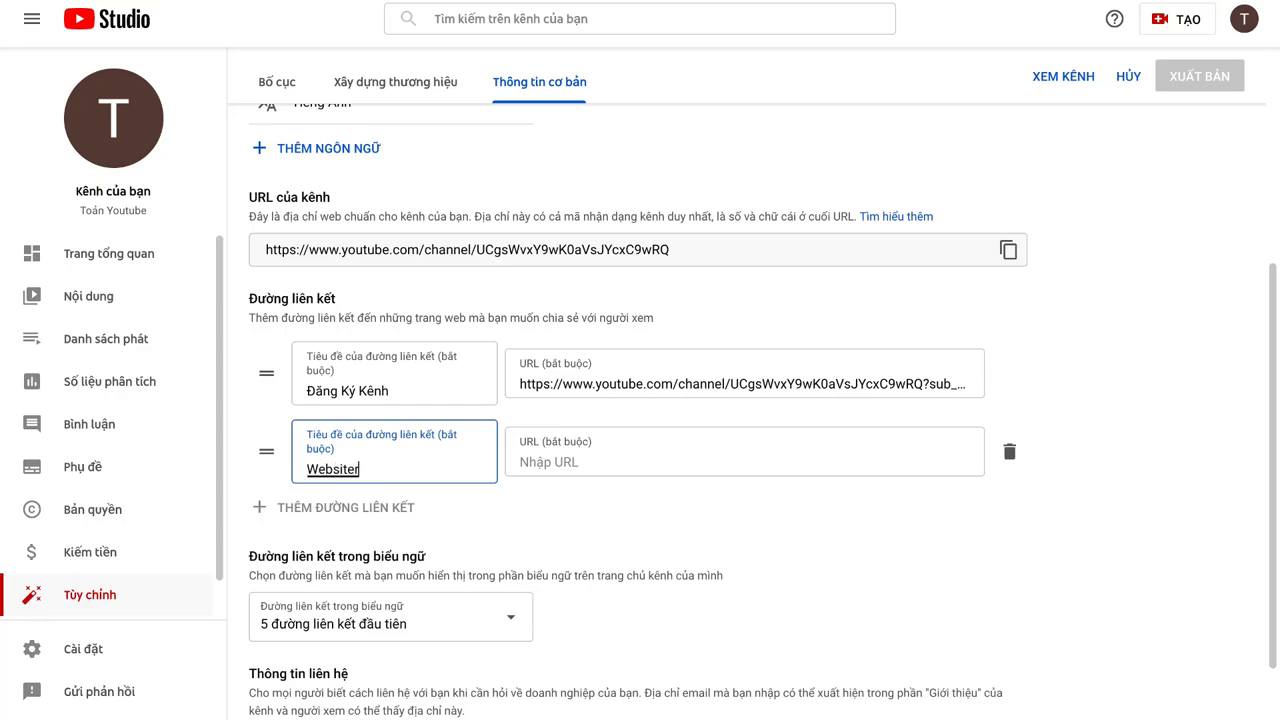
pyautogui.press('BackSpace')
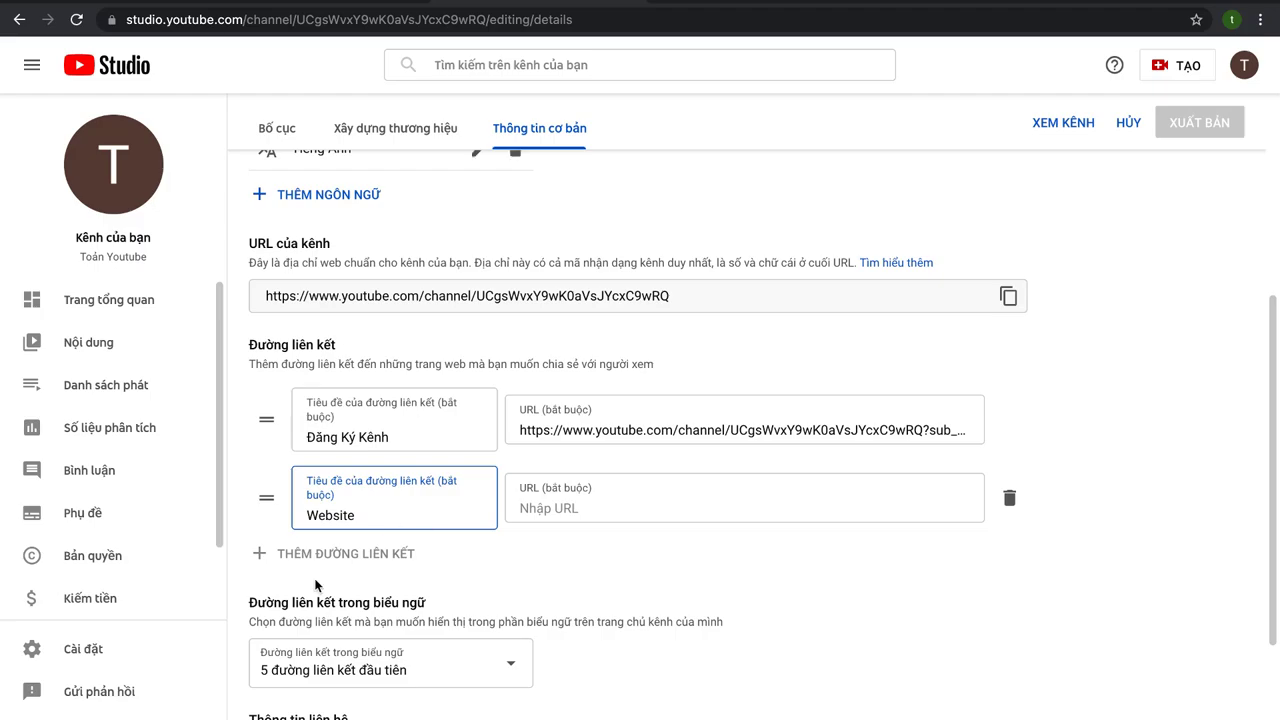
pyautogui.click(582, 456)
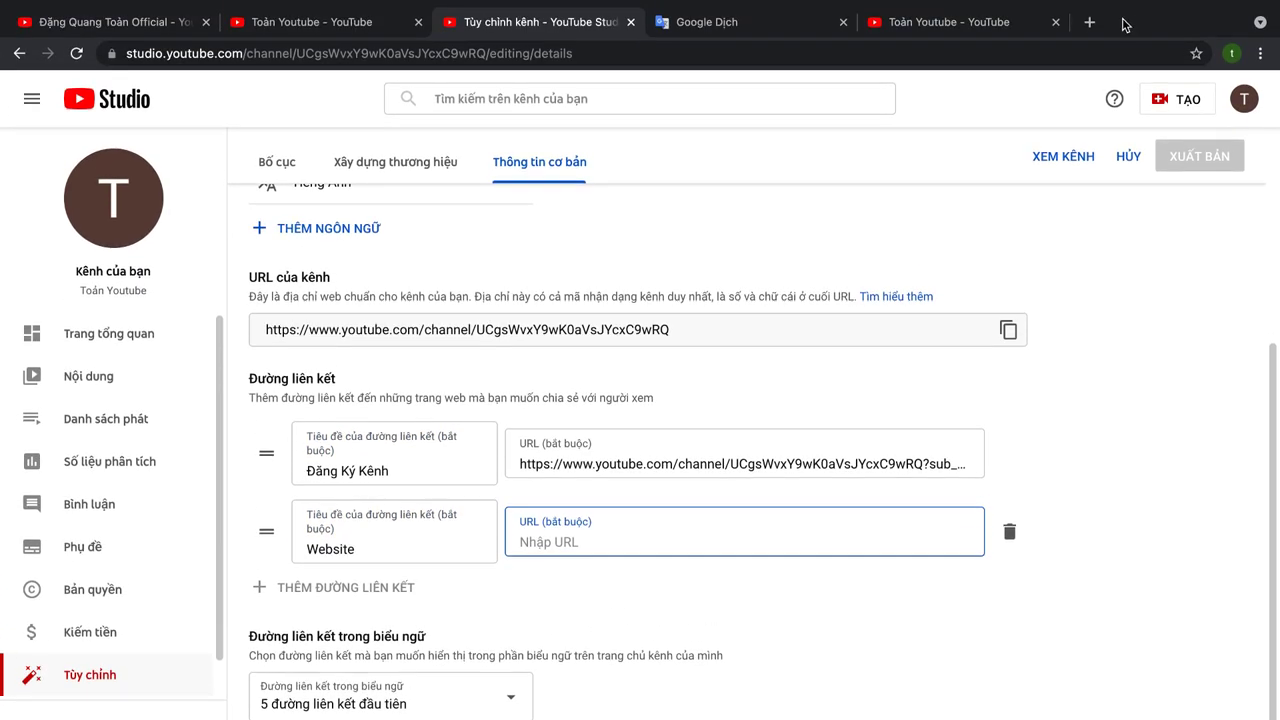
pyautogui.click(1095, 30)
# Step: Load the owner's website domain in the new tab and select its address for copying
pyautogui.write('dang')
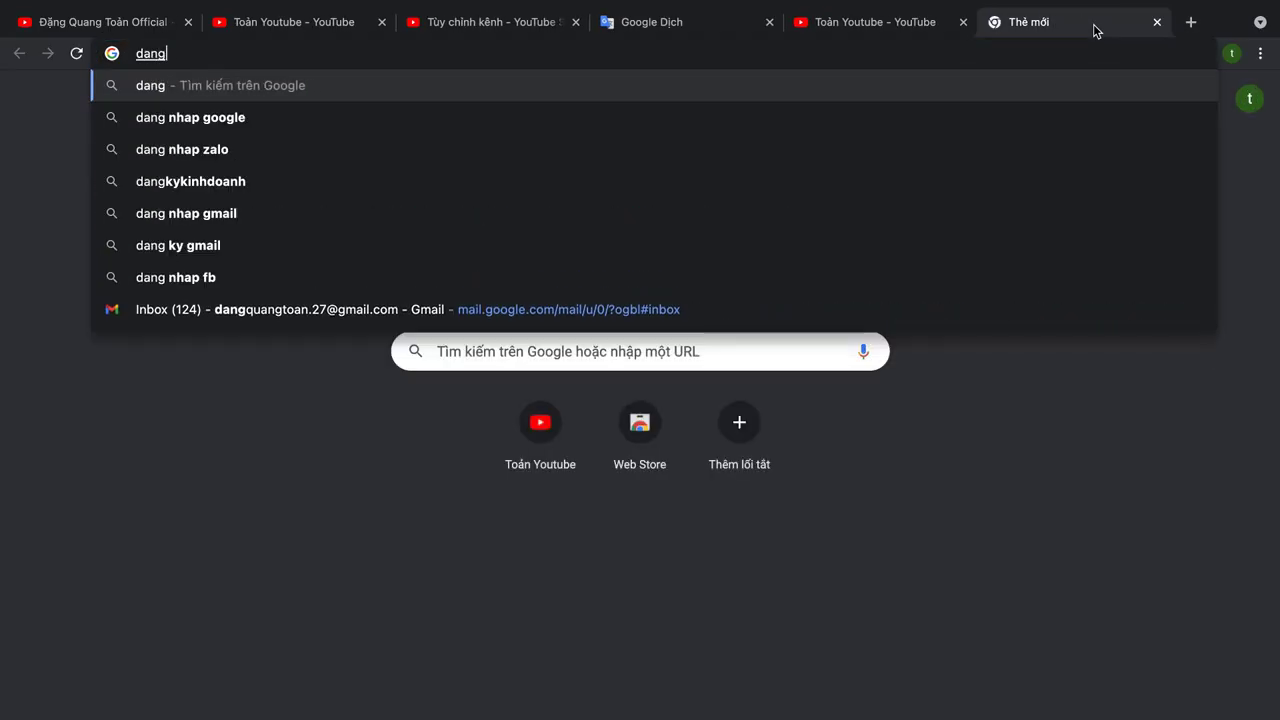
pyautogui.write('quangto')
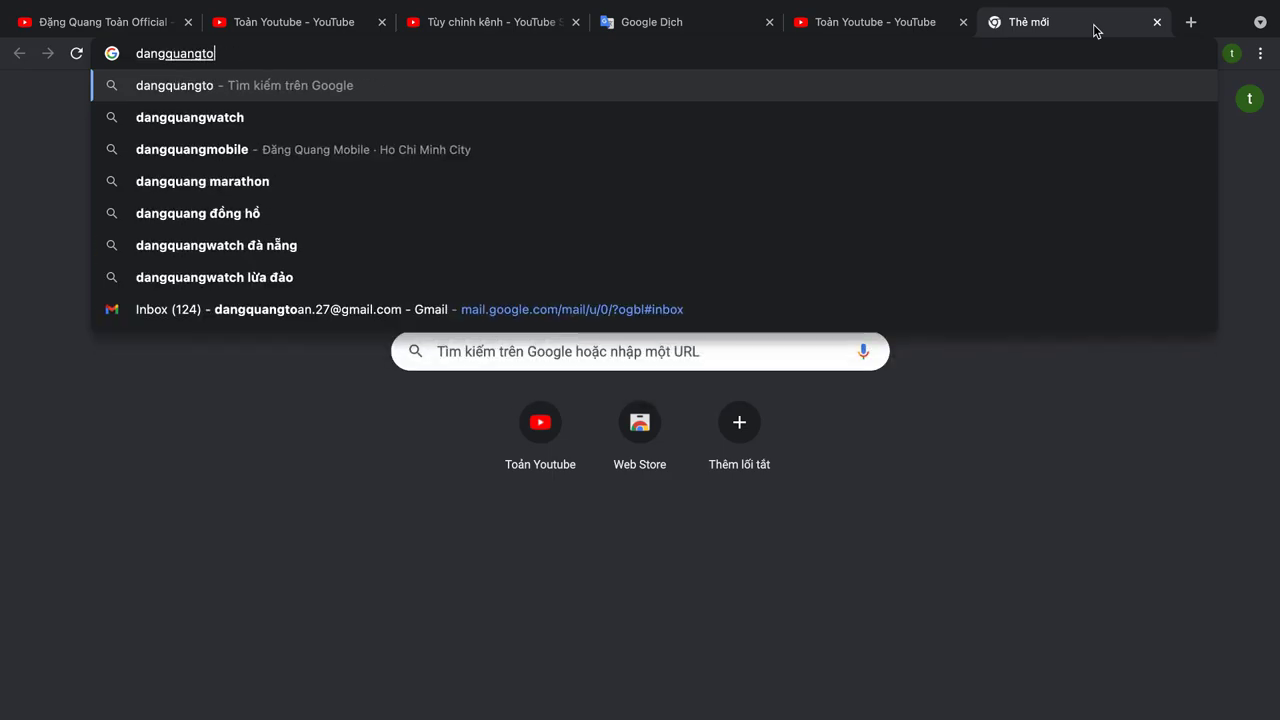
pyautogui.write('an.com')
pyautogui.press('Return')
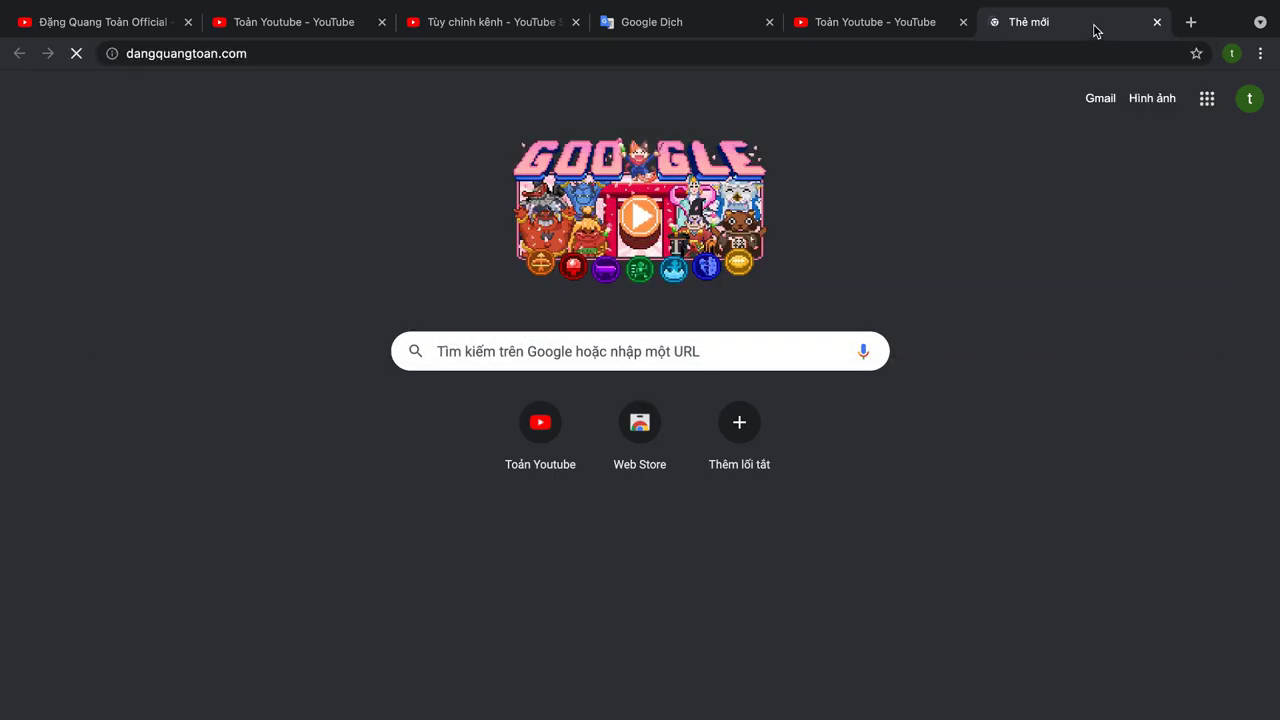
pyautogui.click(744, 49)
pyautogui.hotkey('ctrl', 'c')
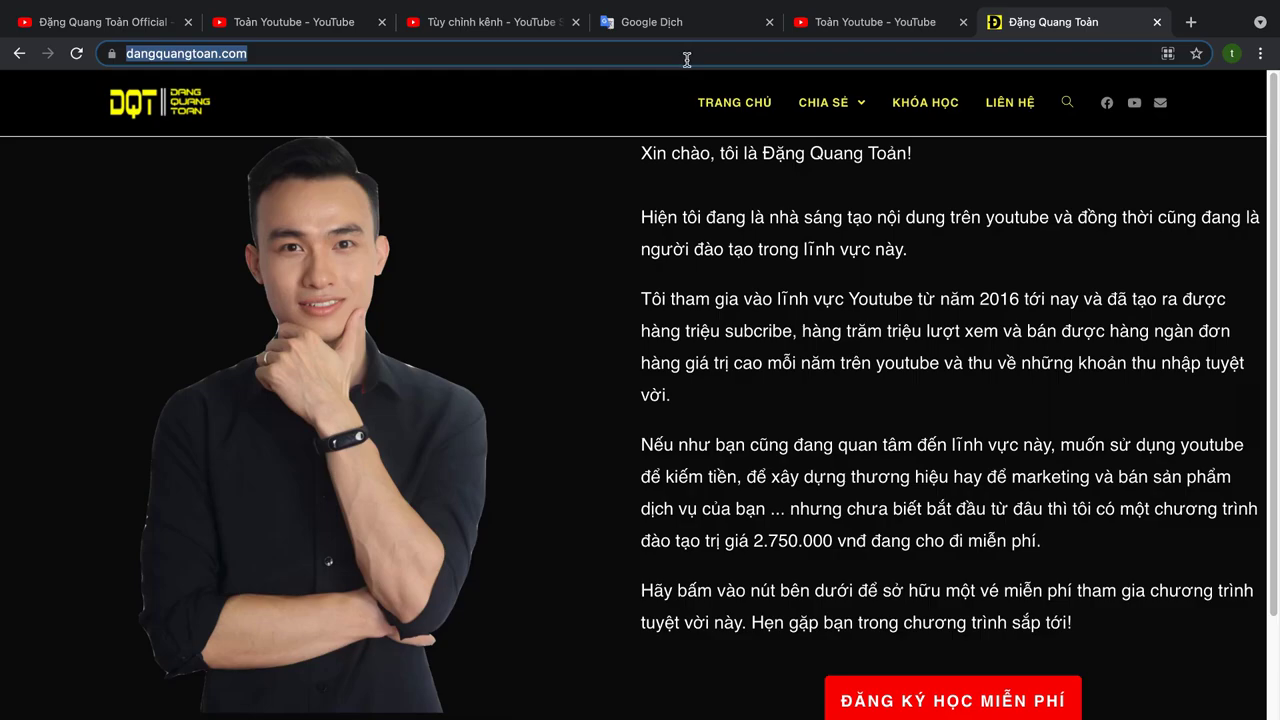
# Step: Paste the copied website address into the Website link's URL field
pyautogui.click(474, 28)
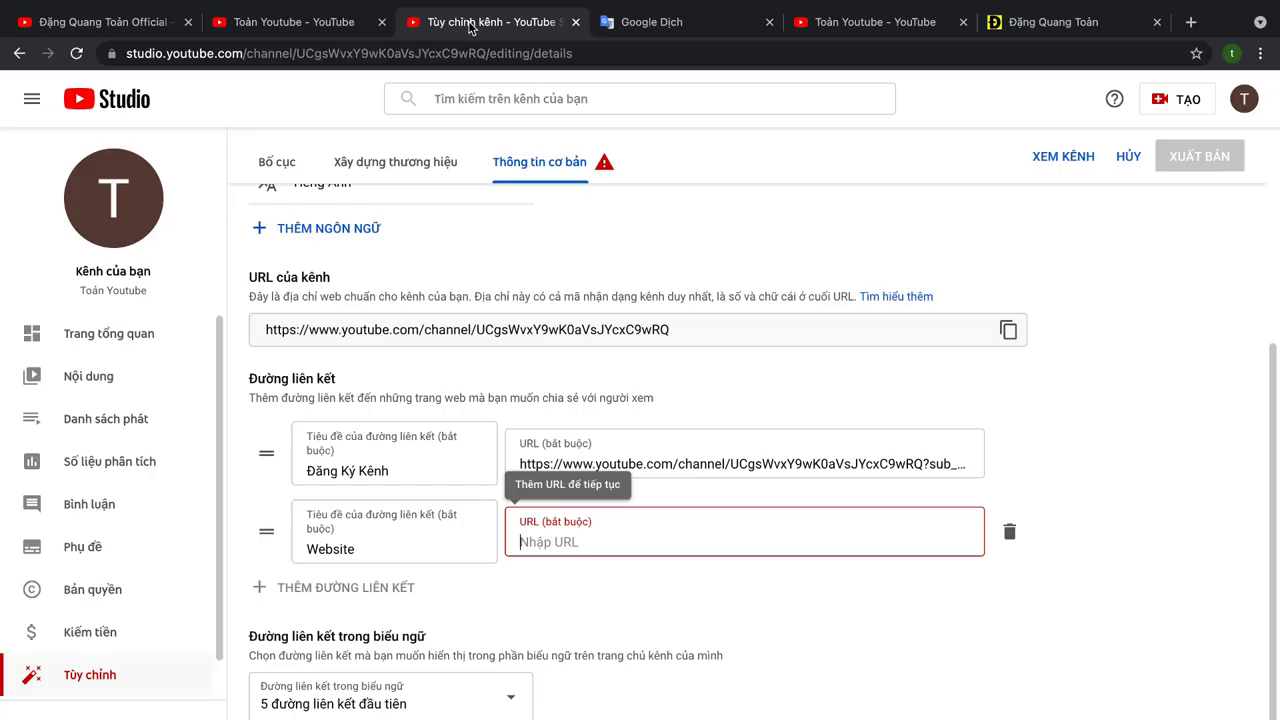
pyautogui.click(557, 531)
pyautogui.hotkey('ctrl', 'v')
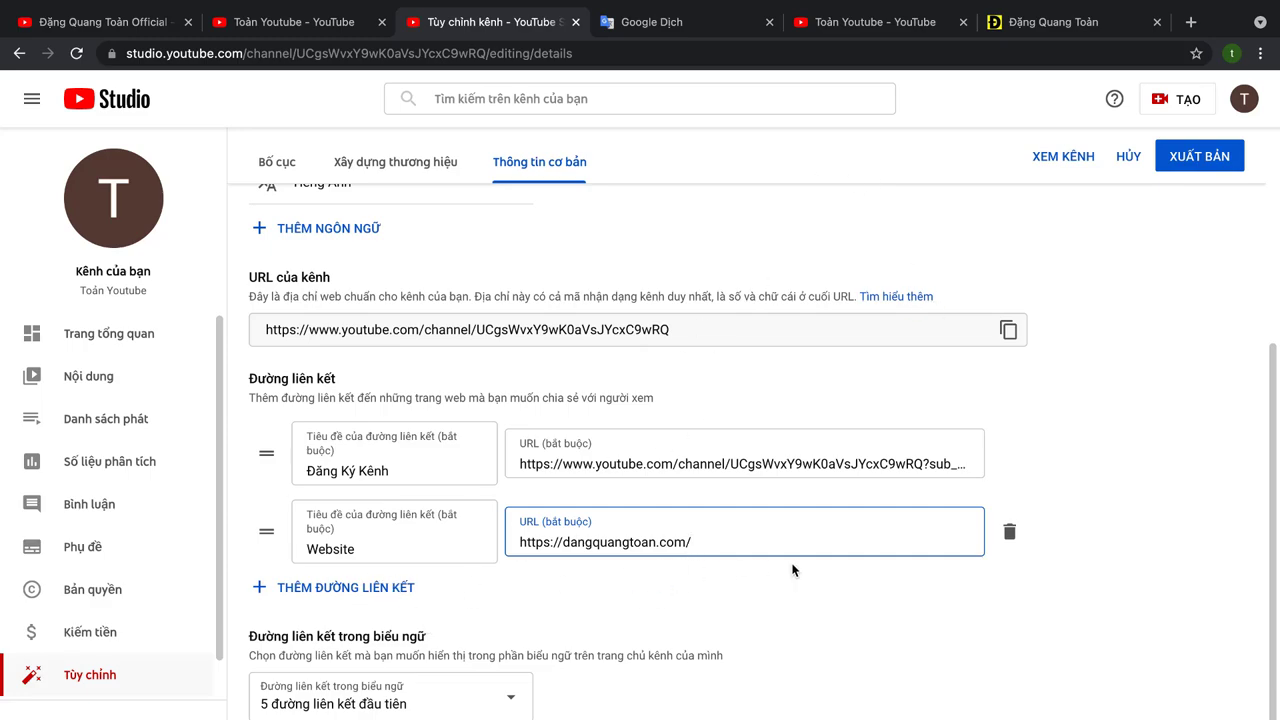
pyautogui.scroll(-2, 780, 568)
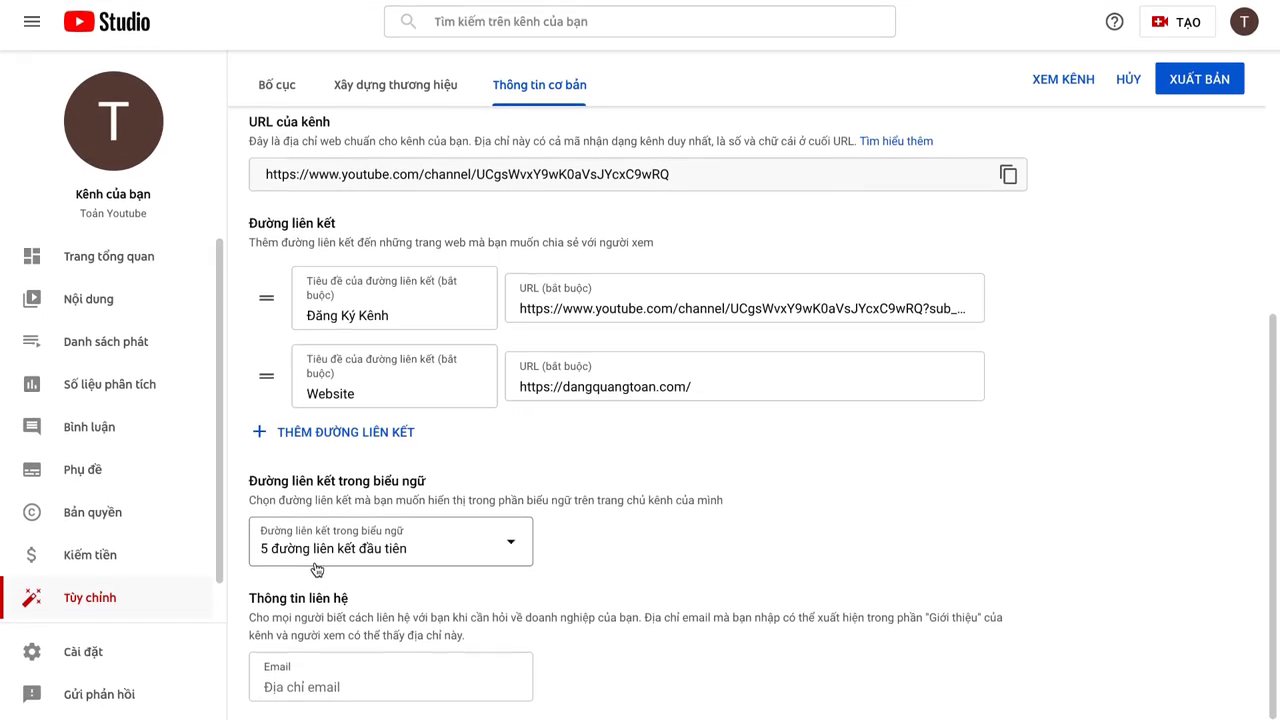
# Step: Enter the creator's business e-mail address in the contact Email field
pyautogui.click(348, 687)
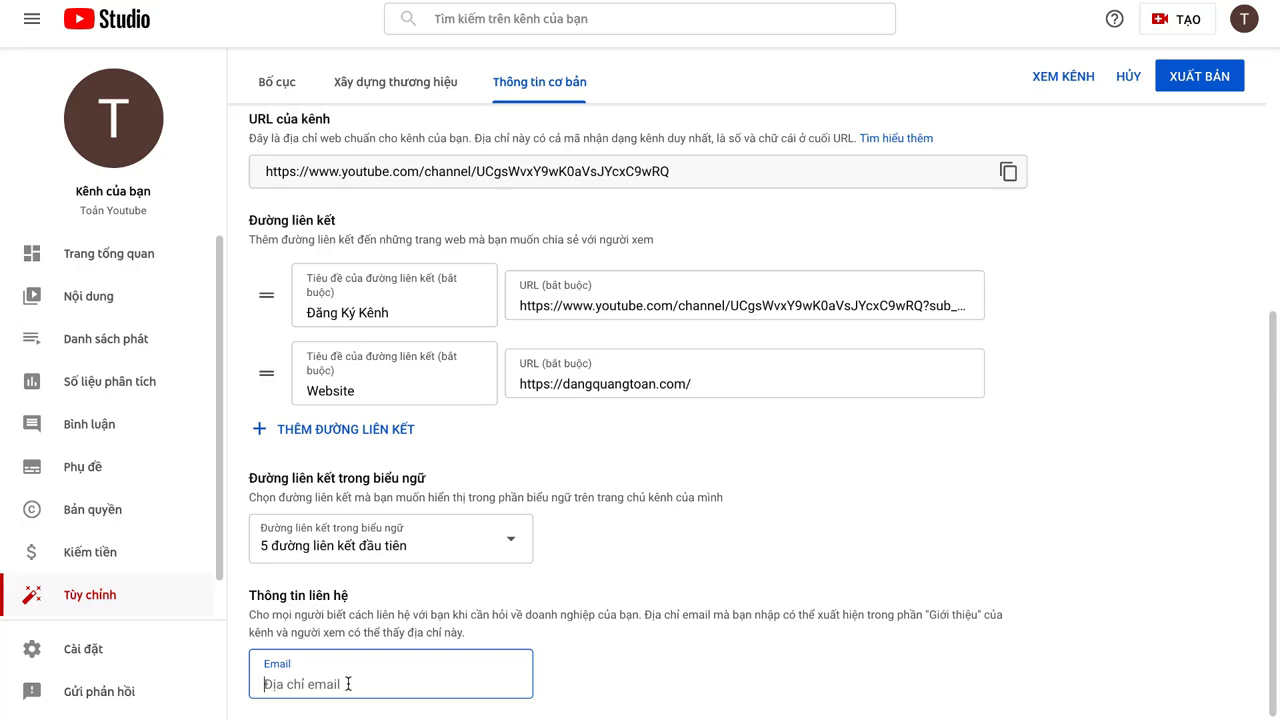
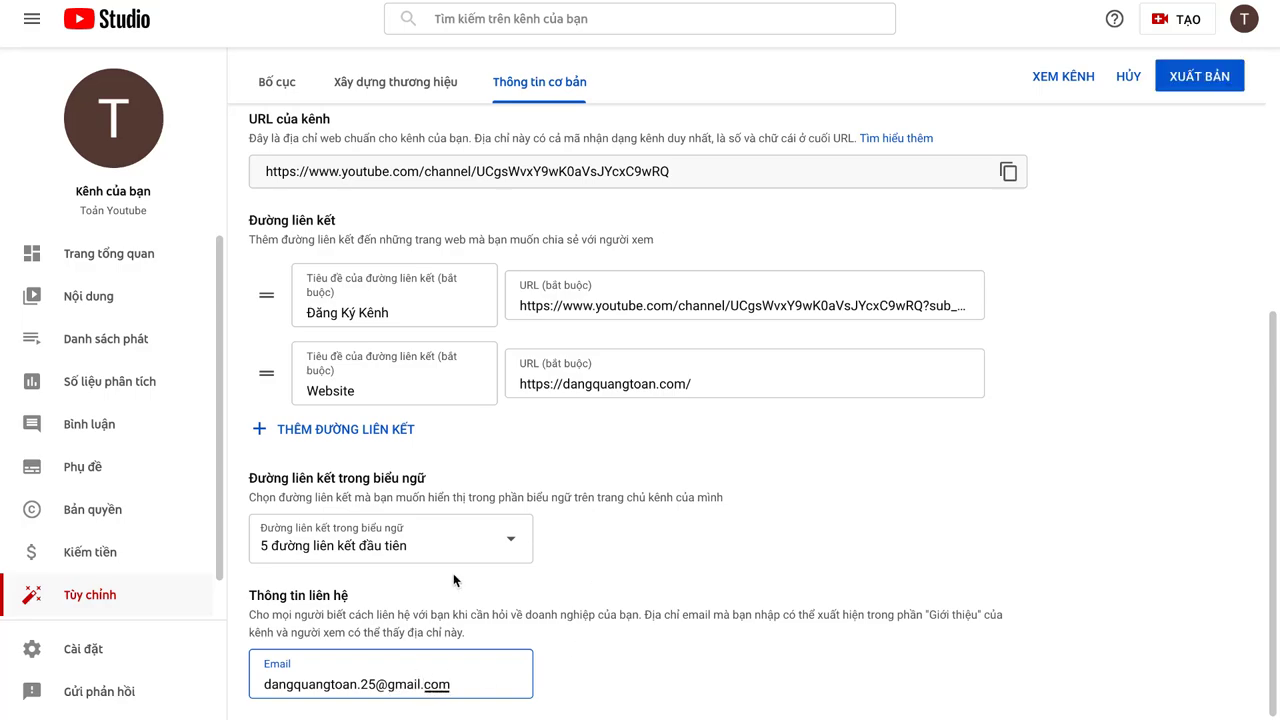
pyautogui.scroll(3, 450, 425)
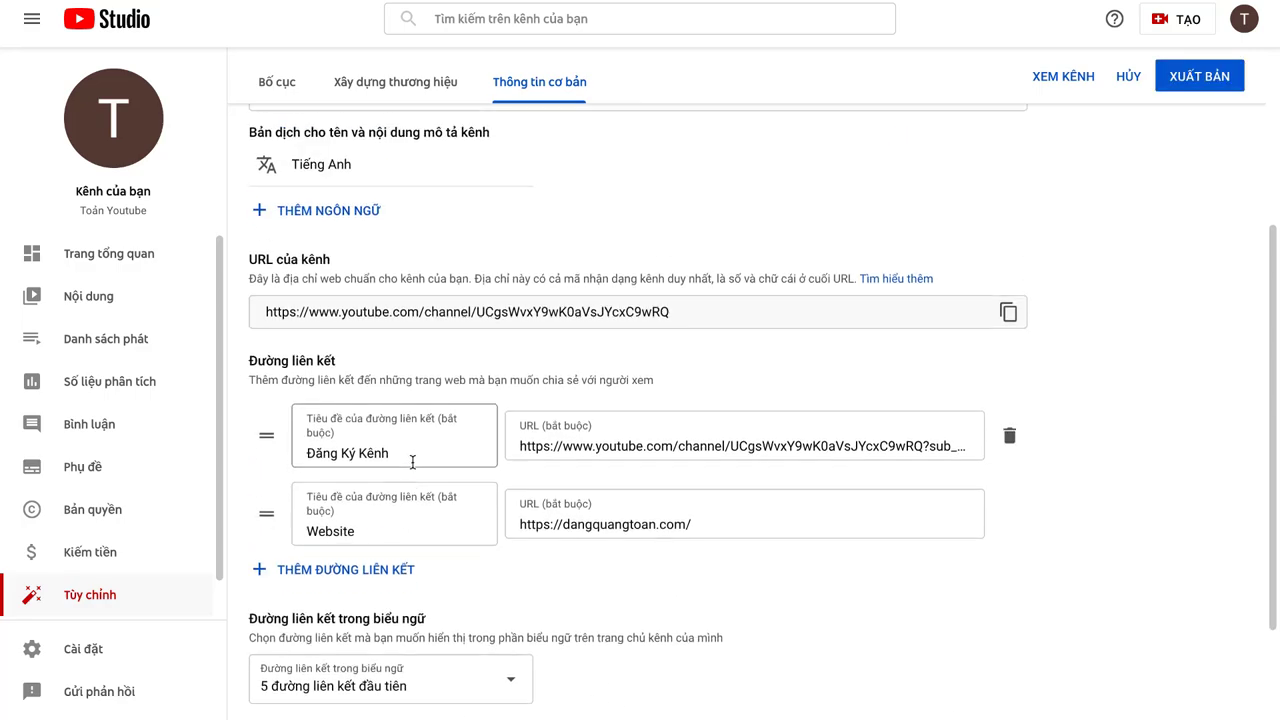
pyautogui.scroll(2, 452, 400)
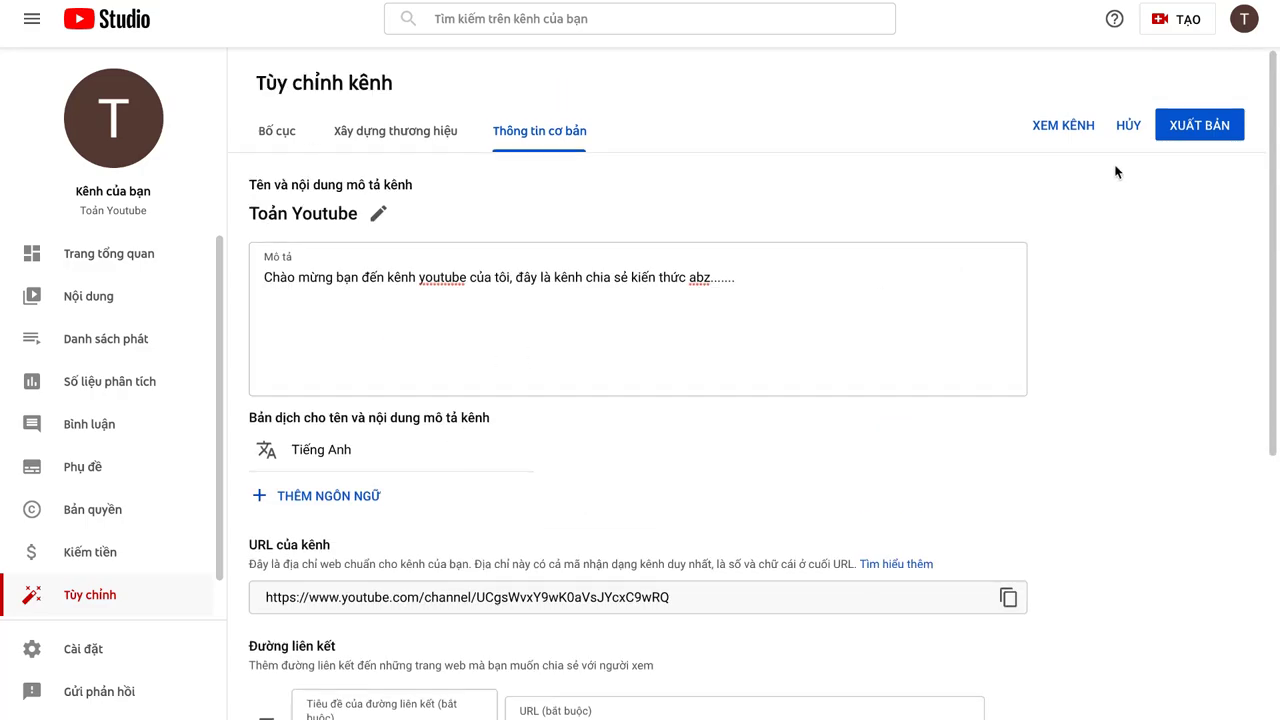
# Step: Publish the basic info changes and view the channel page as visitors see it
pyautogui.click(1188, 128)
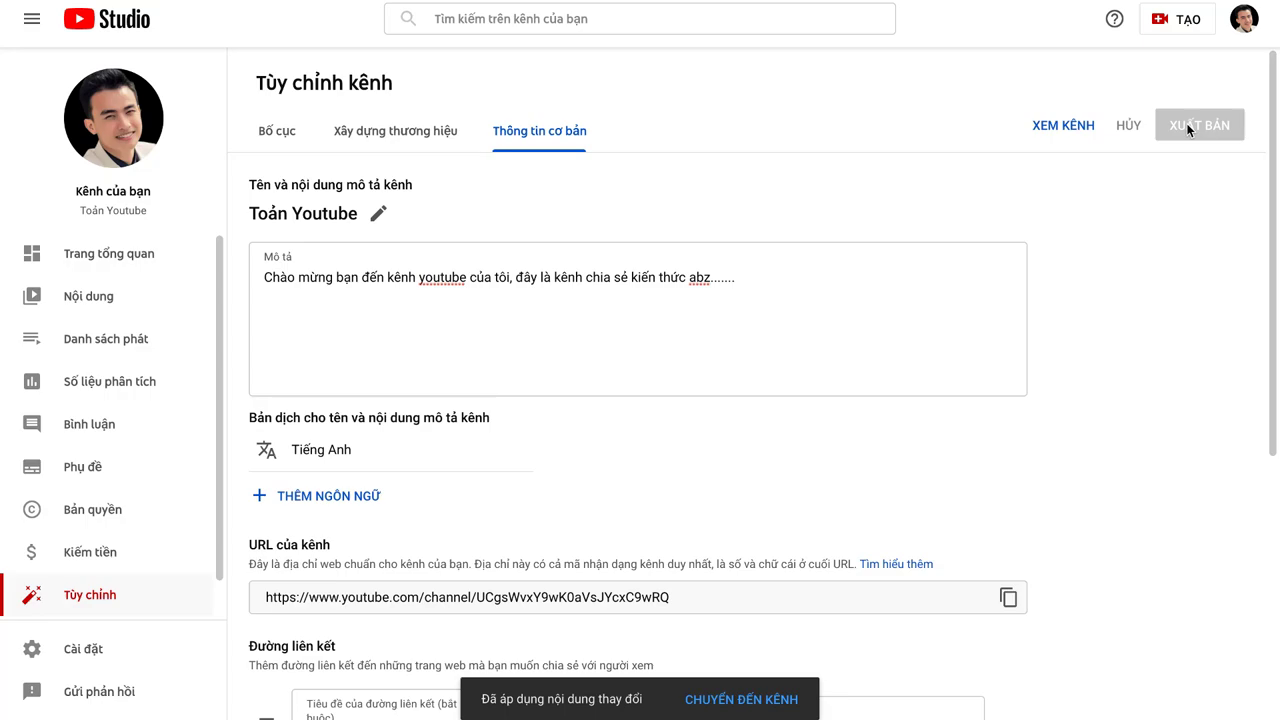
pyautogui.click(1066, 127)
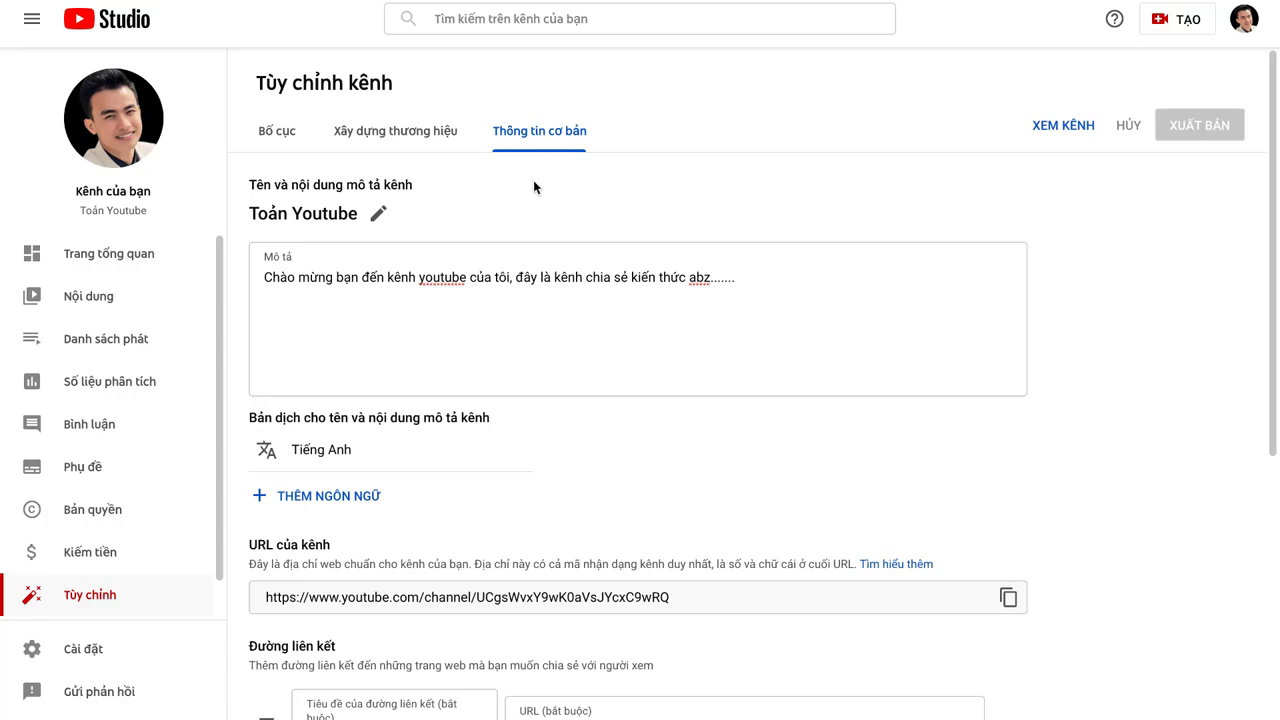
pyautogui.scroll(-2, 294, 360)
pyautogui.scroll(-1, 80, 519)
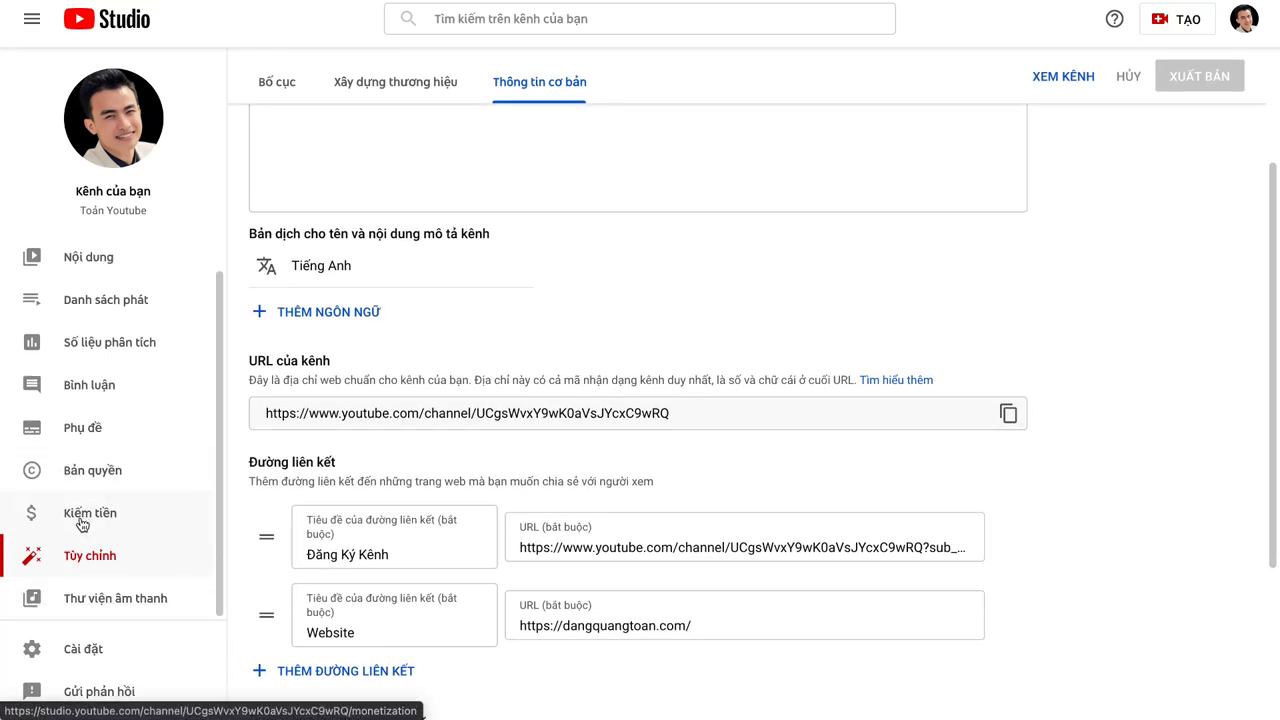
# Step: In channel settings, set the country of residence to Việt Nam
pyautogui.click(85, 655)
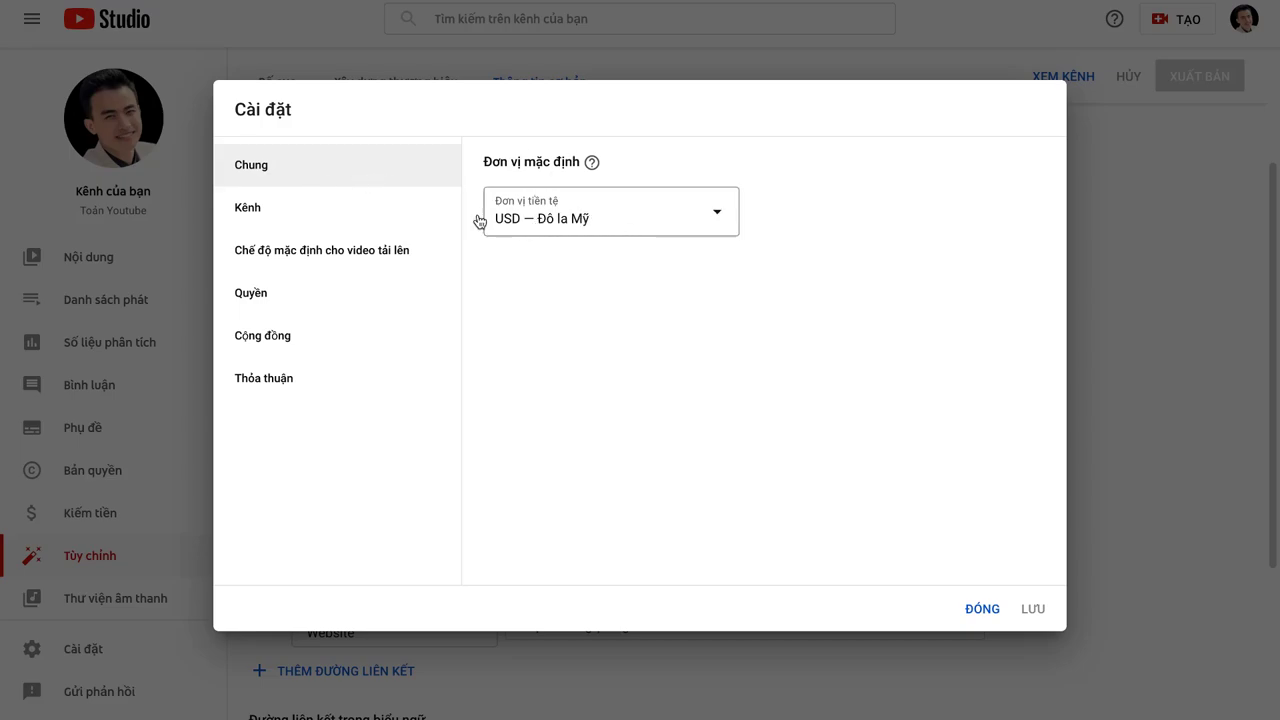
pyautogui.click(293, 221)
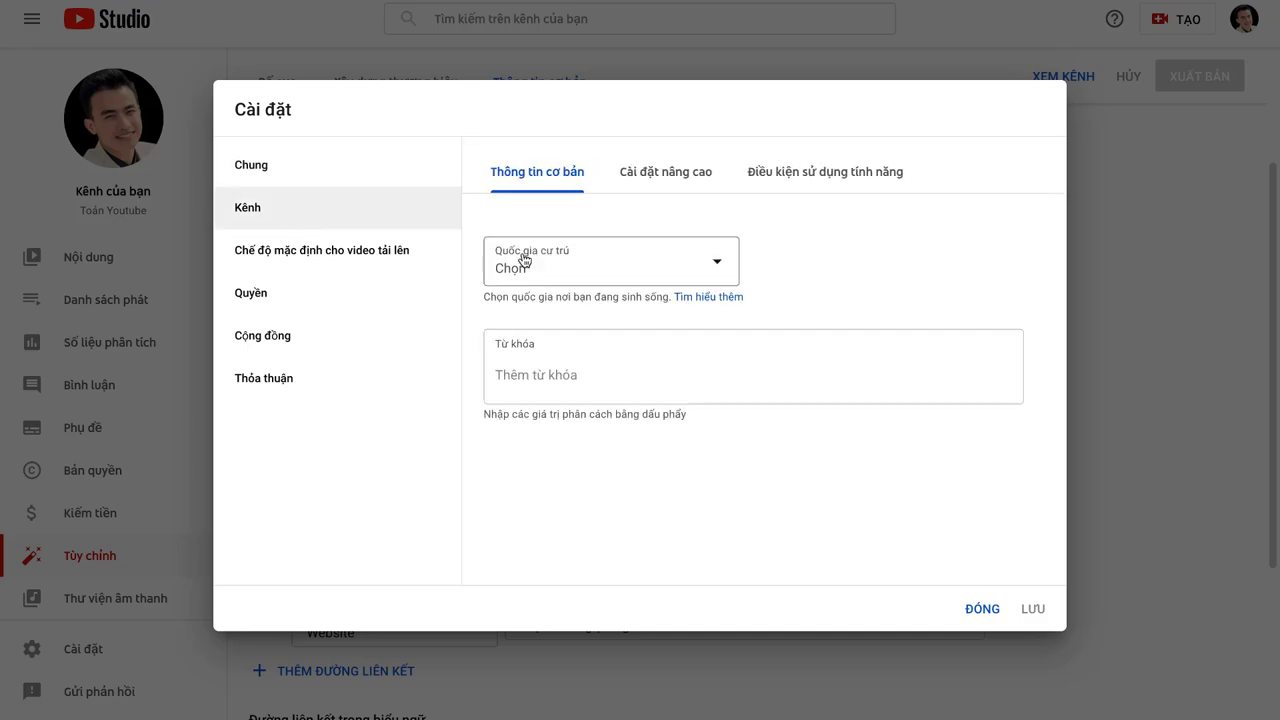
pyautogui.click(589, 274)
pyautogui.scroll(-20, 603, 424)
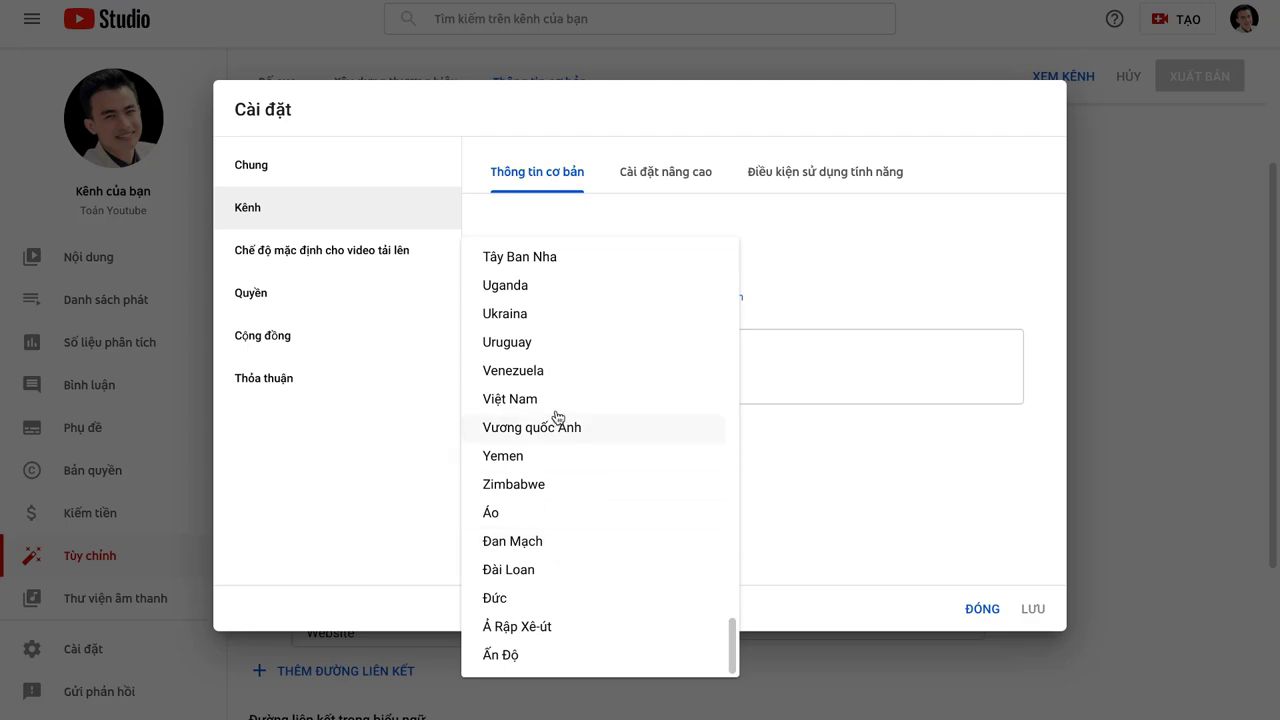
pyautogui.click(555, 400)
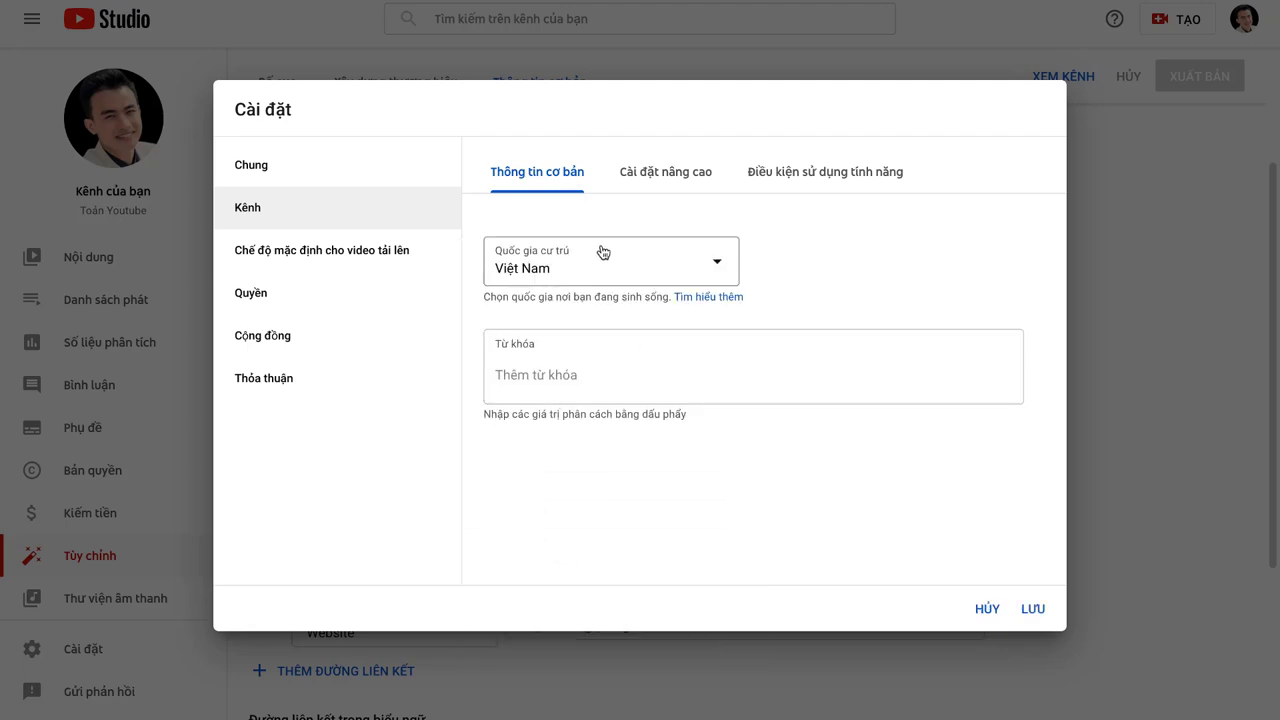
# Step: Add comma-separated channel keywords built from the channel name and 'youtube'
pyautogui.click(541, 384)
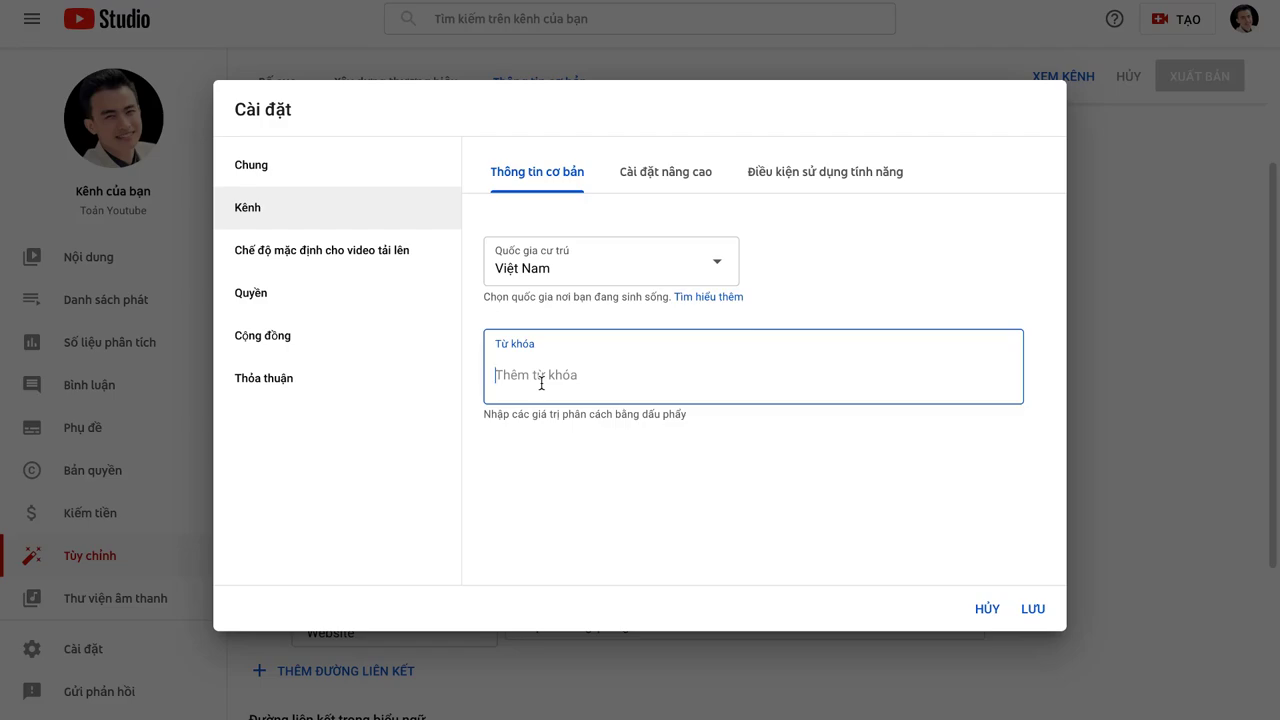
pyautogui.write('Daặng')
pyautogui.press('BackSpace')
pyautogui.press('BackSpace')
pyautogui.press('BackSpace')
pyautogui.write('Toản Youtube,toa')
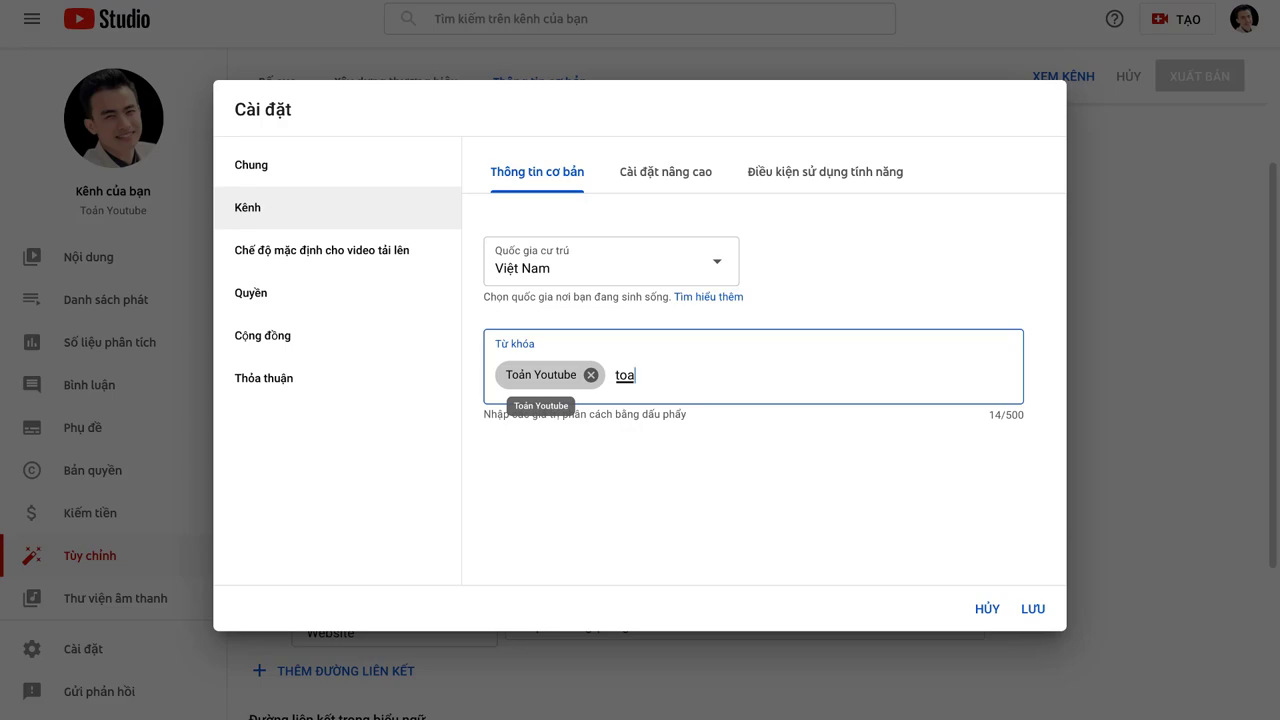
pyautogui.write('n youtube')
pyautogui.press(',')
pyautogui.write('dang')
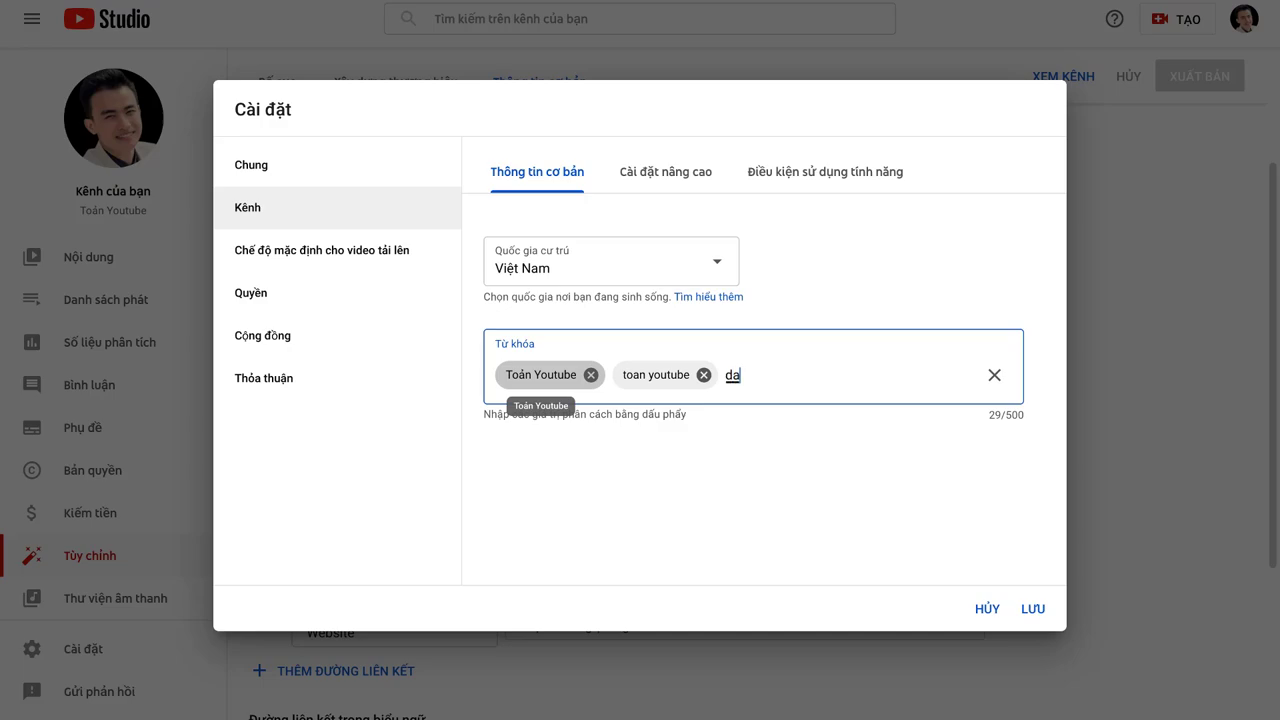
pyautogui.write(' quang toan')
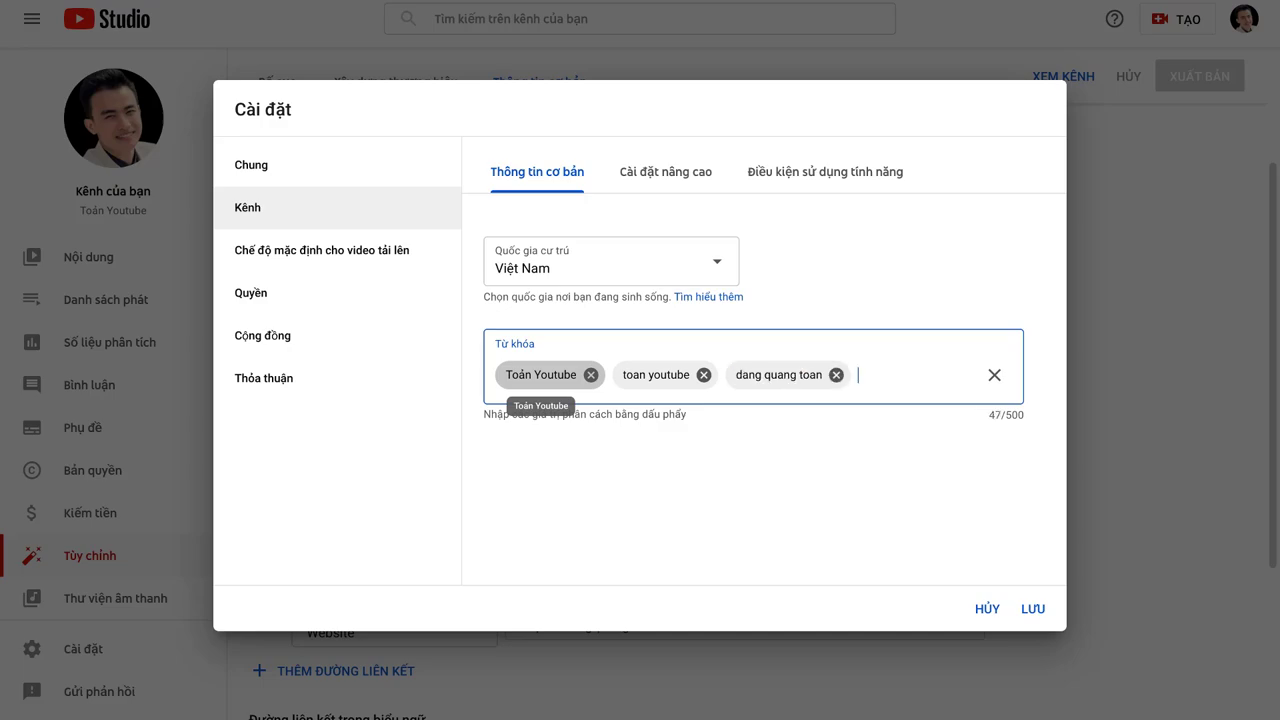
pyautogui.write(',toản đn')
pyautogui.write('ăng')
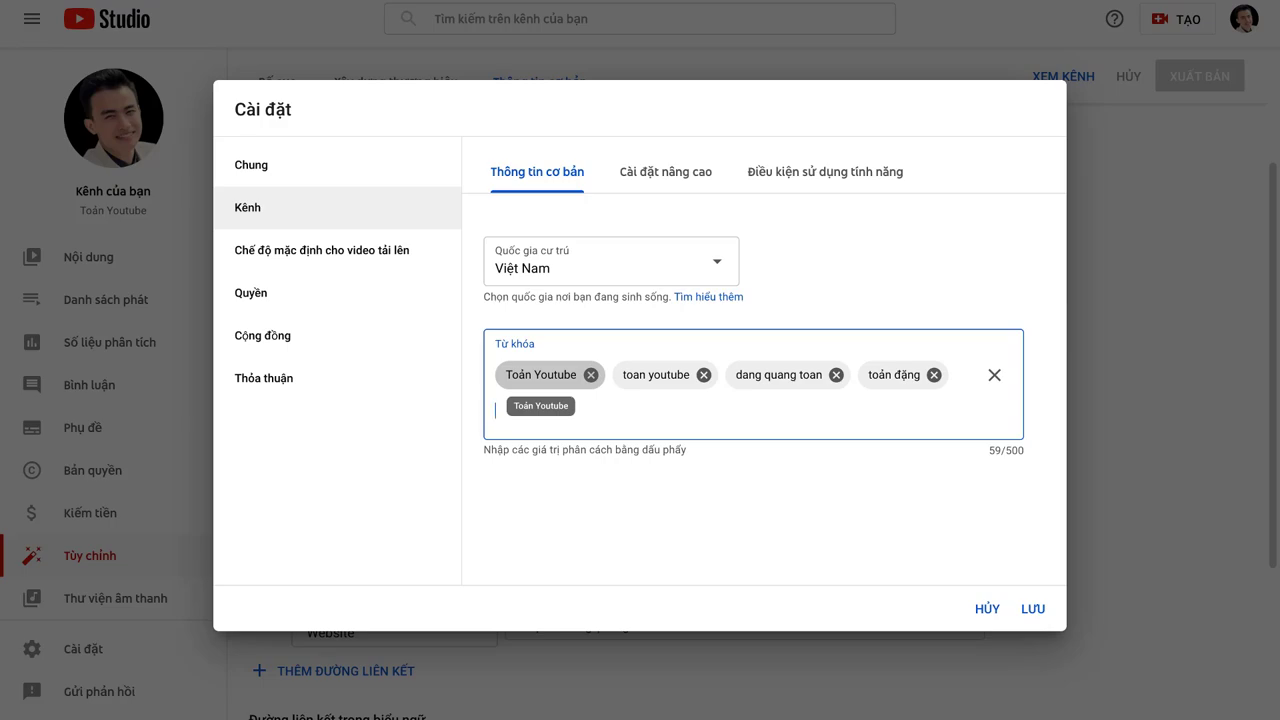
# Step: In Advanced settings, try the audience options and settle on deciding kids audience per video
pyautogui.click(676, 178)
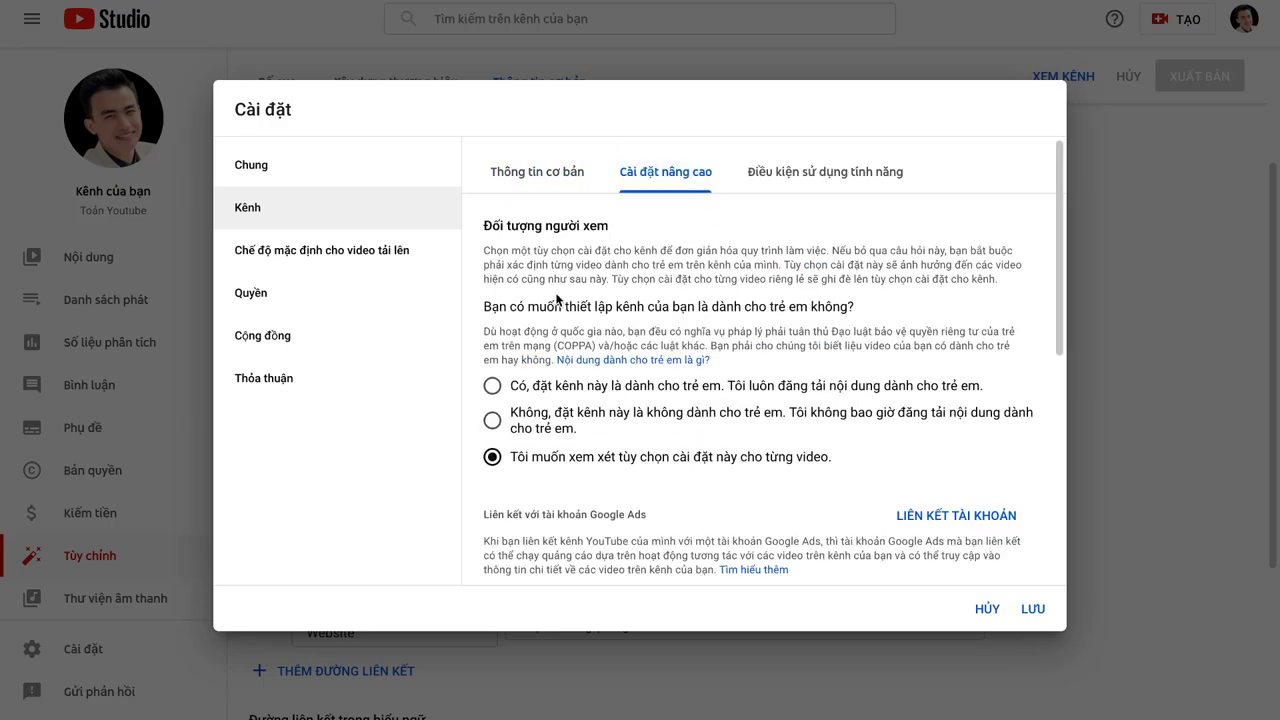
pyautogui.scroll(-1, 584, 336)
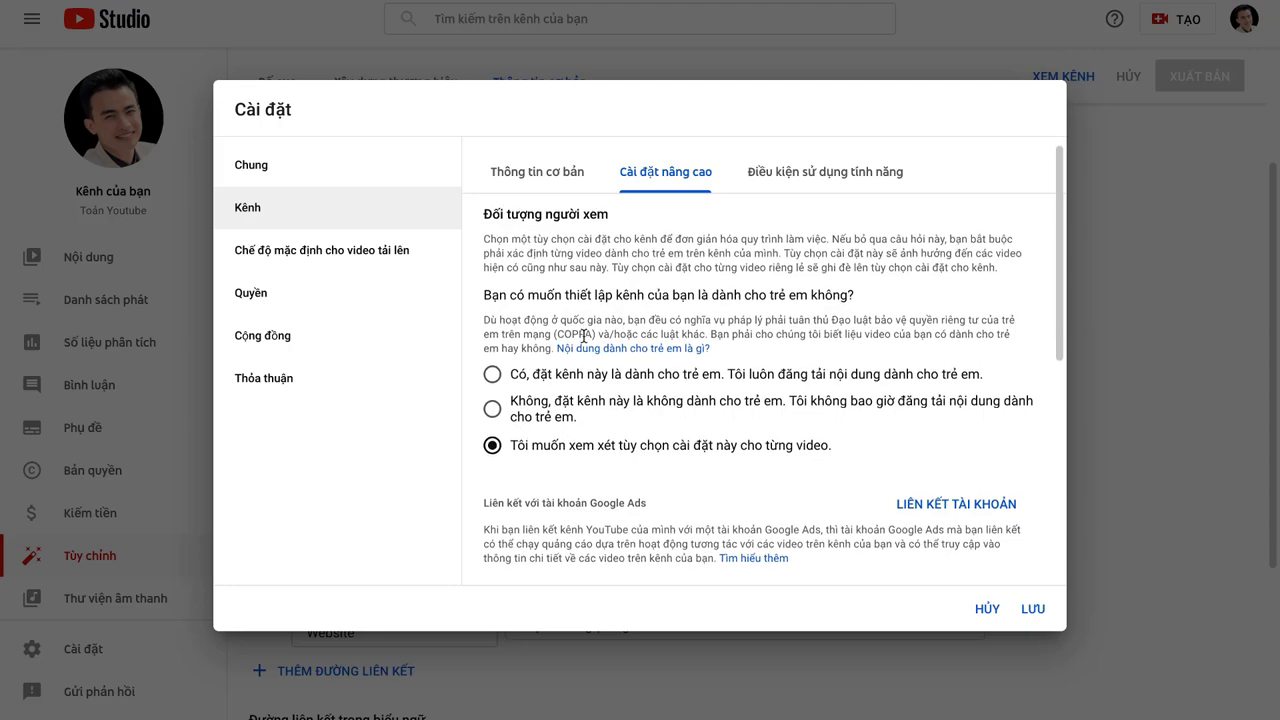
pyautogui.scroll(-1, 584, 336)
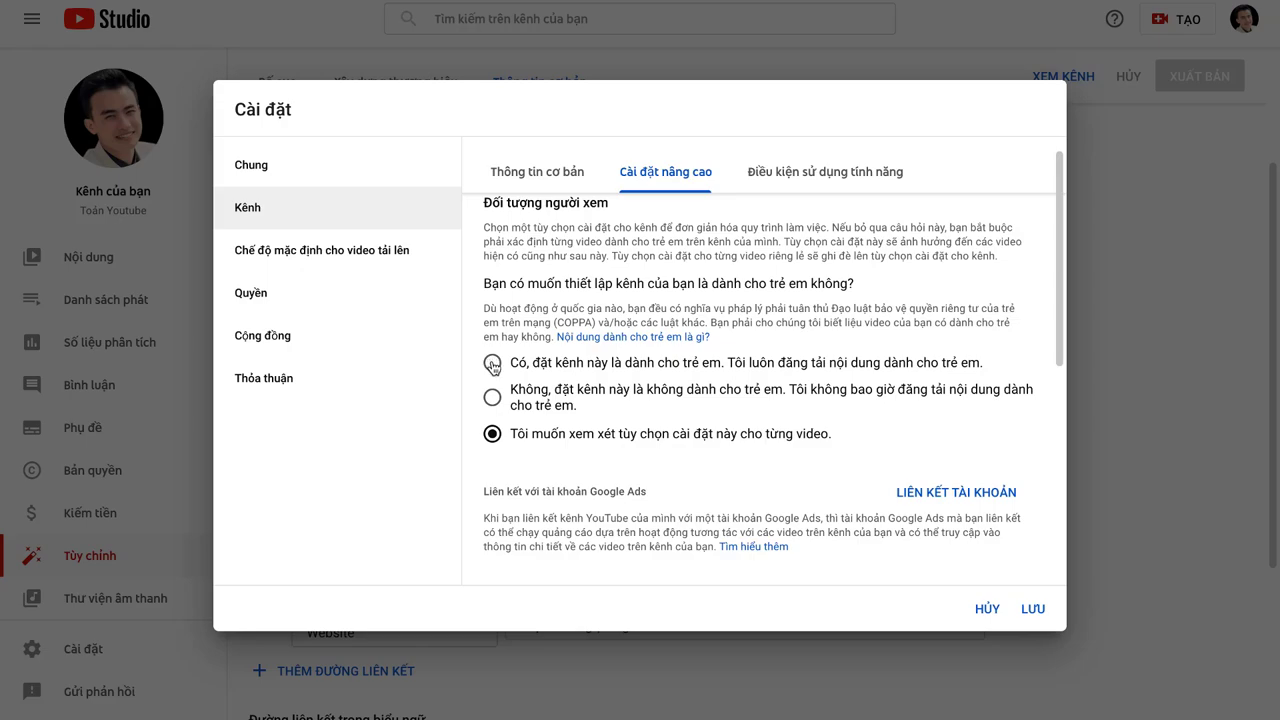
pyautogui.click(492, 363)
pyautogui.scroll(-2, 525, 473)
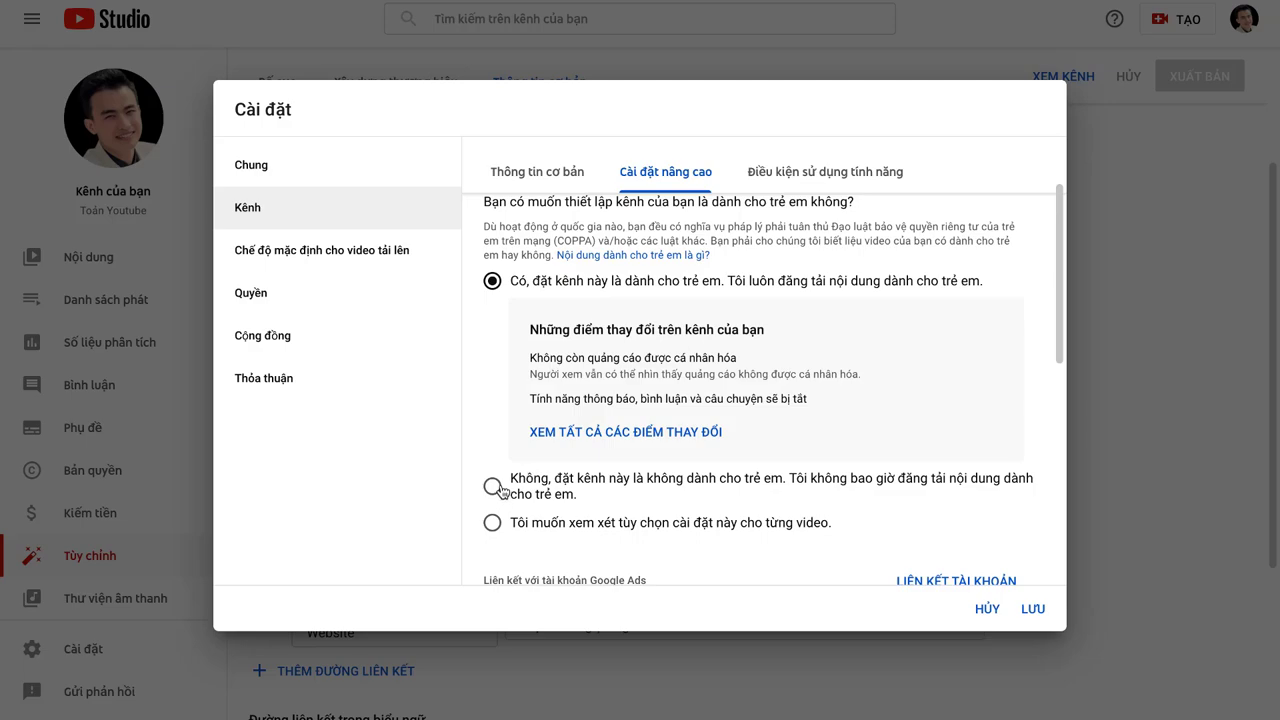
pyautogui.click(495, 487)
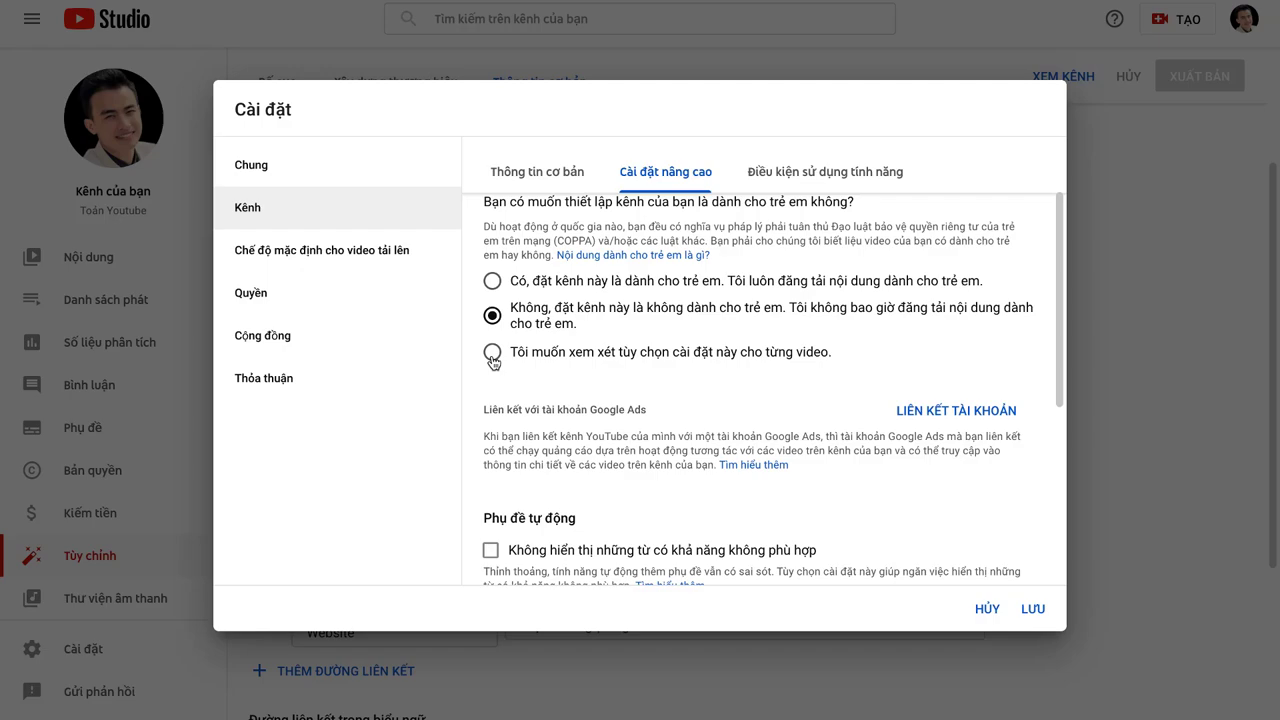
pyautogui.click(492, 356)
# Step: Toggle the subscriber-count display off and back on, leaving it visible
pyautogui.scroll(-1, 672, 427)
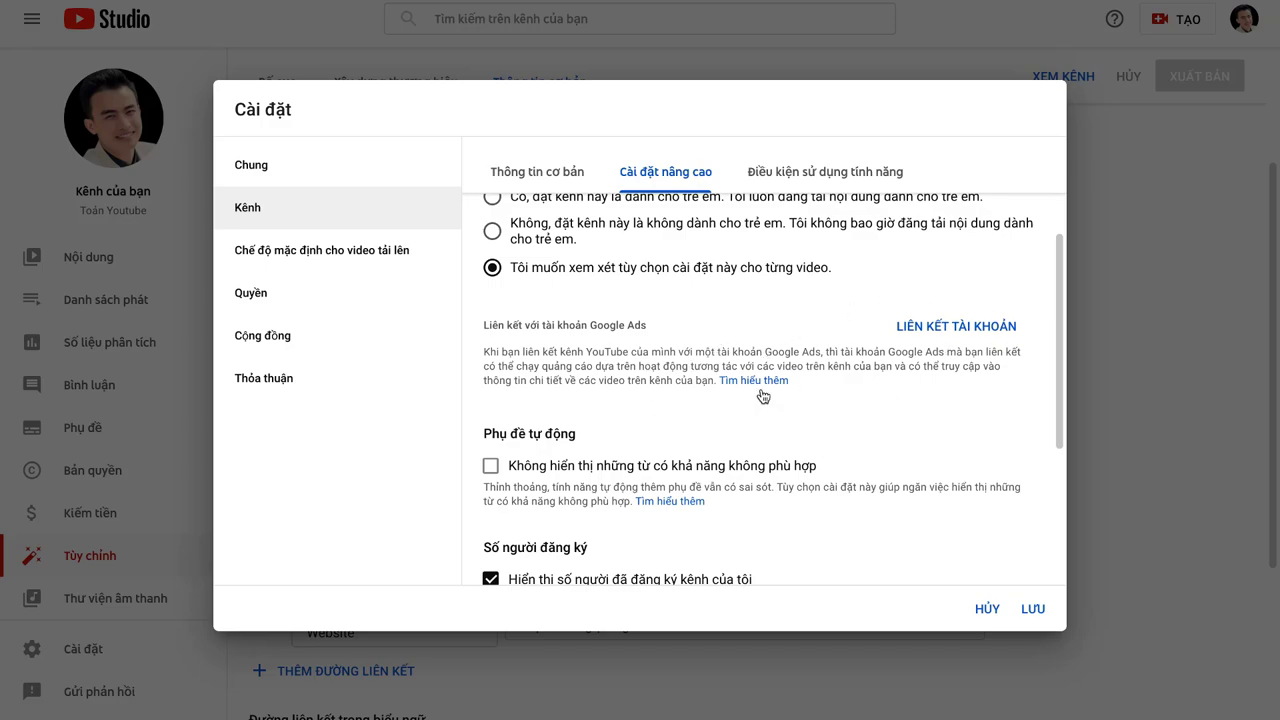
pyautogui.scroll(-2, 617, 443)
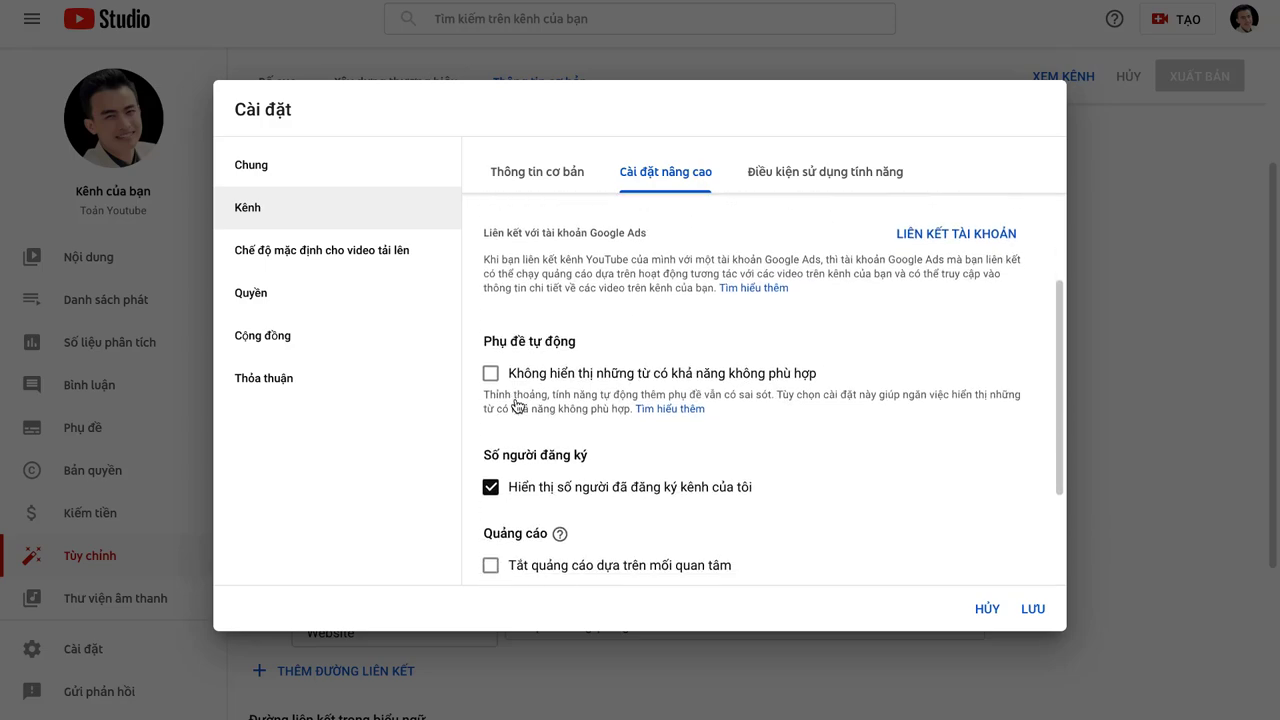
pyautogui.scroll(-1, 492, 378)
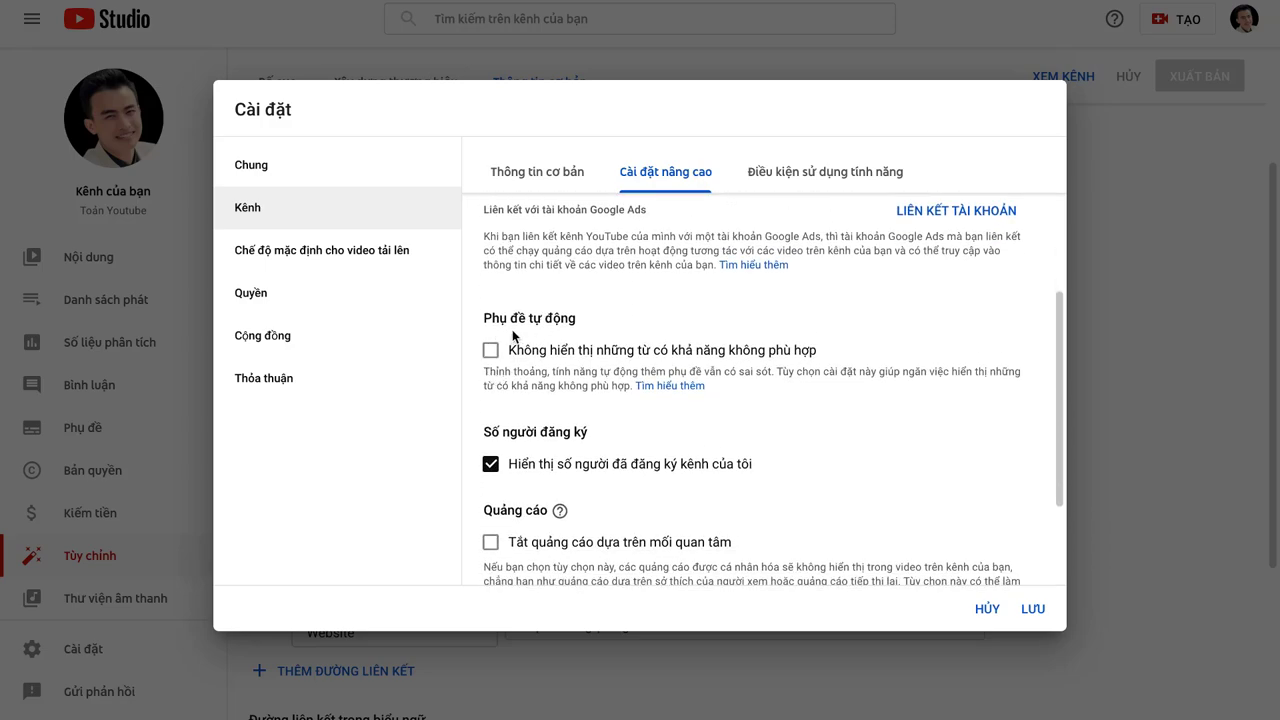
pyautogui.scroll(-1, 516, 358)
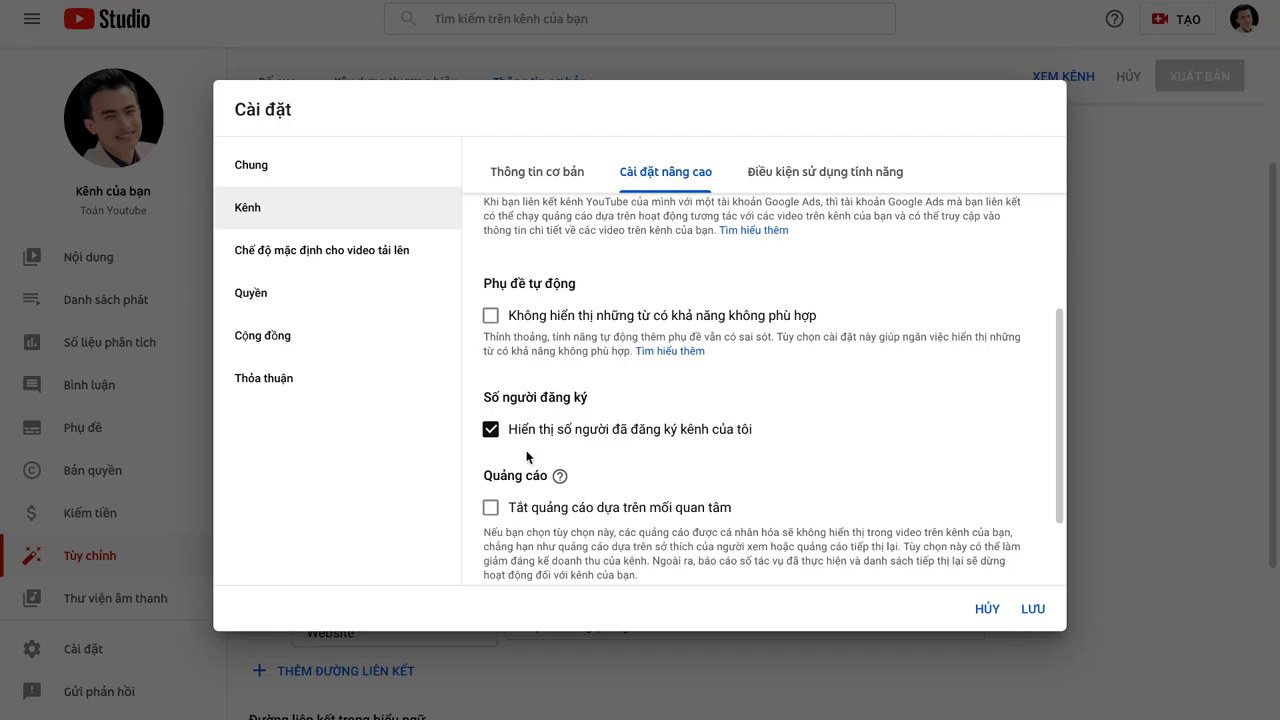
pyautogui.scroll(-1, 527, 457)
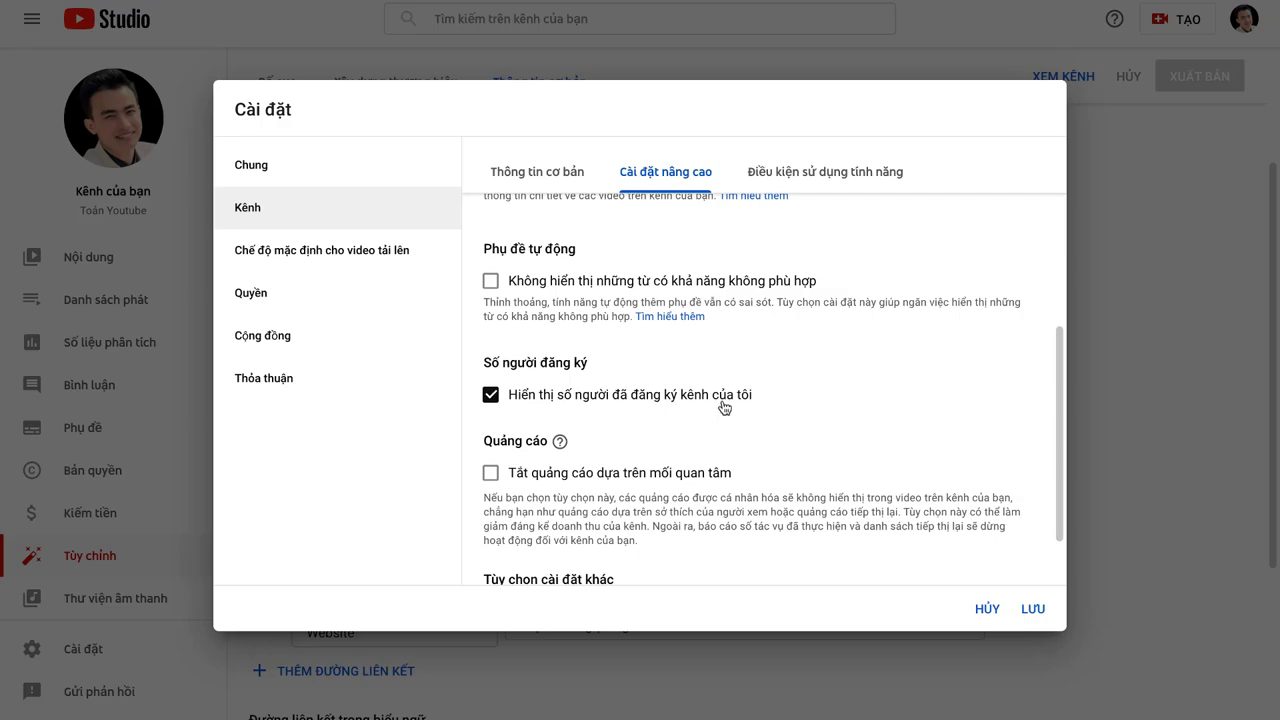
pyautogui.click(492, 396)
pyautogui.click(492, 397)
pyautogui.scroll(-1, 575, 564)
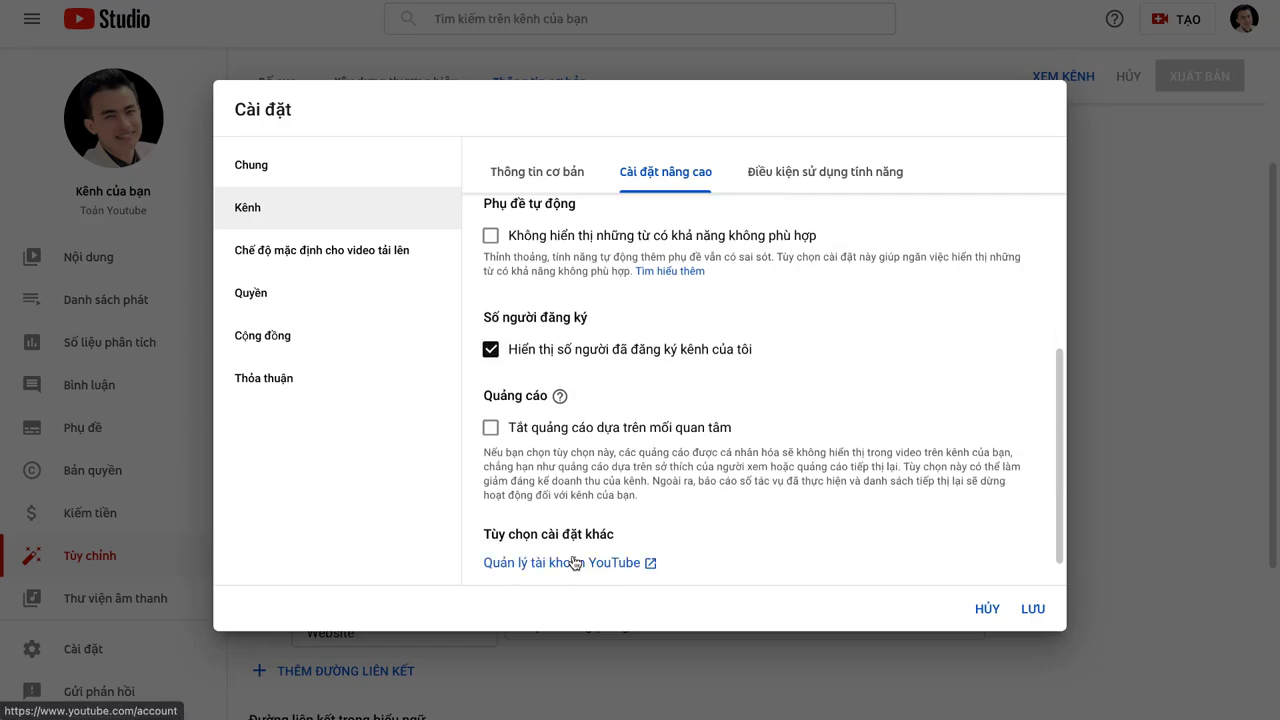
# Step: Expand the phone-verification features card under Feature eligibility and read its requirements
pyautogui.click(799, 180)
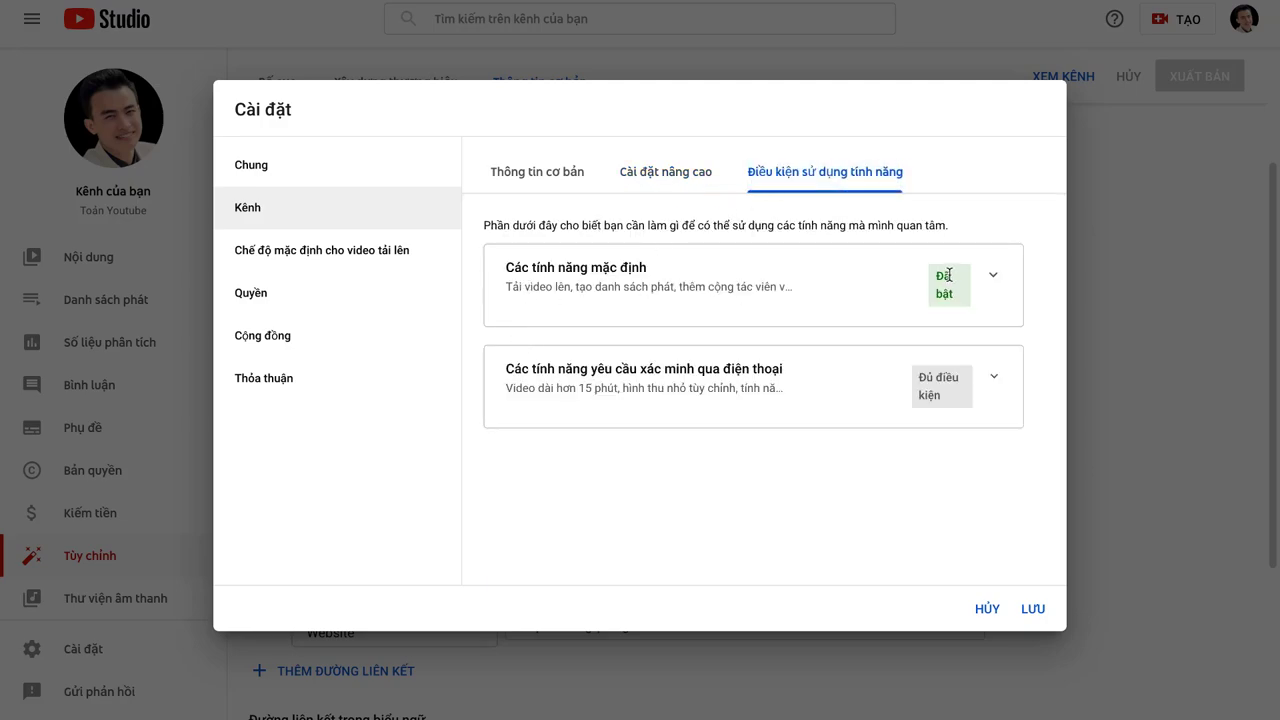
pyautogui.click(992, 276)
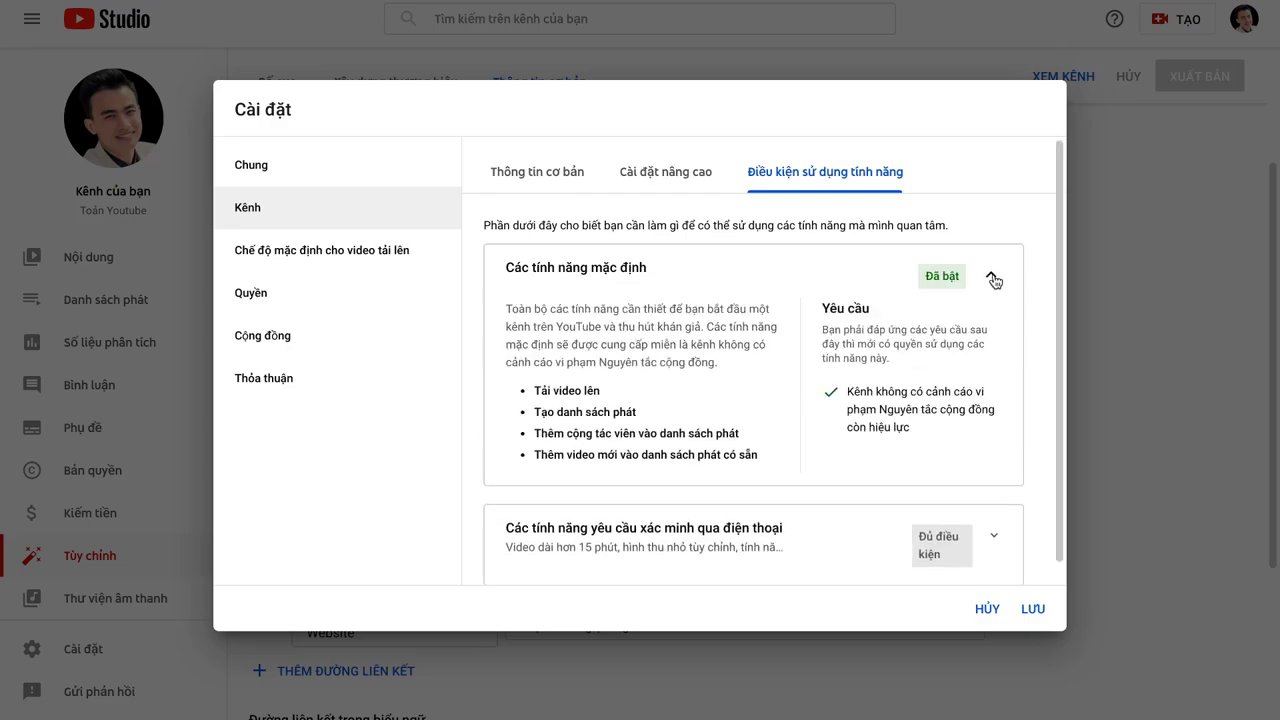
pyautogui.click(993, 277)
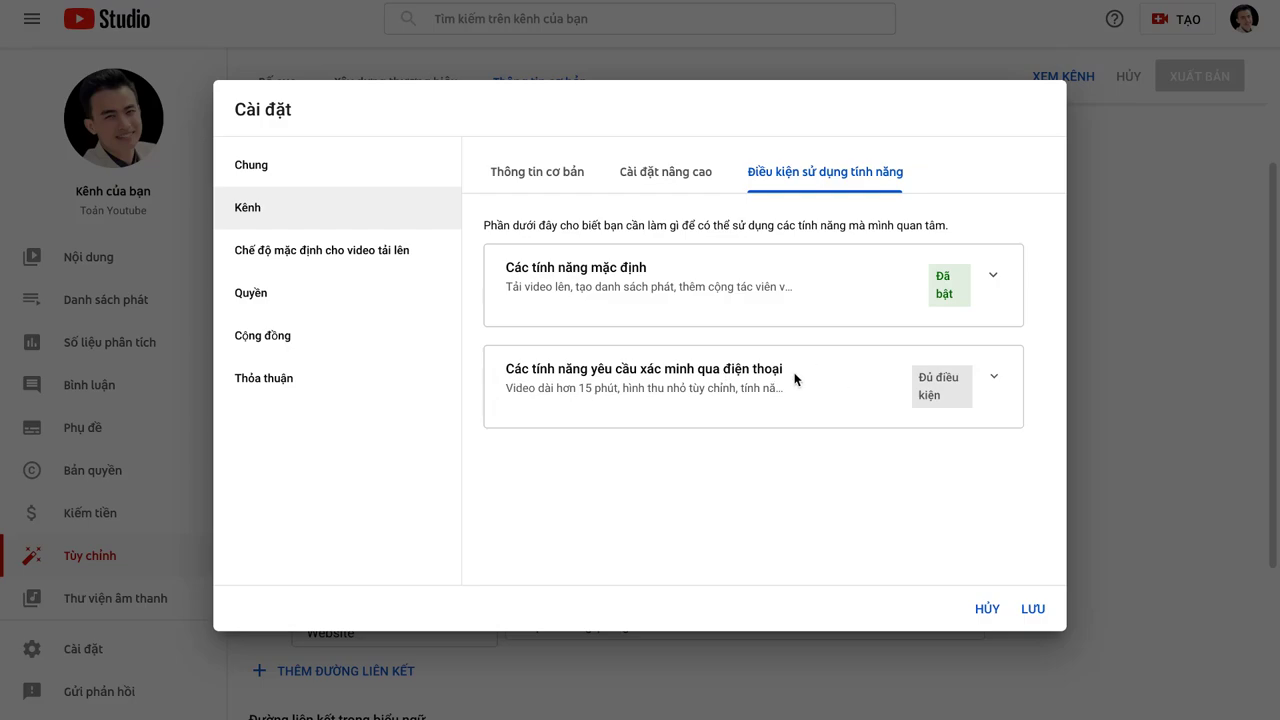
pyautogui.click(996, 380)
pyautogui.scroll(-1, 922, 430)
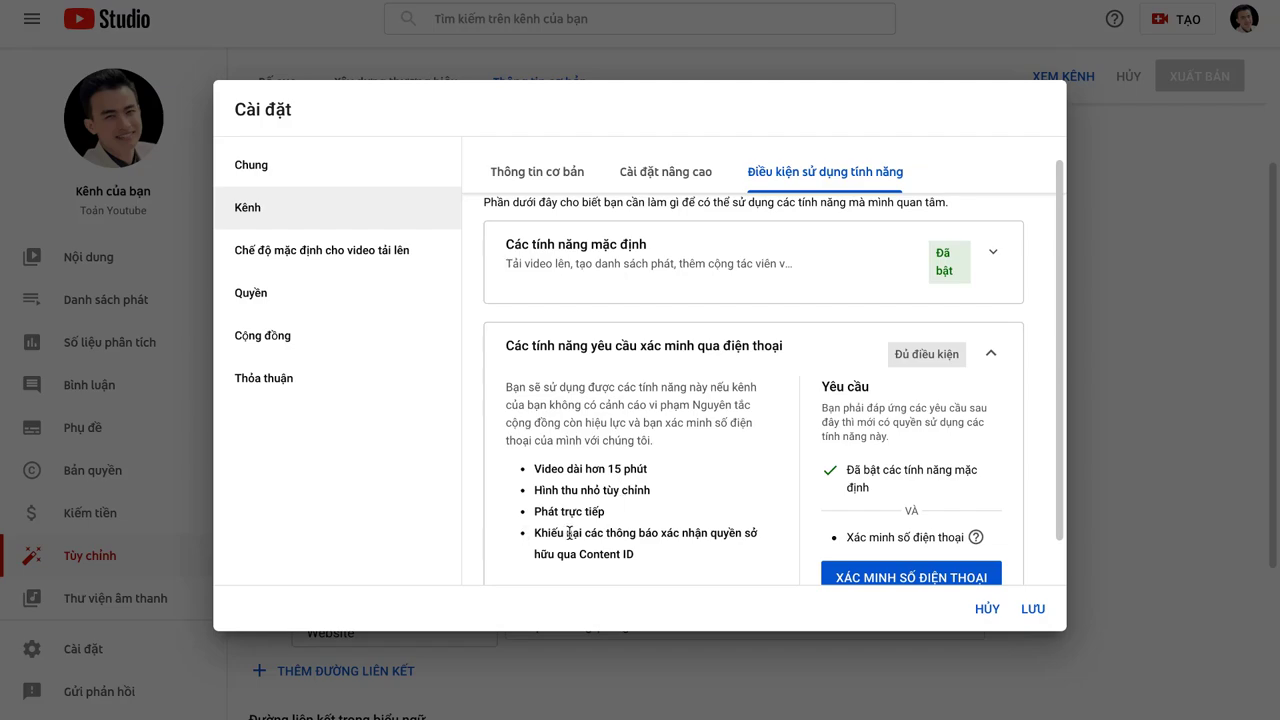
pyautogui.scroll(-1, 755, 531)
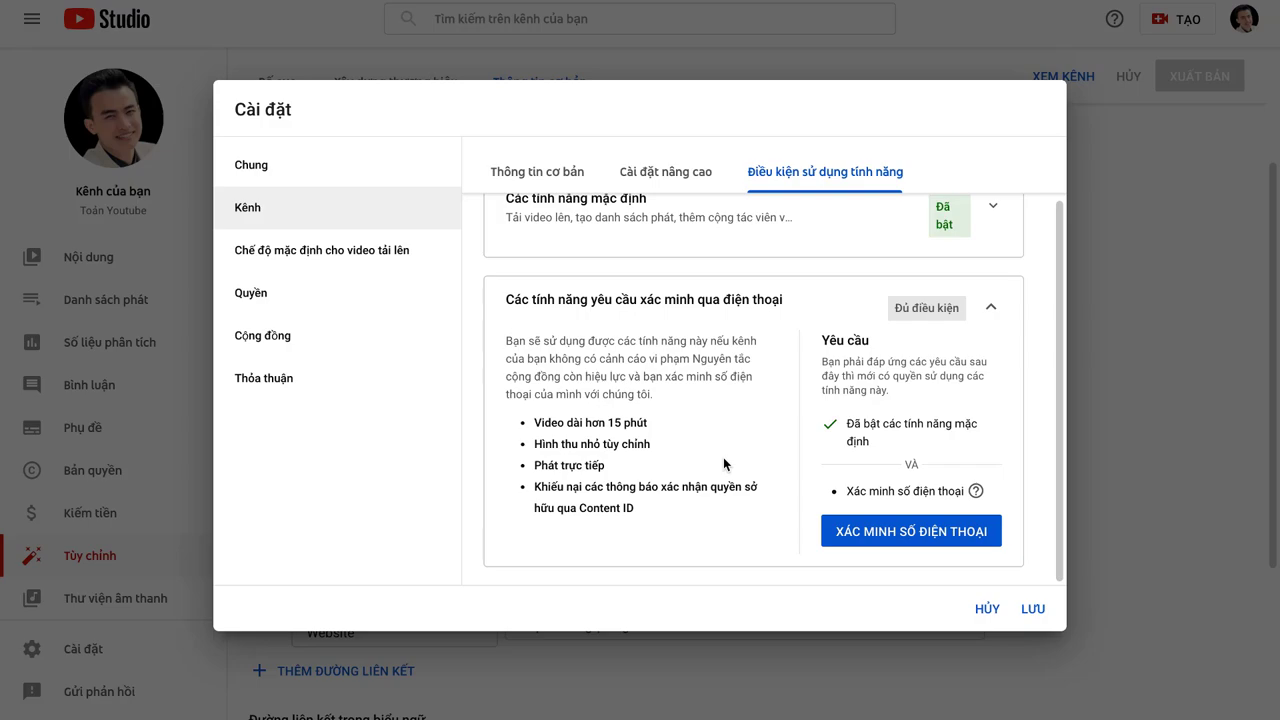
# Step: Look at the phone-verification form, then save the channel settings with LƯU
pyautogui.click(887, 538)
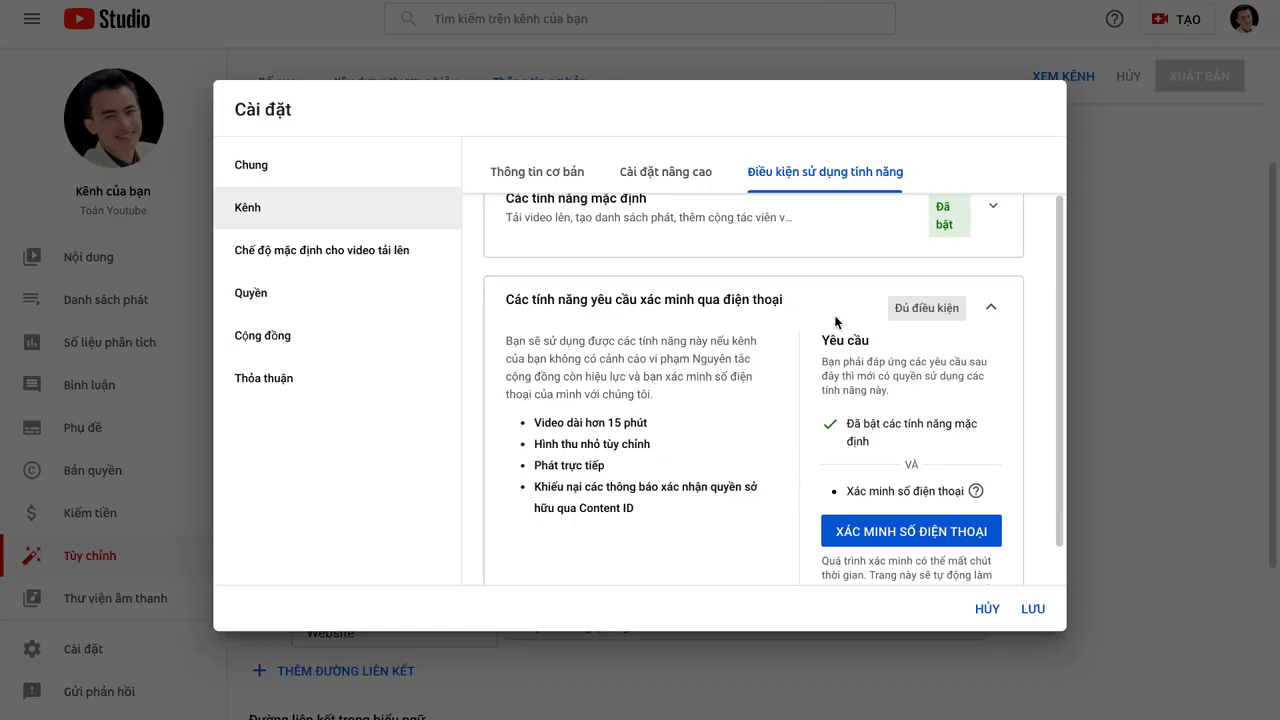
pyautogui.scroll(-1, 838, 385)
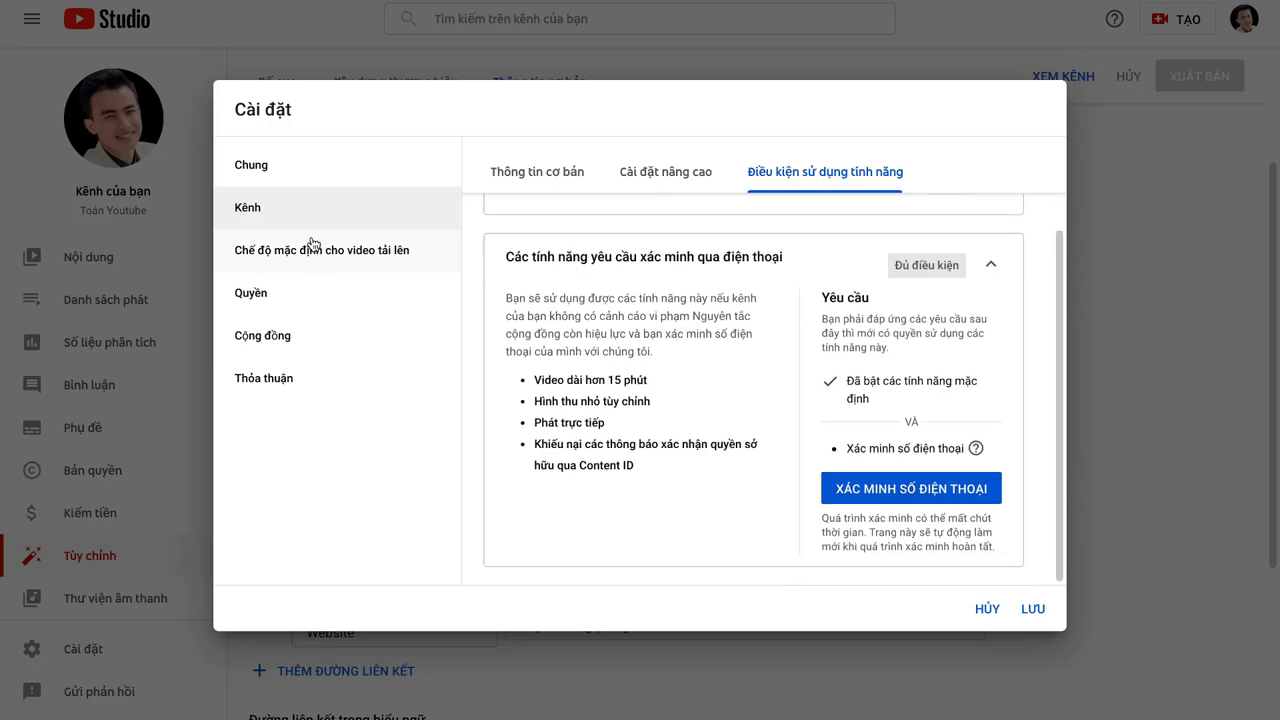
pyautogui.click(1036, 616)
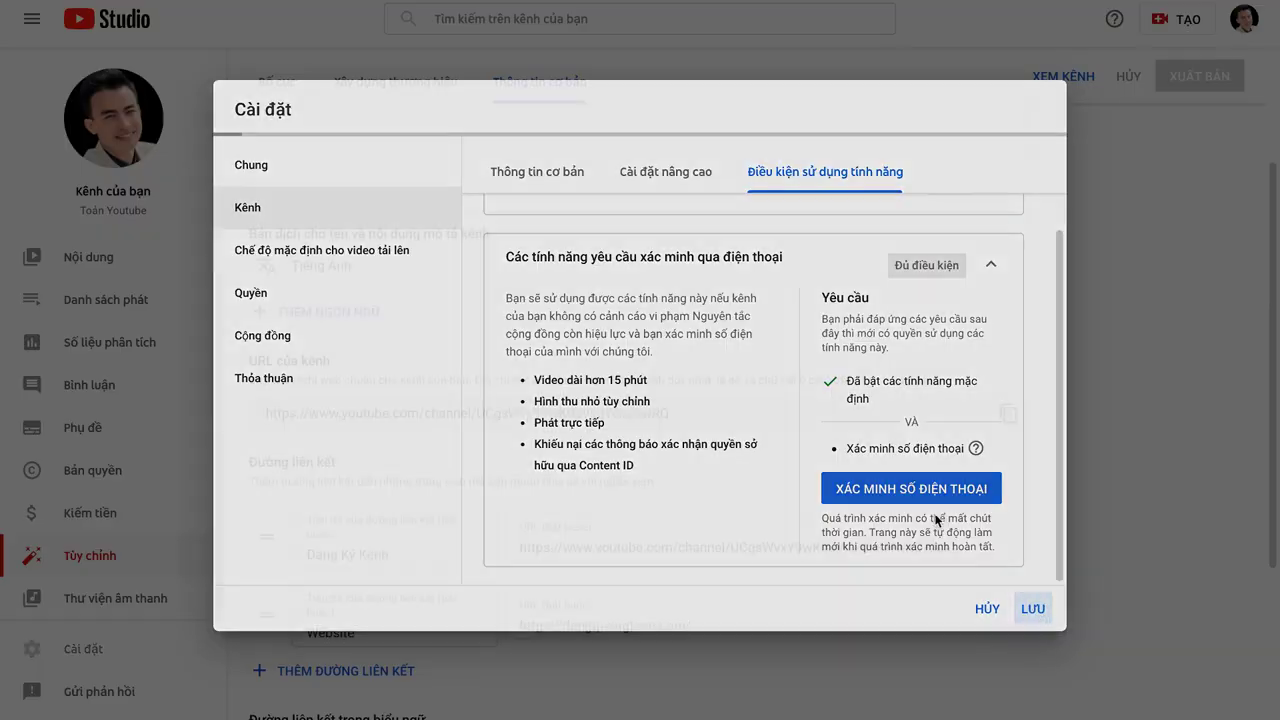
# Step: Open Settings > Chế độ mặc định cho video tải lên and place the cursor in the empty Mô tả field
pyautogui.scroll(1, 336, 481)
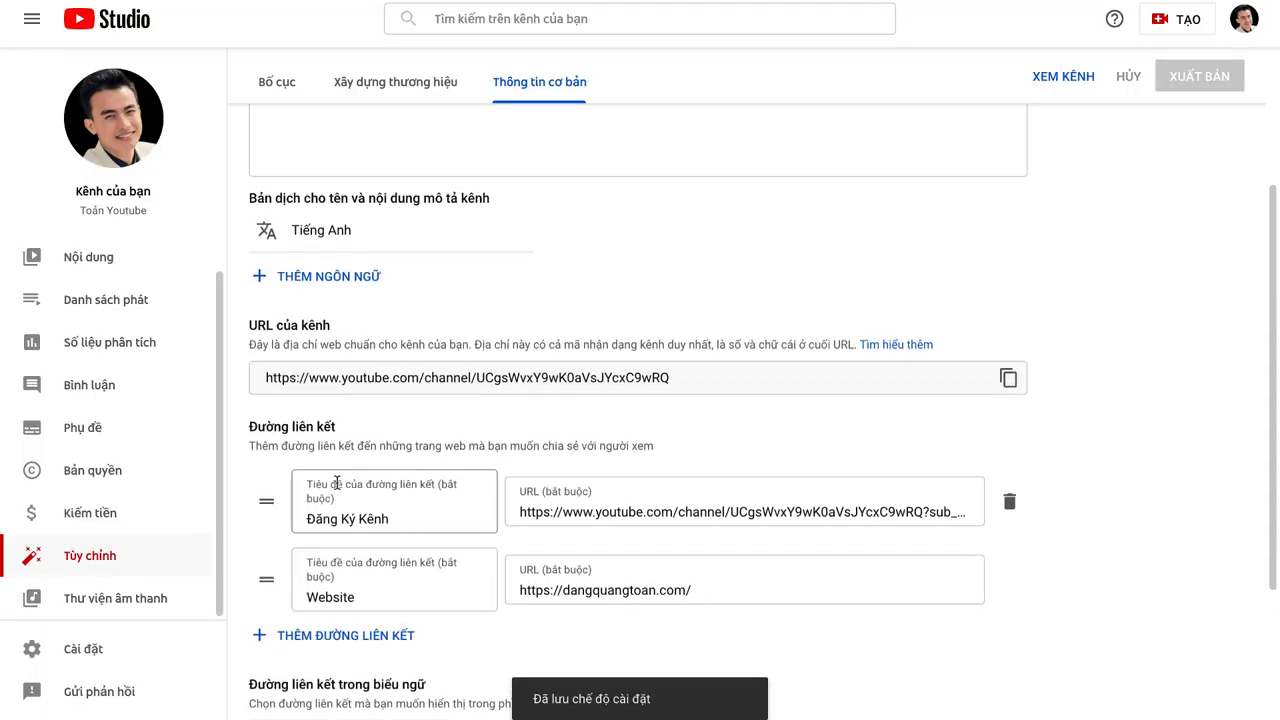
pyautogui.scroll(1, 376, 490)
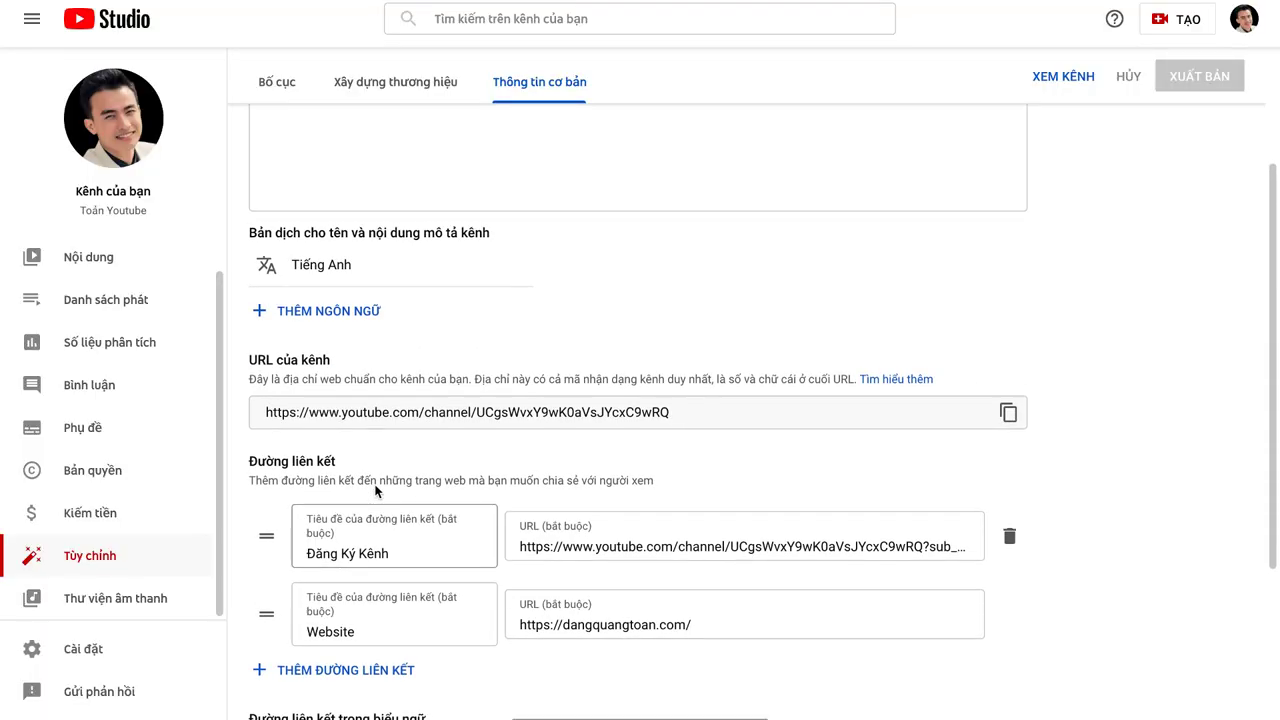
pyautogui.click(86, 652)
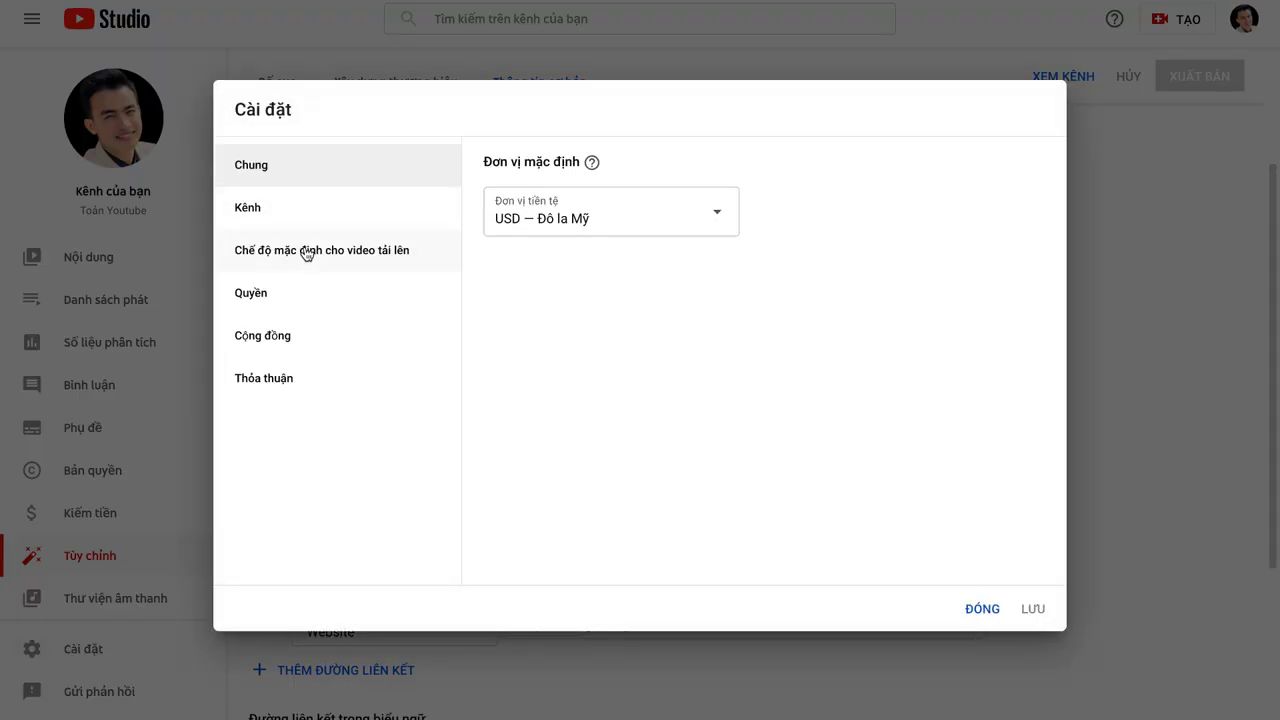
pyautogui.click(297, 257)
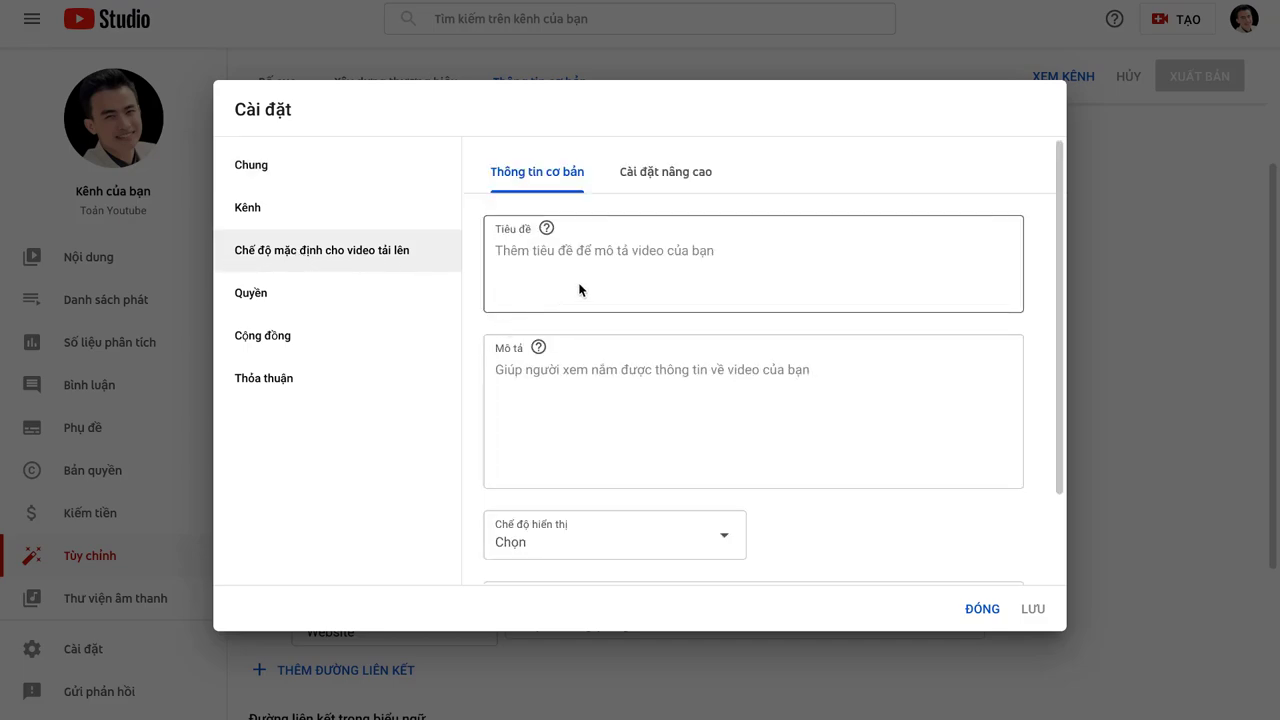
pyautogui.click(543, 378)
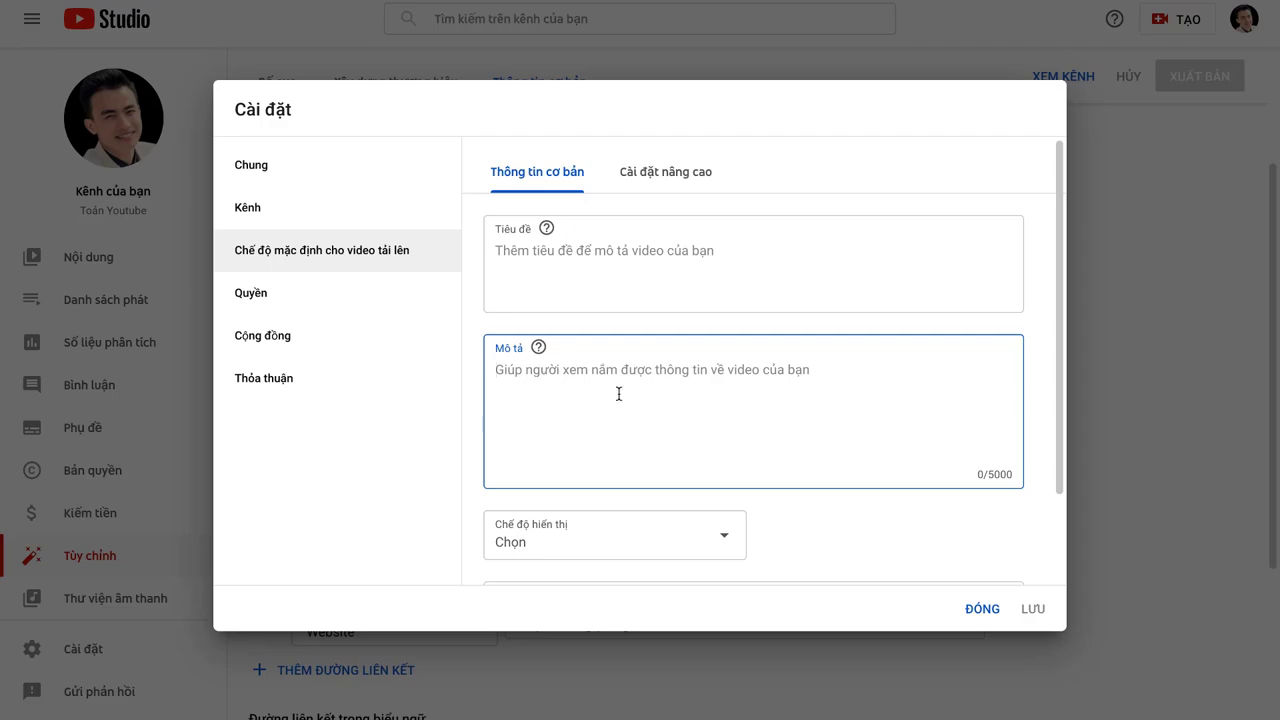
pyautogui.scroll(-1, 628, 435)
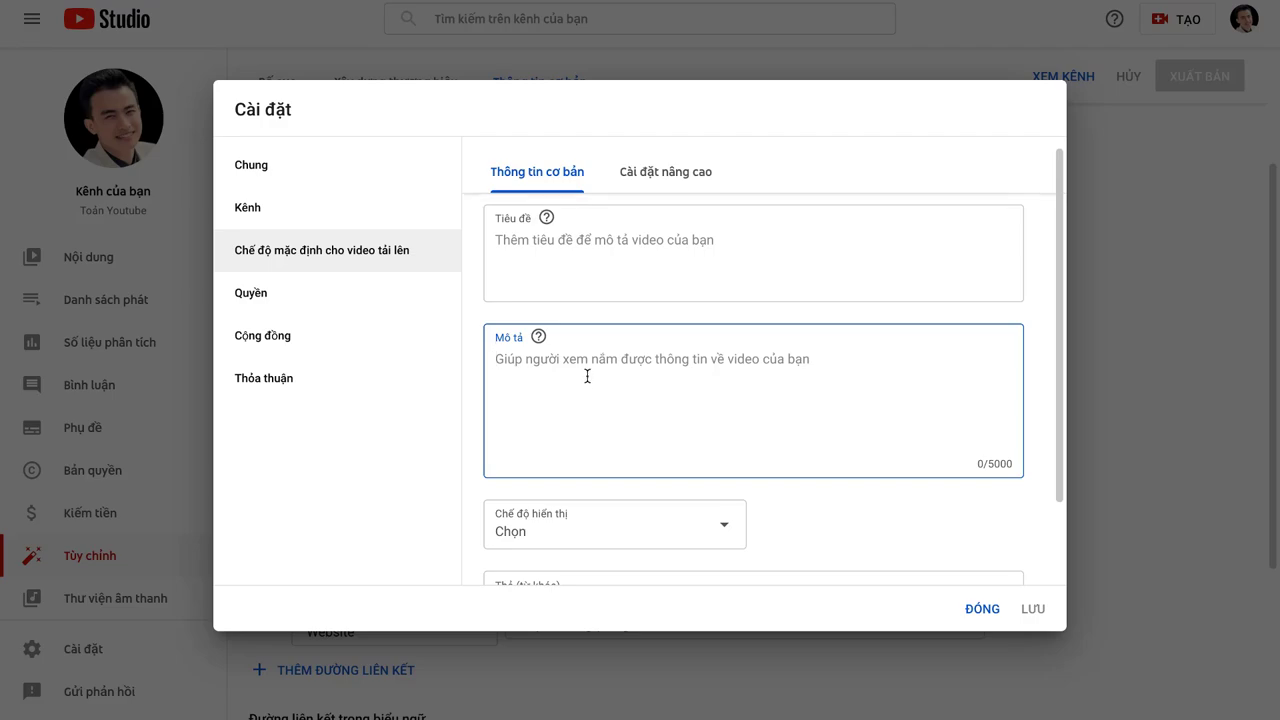
# Step: Type '- Thông tin liên hệ: ...........', '- MXH -.............' and '- Đăng ký kênh:' on separate lines
pyautogui.write('-')
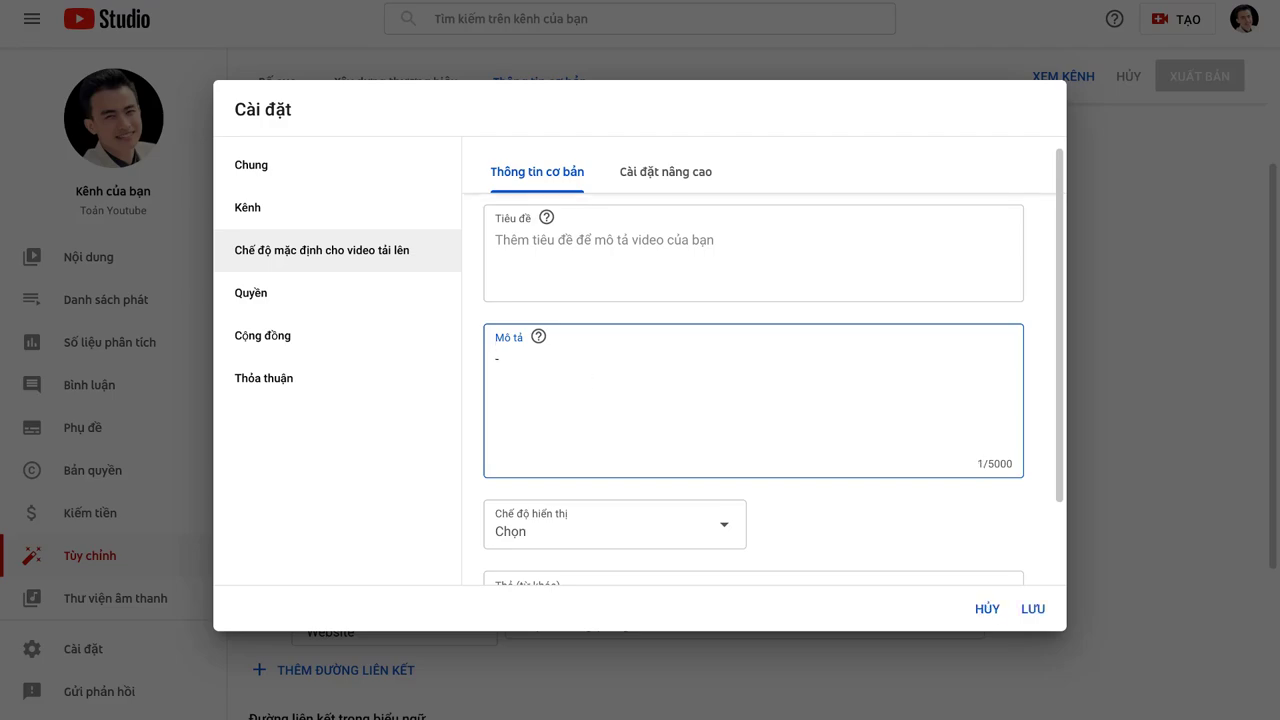
pyautogui.write(' Thông tin ')
pyautogui.write('liên hệ')
pyautogui.write(':  ')
pyautogui.write('...........')
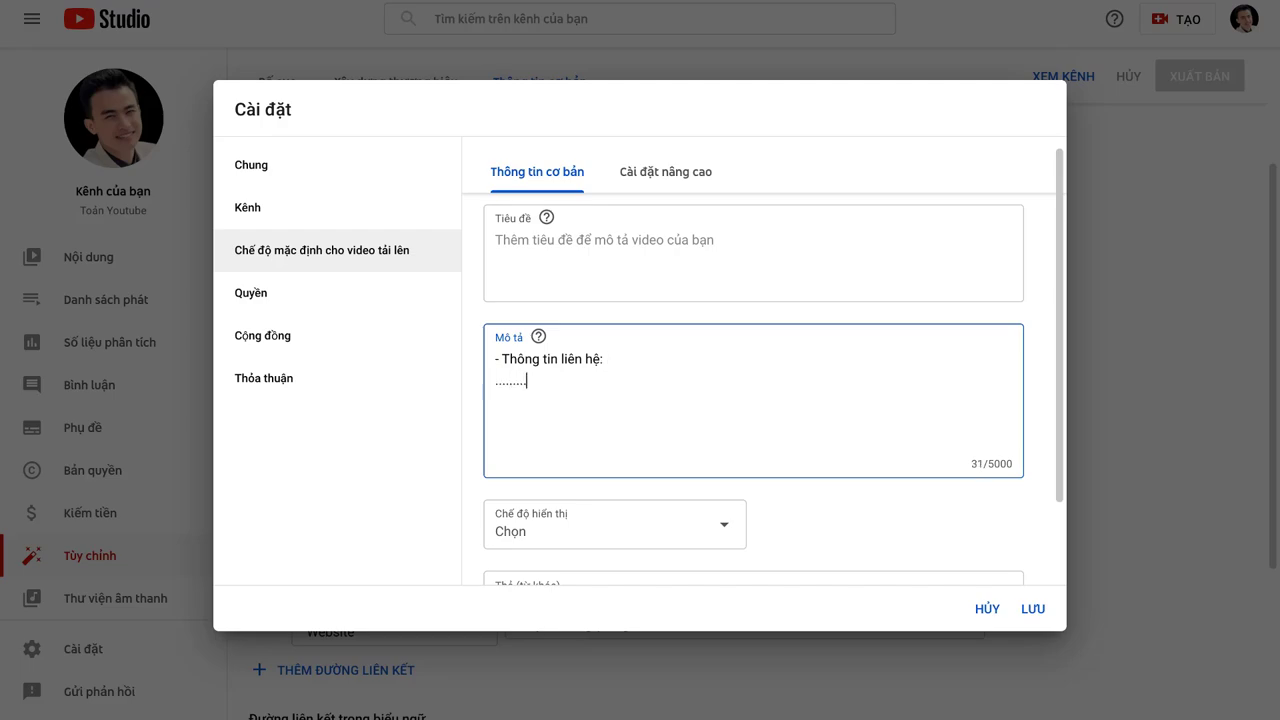
pyautogui.press('Return')
pyautogui.write('- ')
pyautogui.write('M')
pyautogui.write('XH')
pyautogui.write(' -')
pyautogui.write('.............')
pyautogui.press('Return')
pyautogui.write('-')
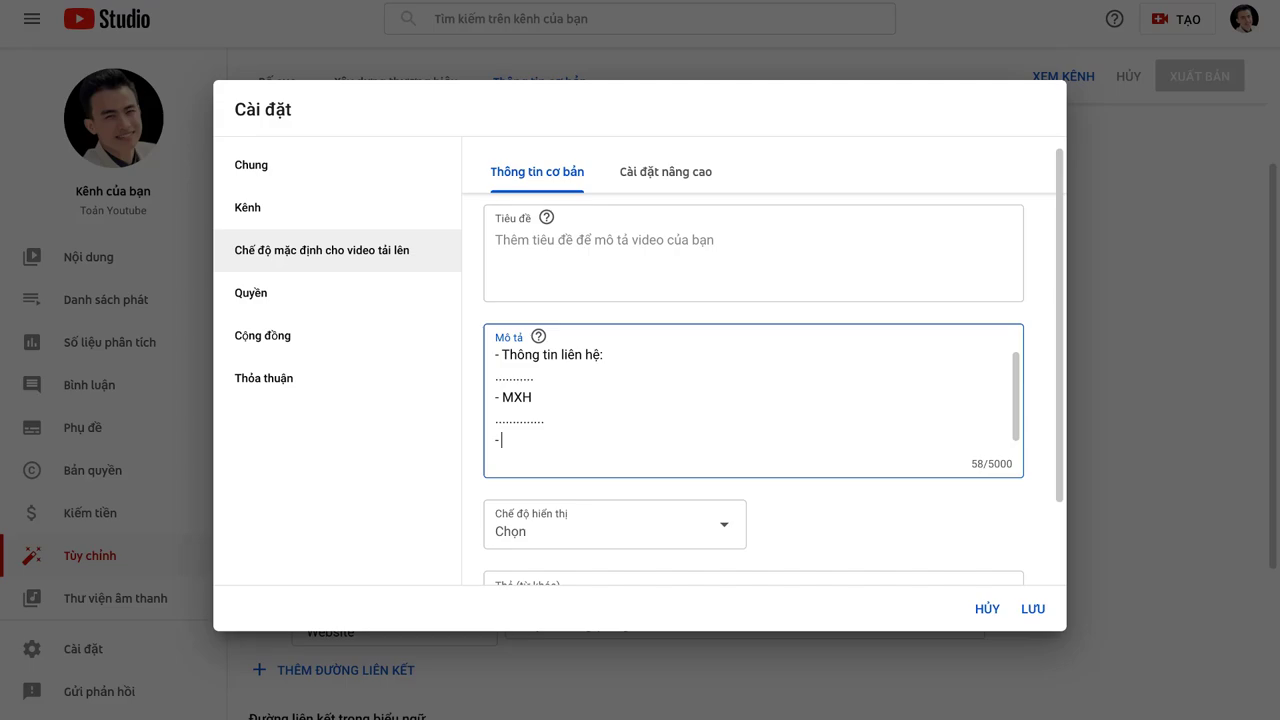
pyautogui.write(' Đăng ký kênh:')
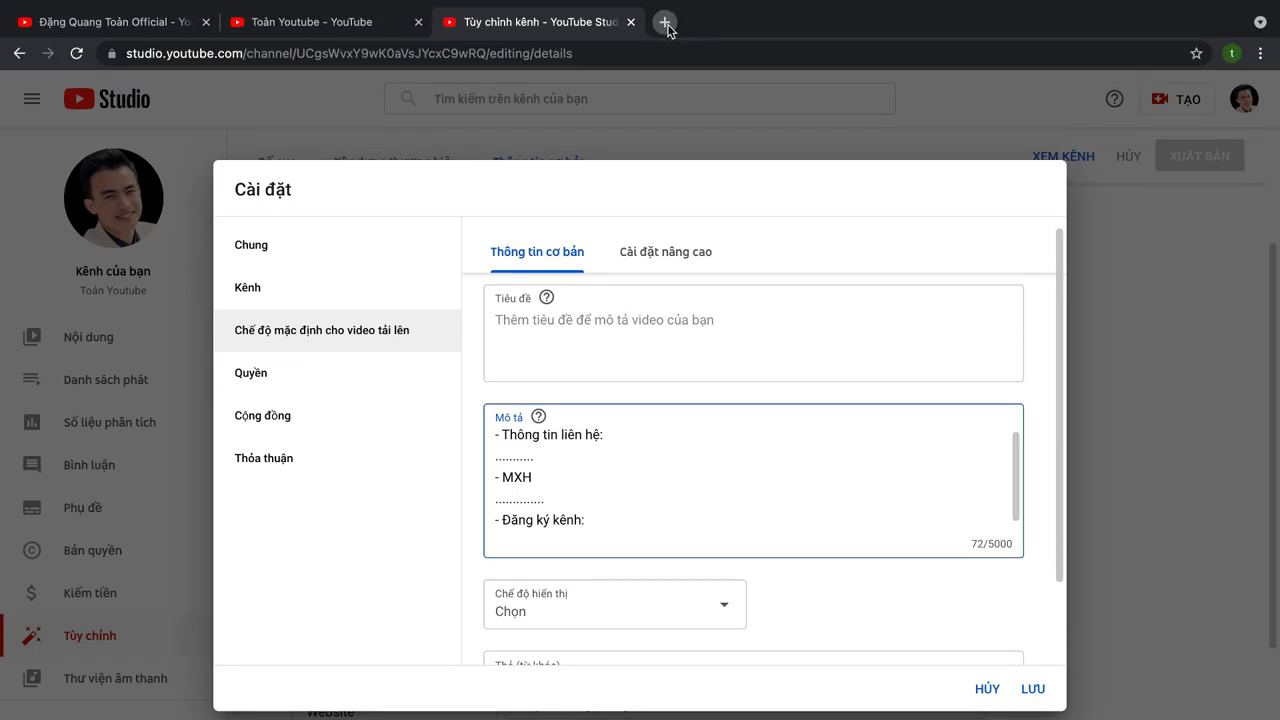
# Step: On the channel page, copy the link address of the banner's Đăng Ký Kênh link
pyautogui.click(665, 22)
pyautogui.hotkey('ctrl', '2')
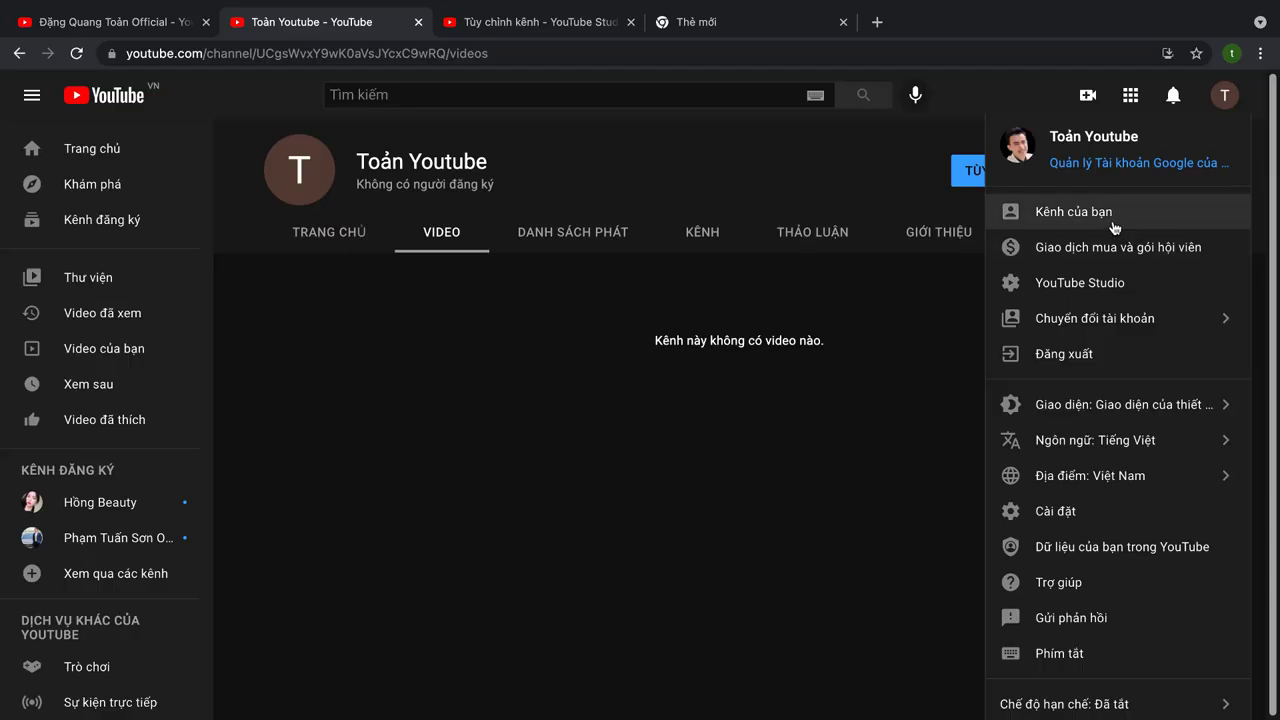
pyautogui.click(1114, 228)
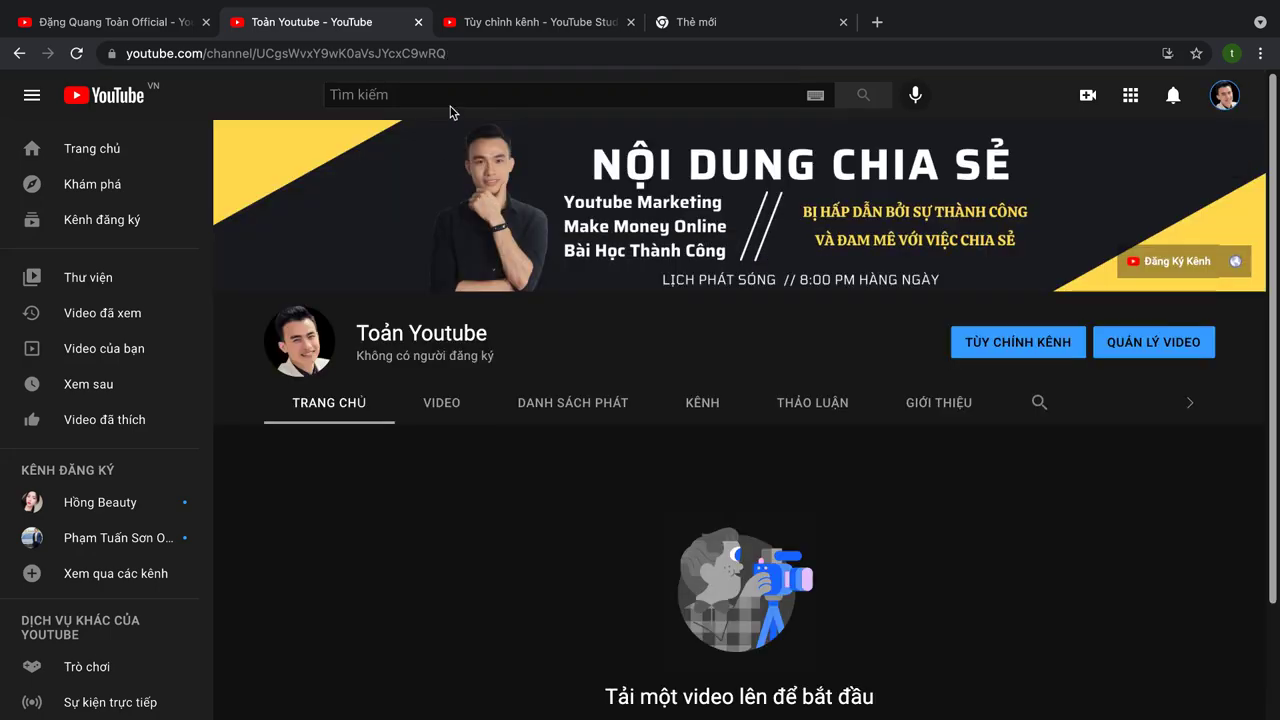
pyautogui.click(484, 54)
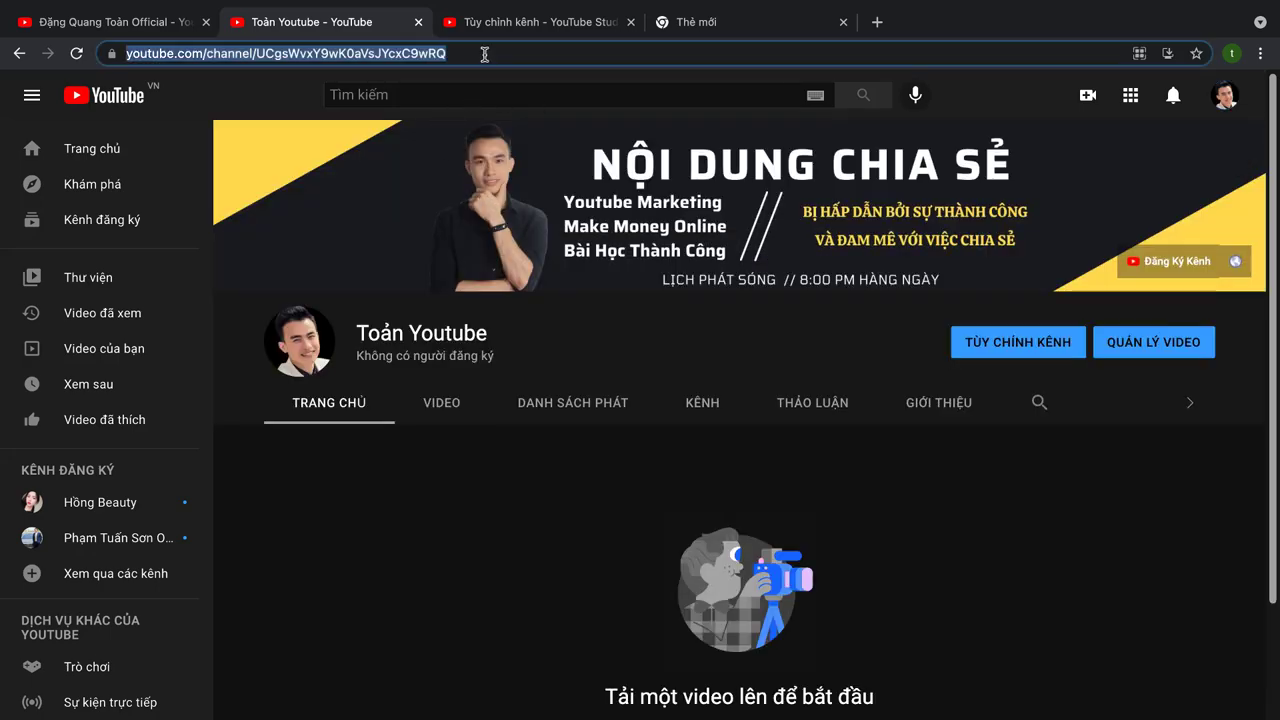
pyautogui.rightClick(1176, 265)
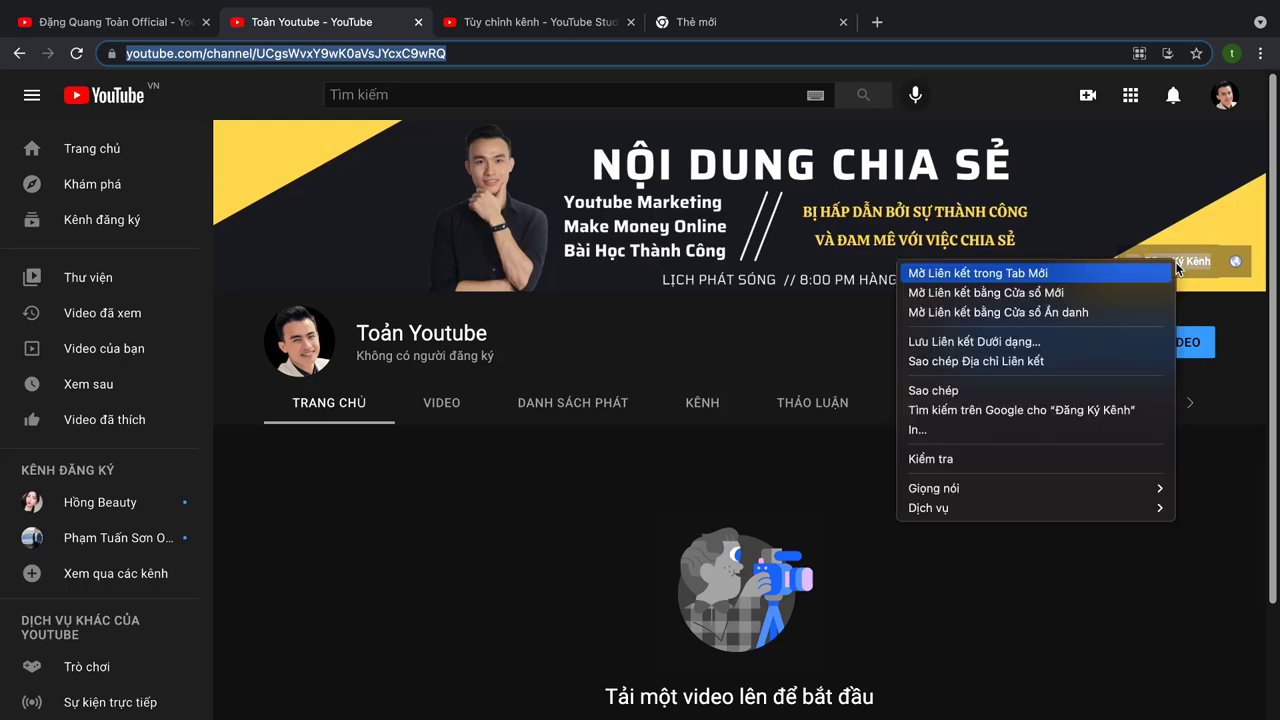
pyautogui.click(1188, 328)
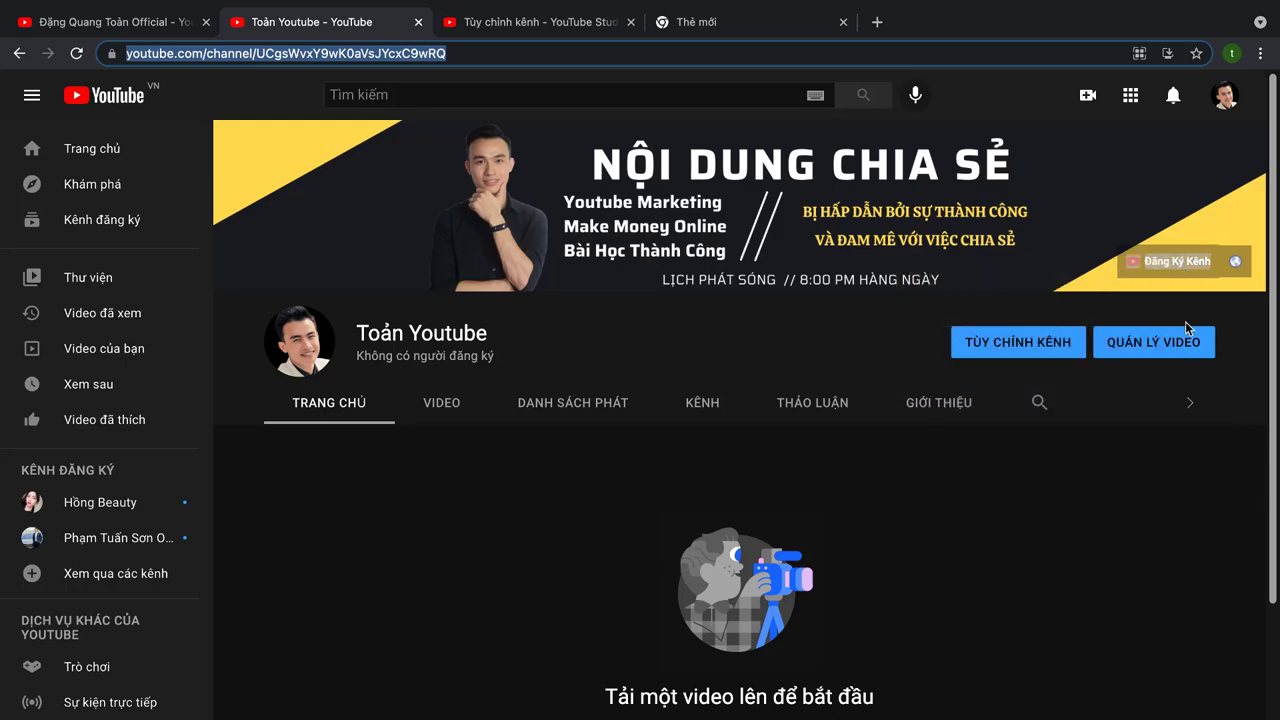
pyautogui.rightClick(1166, 266)
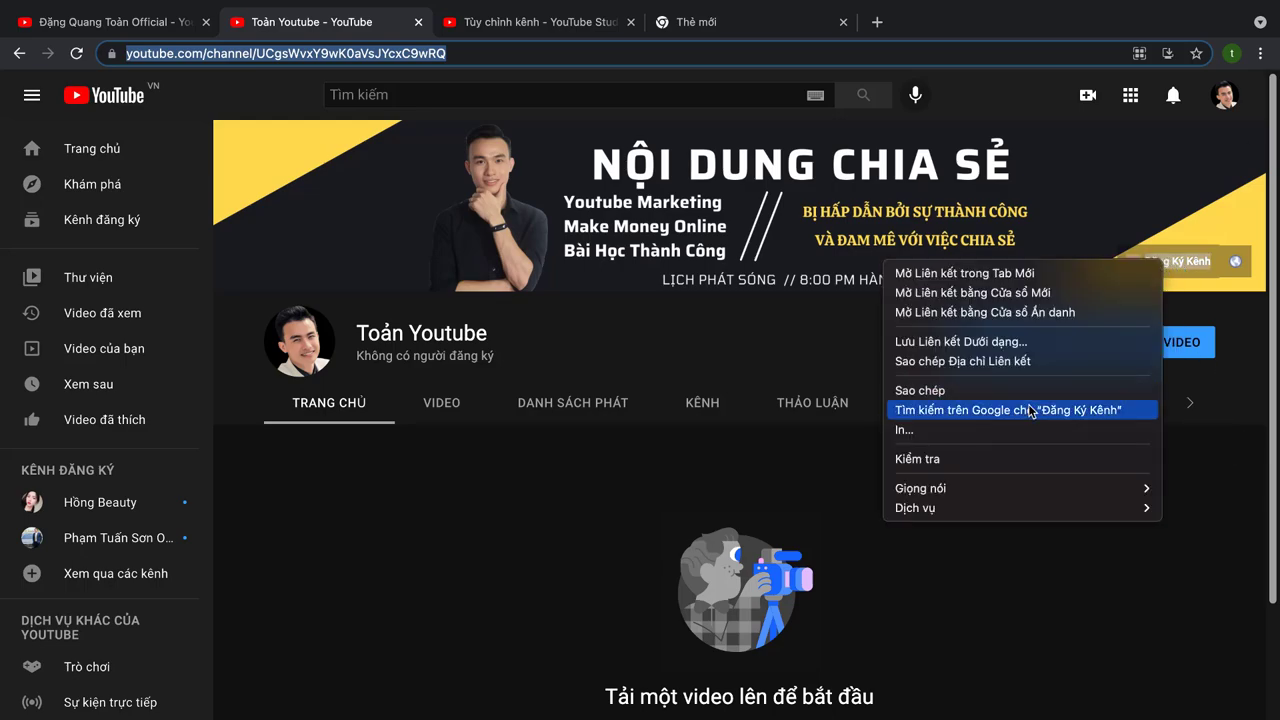
pyautogui.click(962, 361)
# Step: Paste the ?sub_confirmation=1 subscribe link under '- Đăng ký kênh:' in the description
pyautogui.hotkey('ctrl', 'Tab')
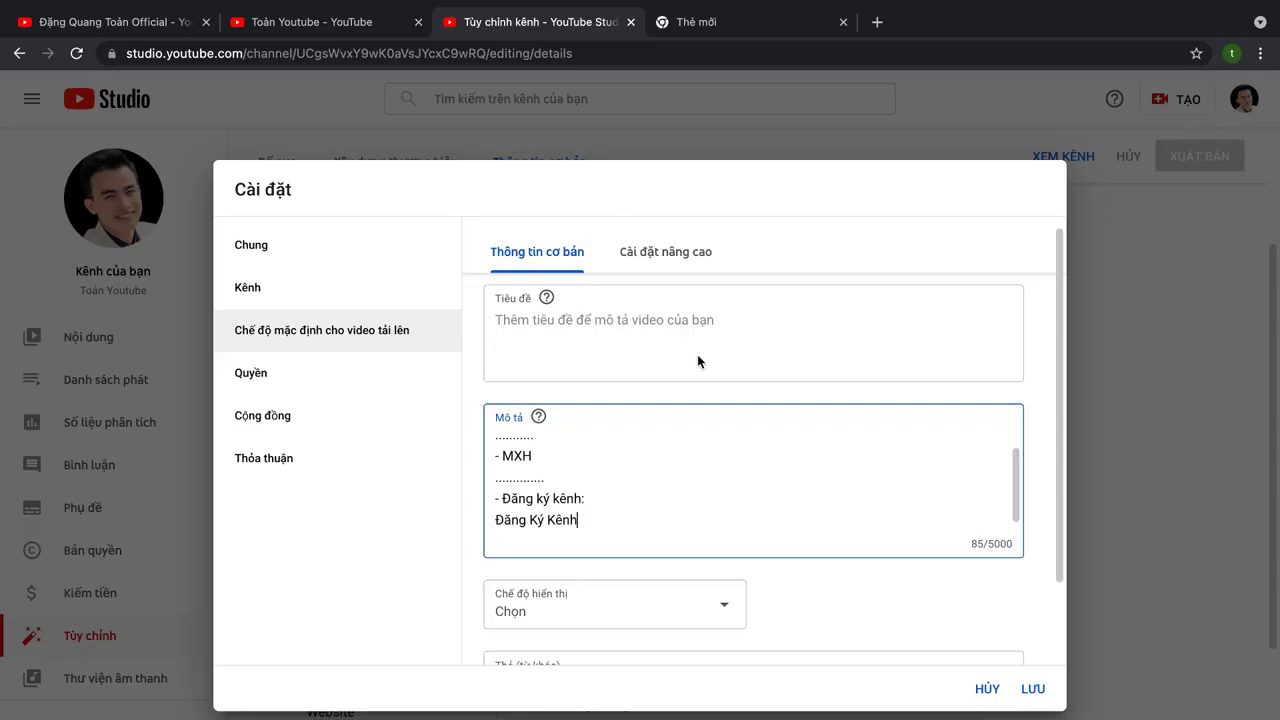
pyautogui.moveTo(582, 520); pyautogui.dragTo(457, 520)
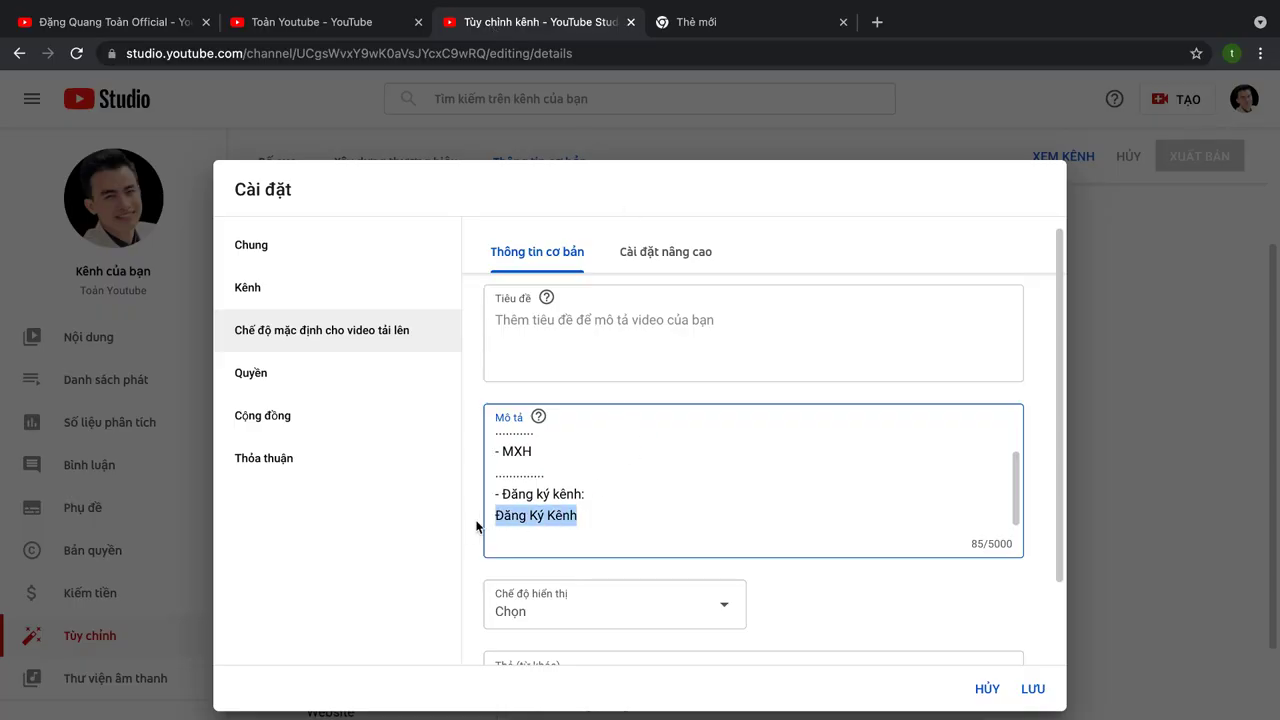
pyautogui.write('https://www.youtube.com/channel/UCgsWvxY9wK0aVsJYcxC9wRQ?sub_confirmation=1')
pyautogui.moveTo(634, 520); pyautogui.dragTo(486, 497)
pyautogui.hotkey('ctrl', 'c')
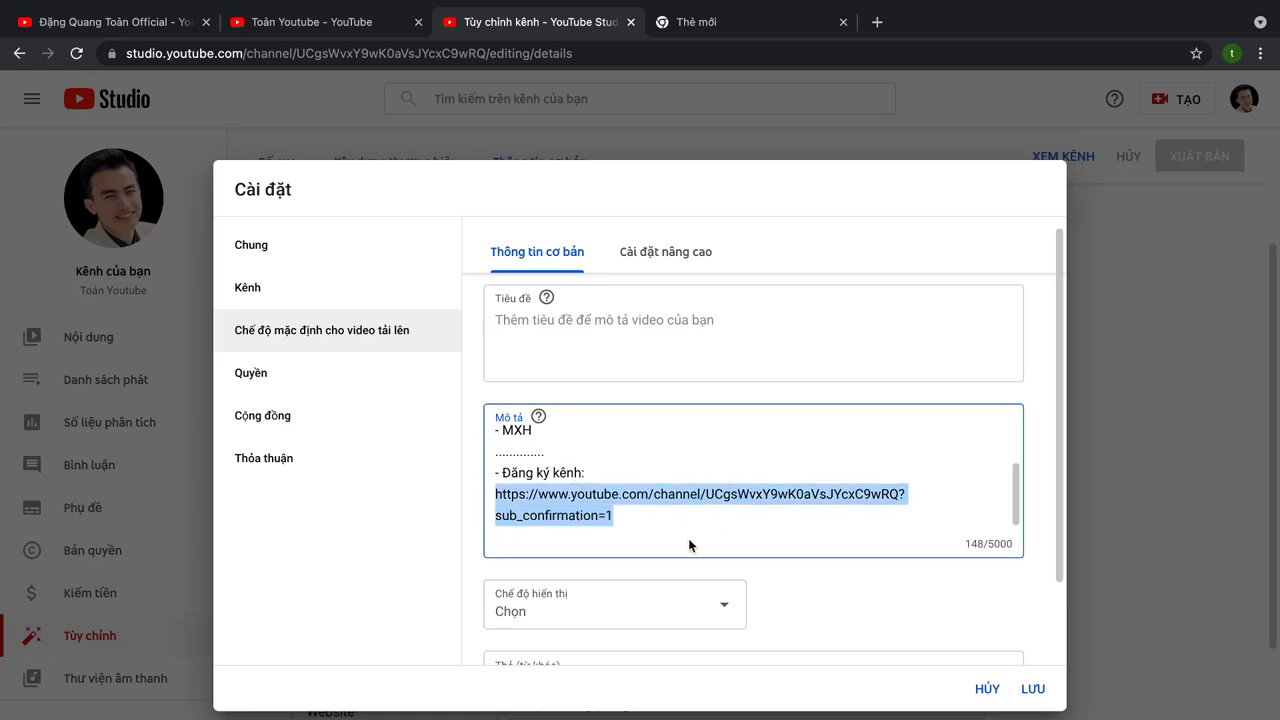
pyautogui.click(762, 25)
pyautogui.write('bit')
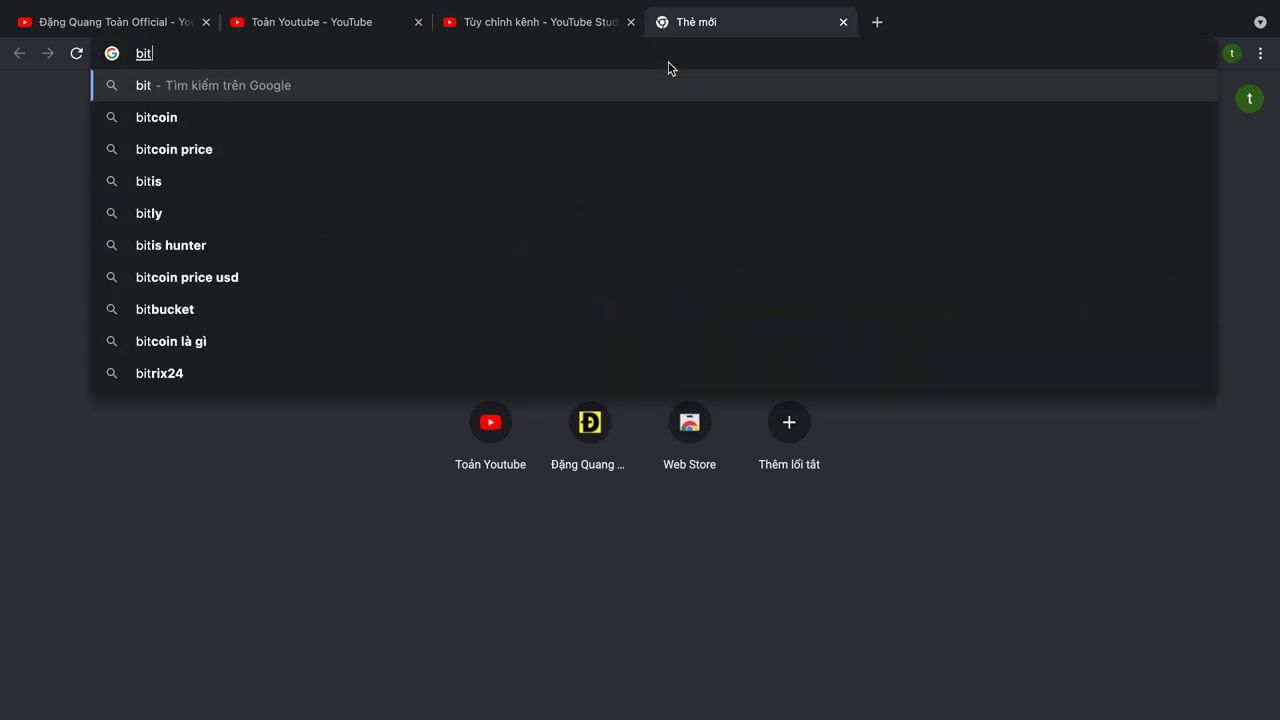
pyautogui.write('.ly')
pyautogui.press('Return')
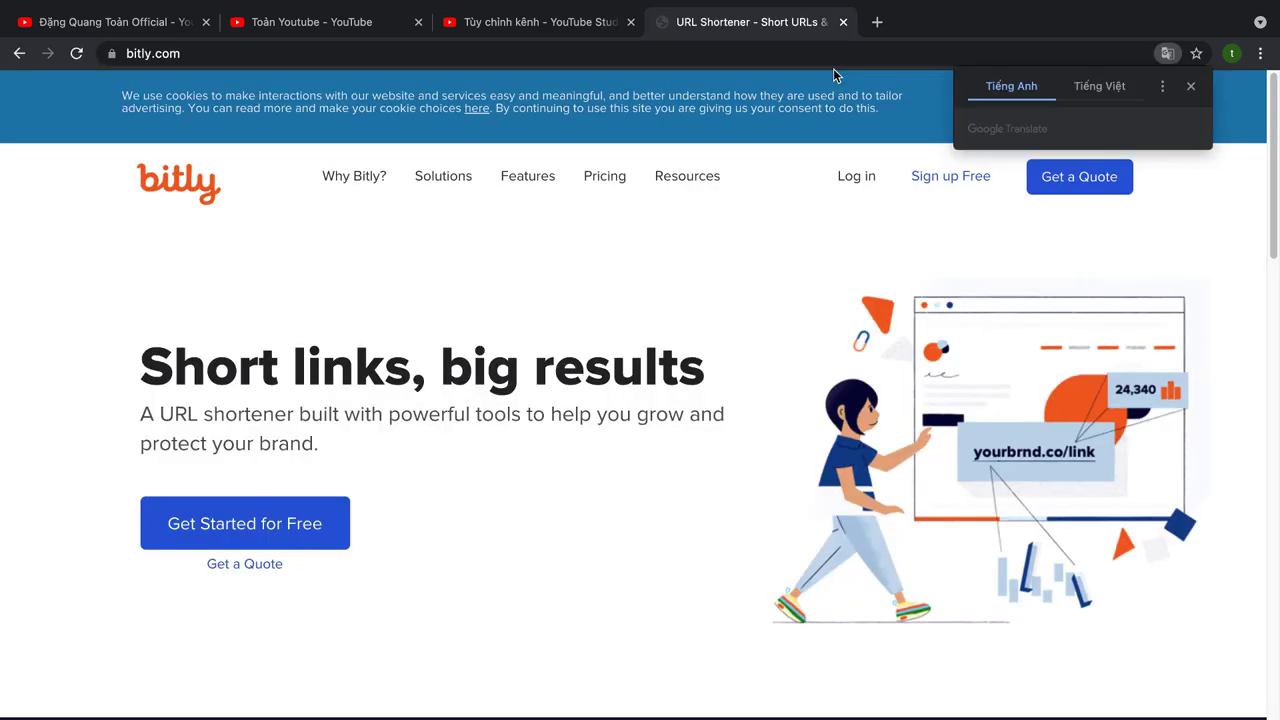
pyautogui.scroll(-3, 503, 503)
pyautogui.click(503, 503)
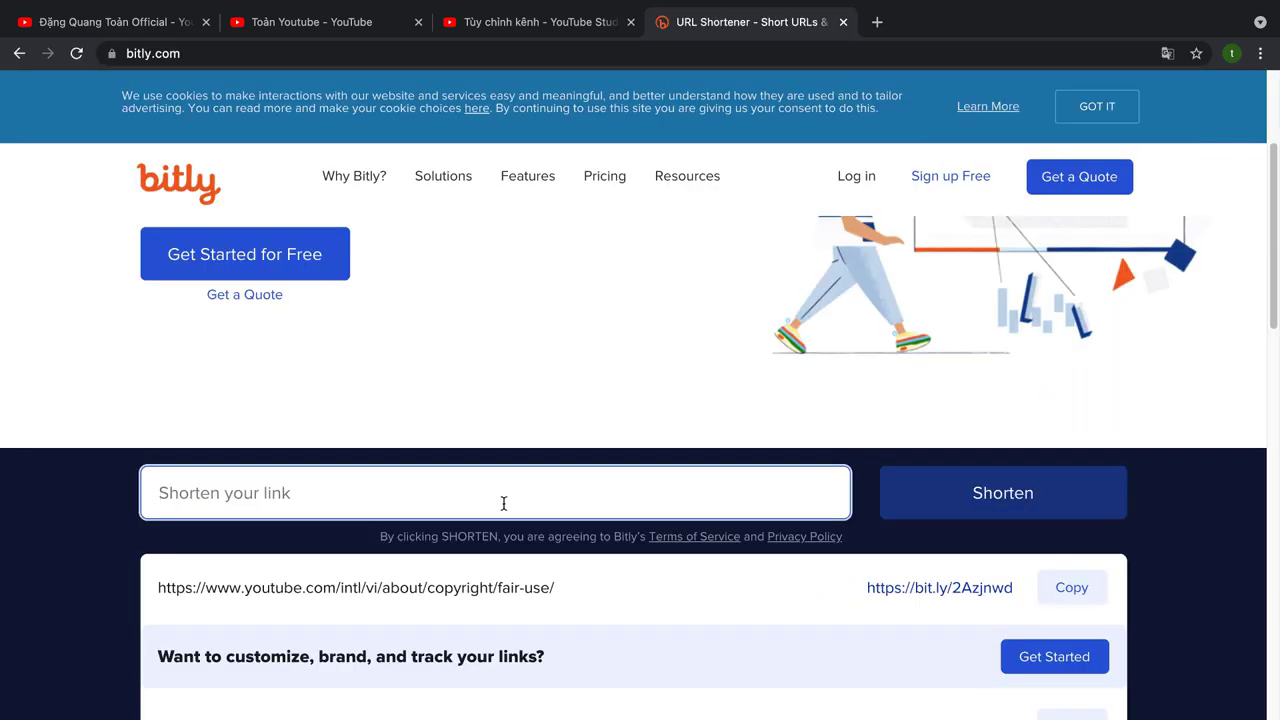
pyautogui.hotkey('ctrl', 'v')
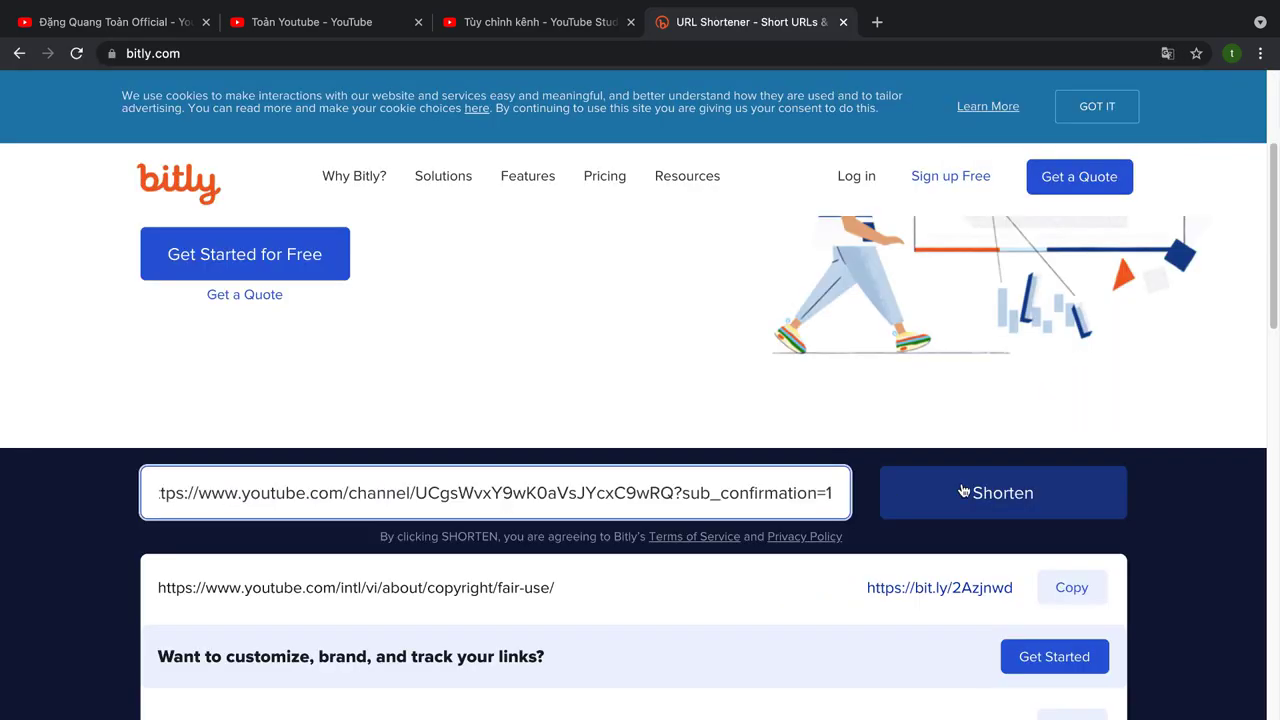
pyautogui.click(963, 491)
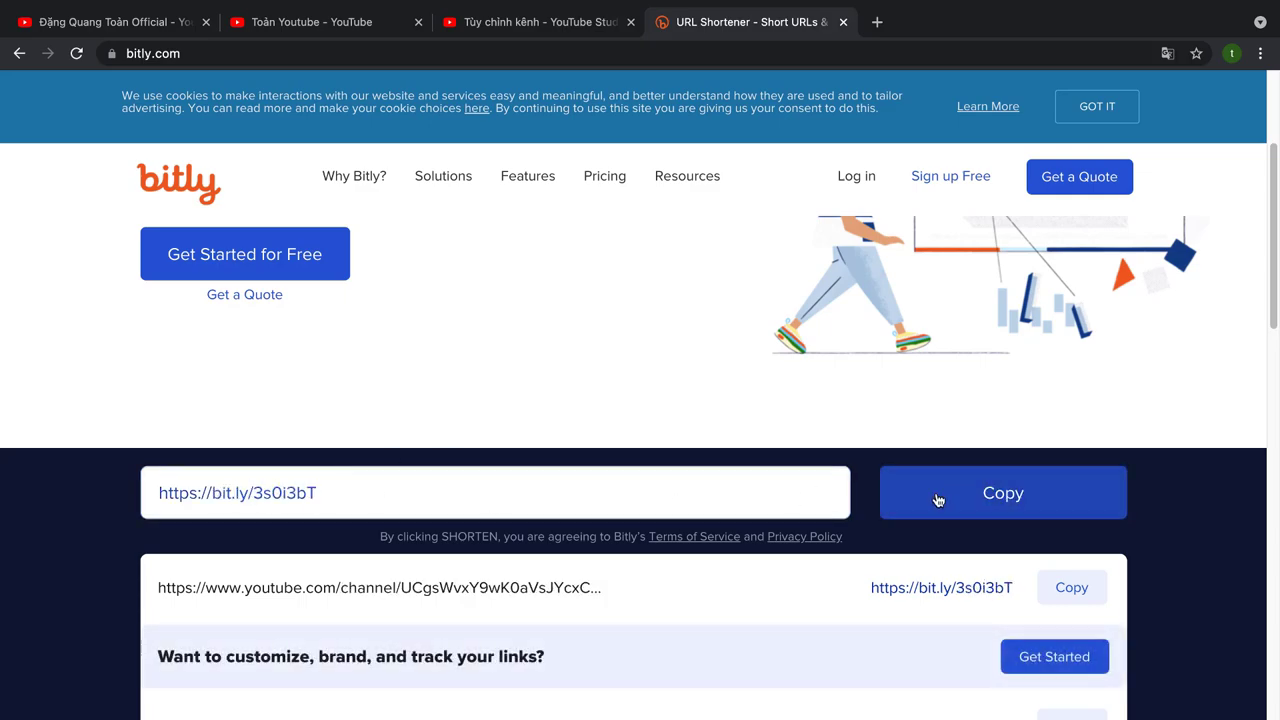
pyautogui.click(985, 500)
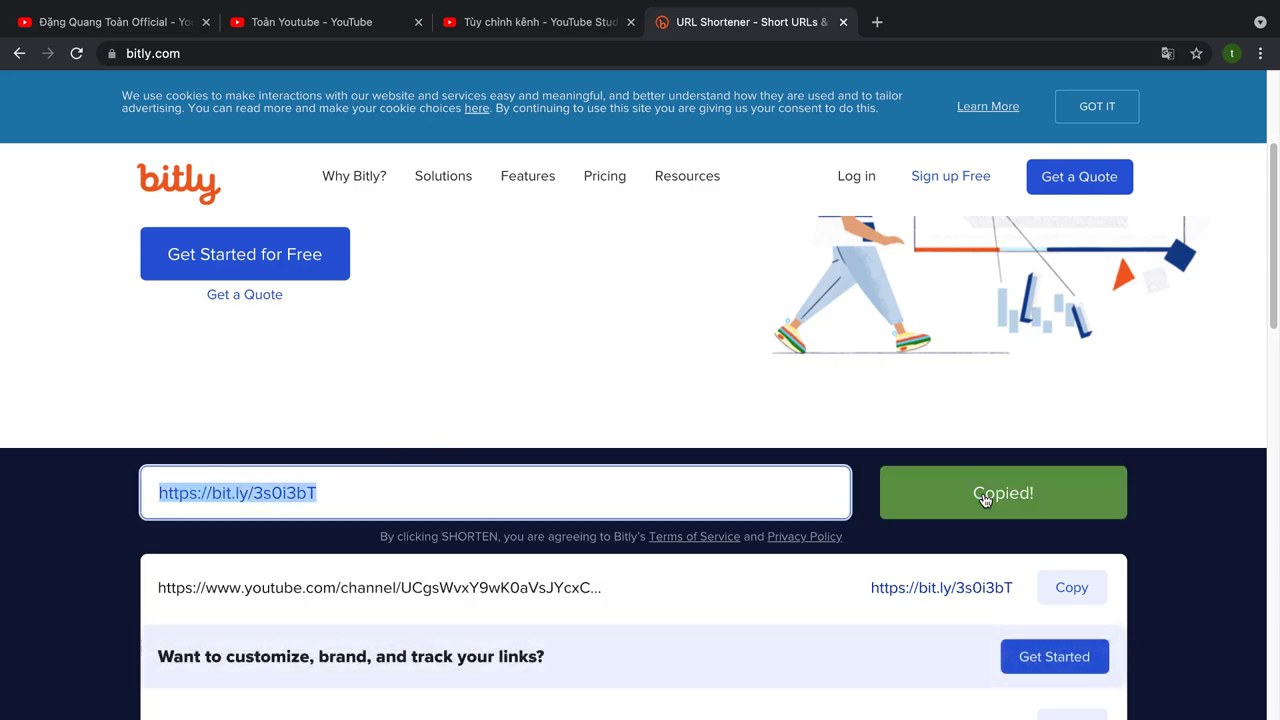
pyautogui.click(548, 24)
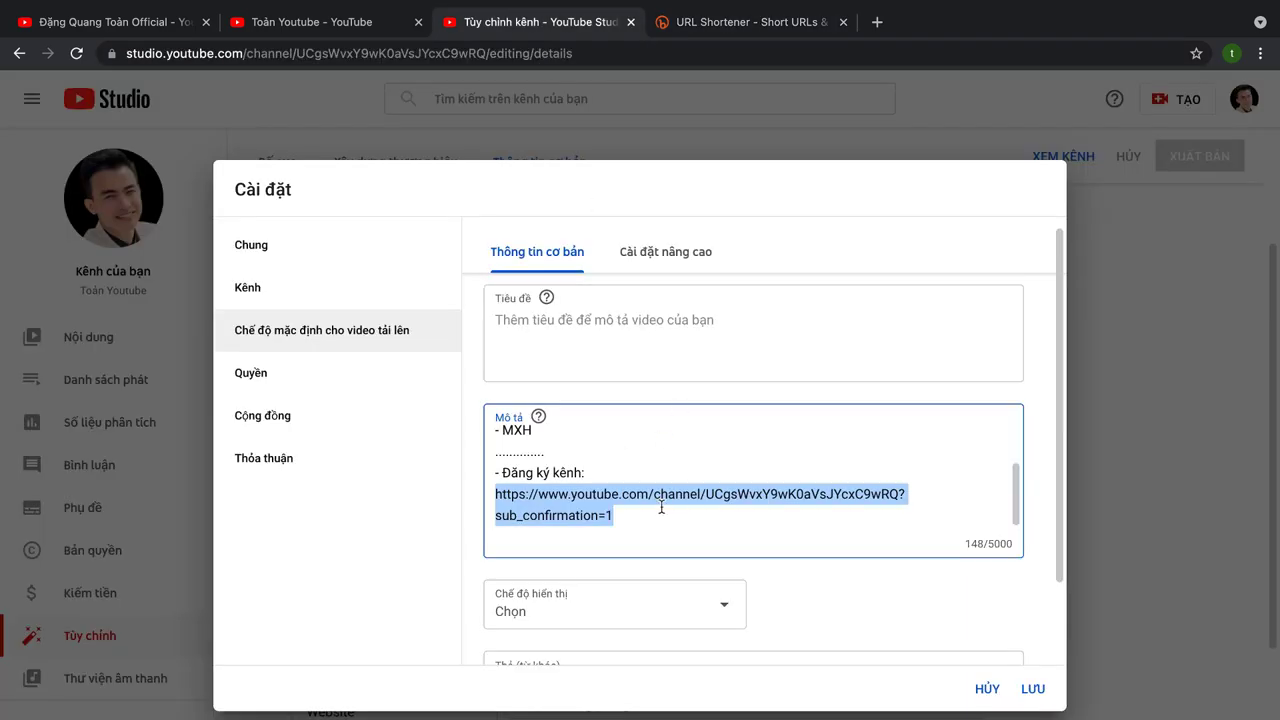
pyautogui.hotkey('ctrl', 'v')
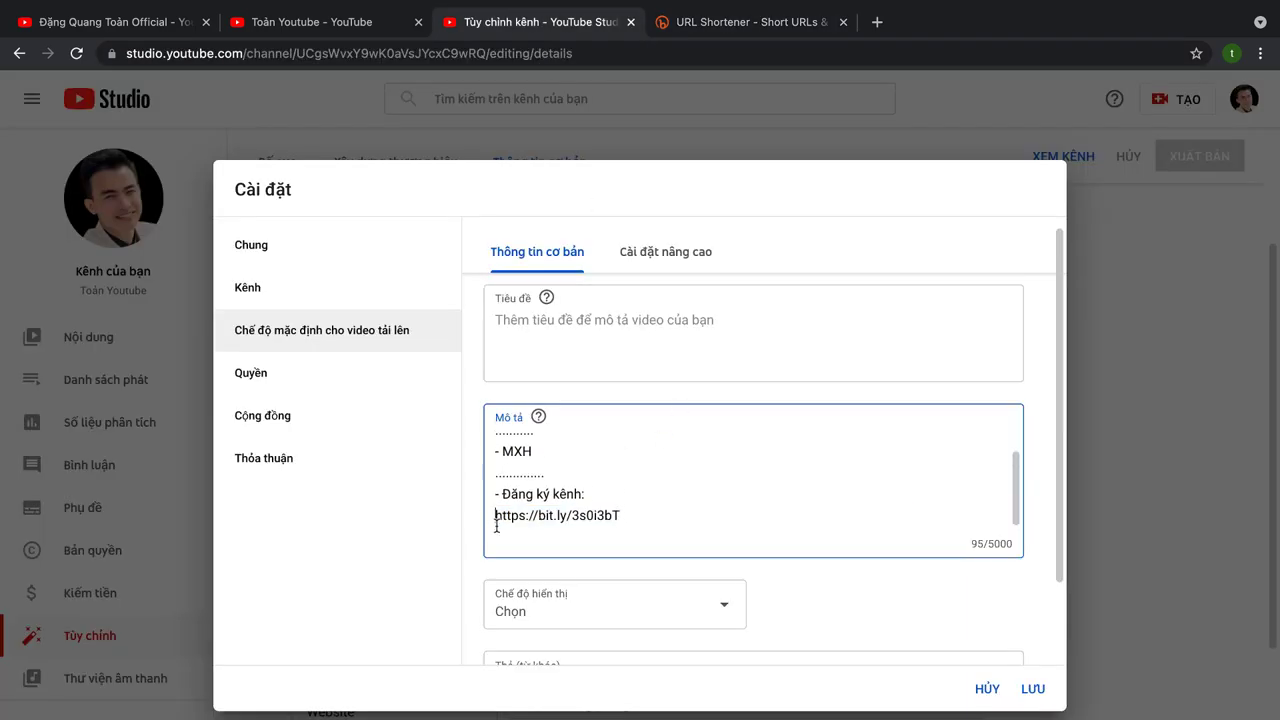
pyautogui.click(496, 515)
pyautogui.press('BackSpace')
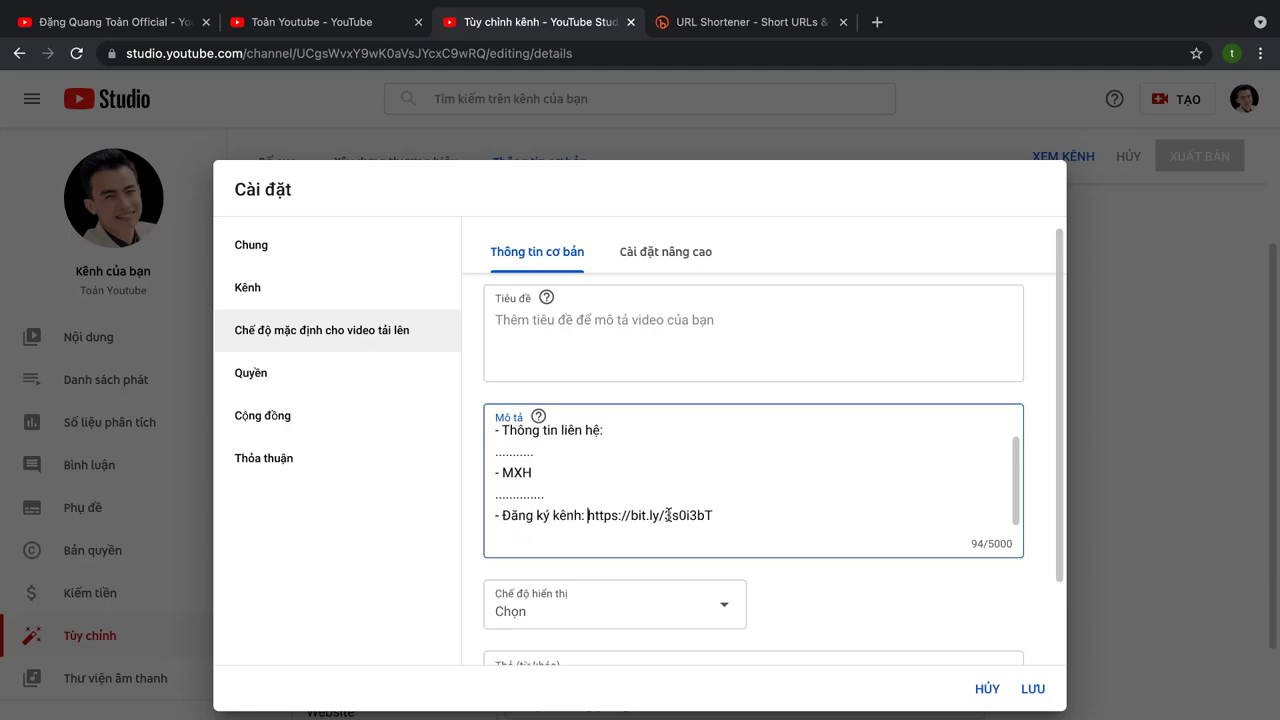
pyautogui.click(761, 527)
# Step: Add the heading 'Những chủ đề mà bạn chia sẻ :' followed by two '......' lines
pyautogui.press('Return')
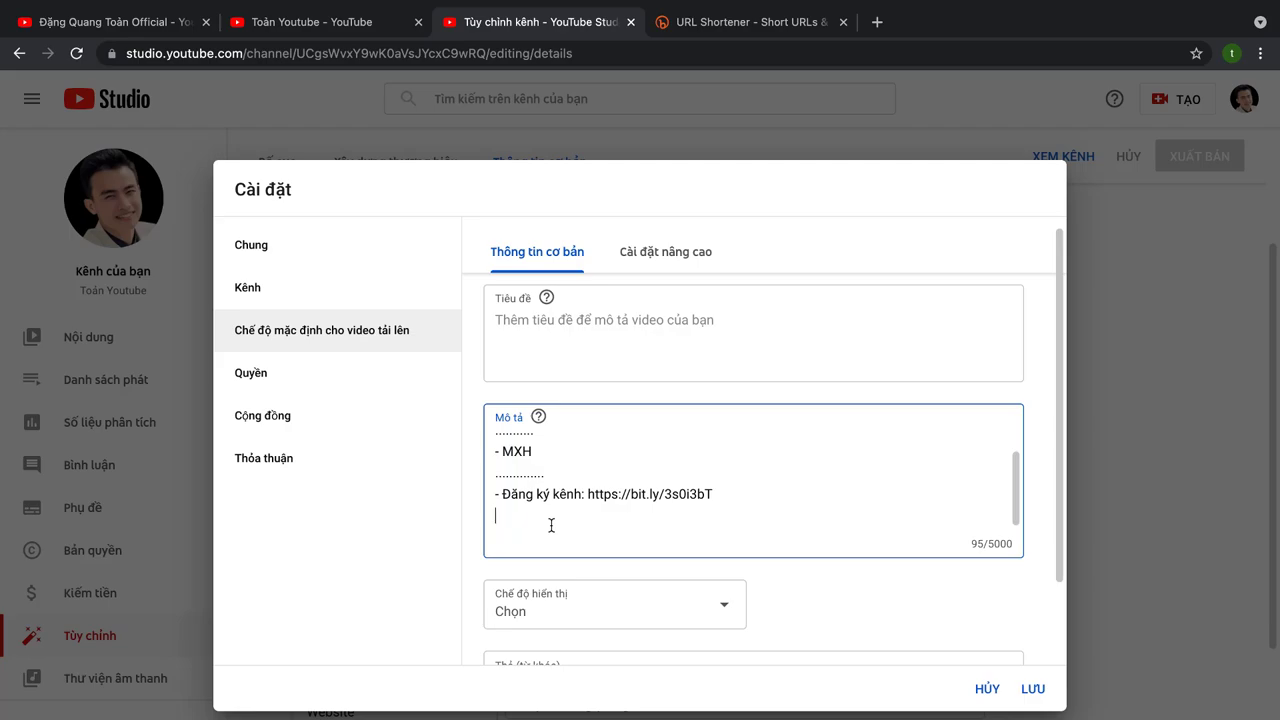
pyautogui.write('Danh sách phát')
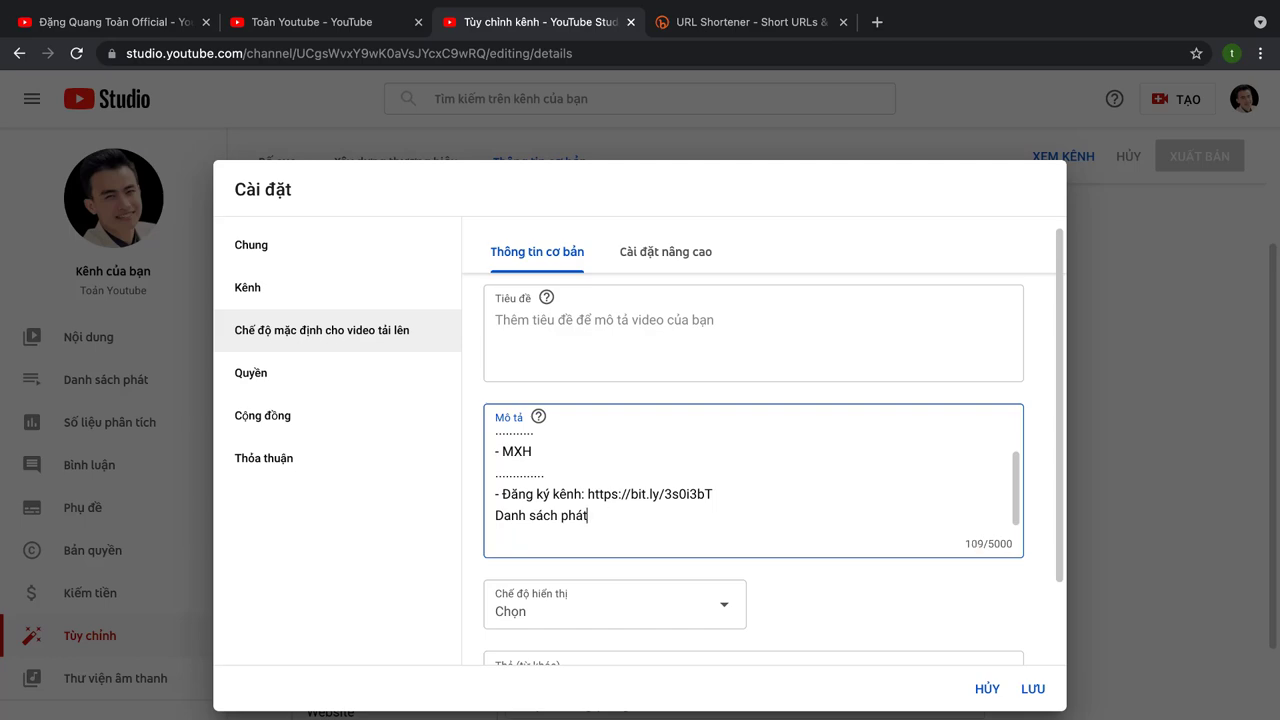
pyautogui.press('BackSpace')
pyautogui.press('BackSpace')
pyautogui.press('BackSpace')
pyautogui.press('BackSpace')
pyautogui.press('BackSpace')
pyautogui.press('BackSpace')
pyautogui.press('BackSpace')
pyautogui.press('BackSpace')
pyautogui.press('BackSpace')
pyautogui.press('BackSpace')
pyautogui.press('BackSpace')
pyautogui.press('BackSpace')
pyautogui.press('BackSpace')
pyautogui.press('BackSpace')
pyautogui.write('Những chủ đề')
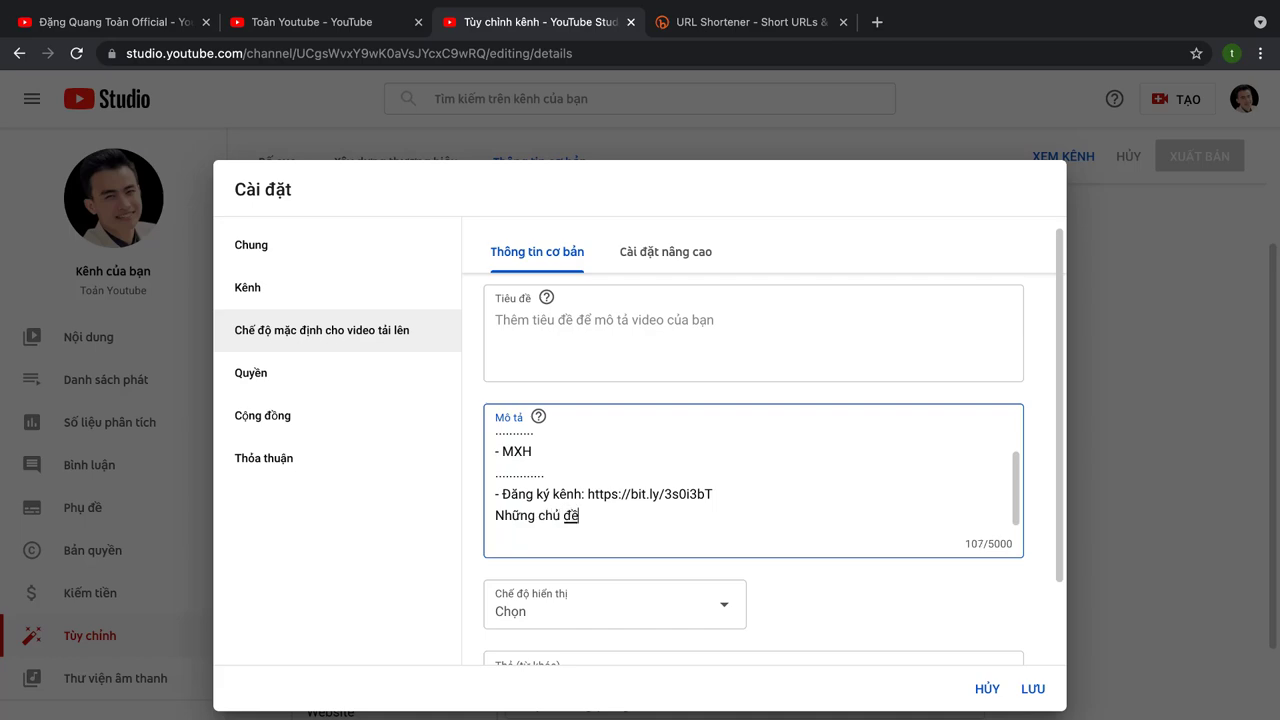
pyautogui.write(' mà bạn chiasẻ')
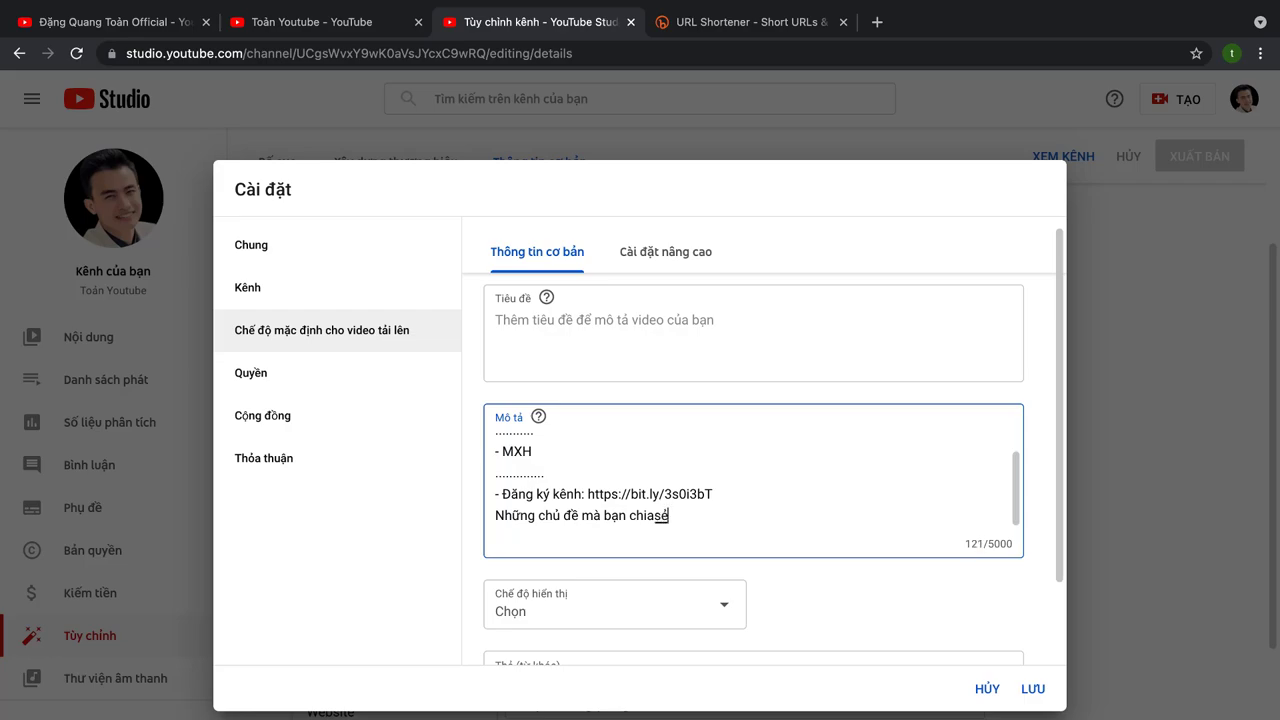
pyautogui.press('BackSpace')
pyautogui.press('BackSpace')
pyautogui.press('BackSpace')
pyautogui.write('a sẻ :')
pyautogui.press('Return')
pyautogui.press('Return')
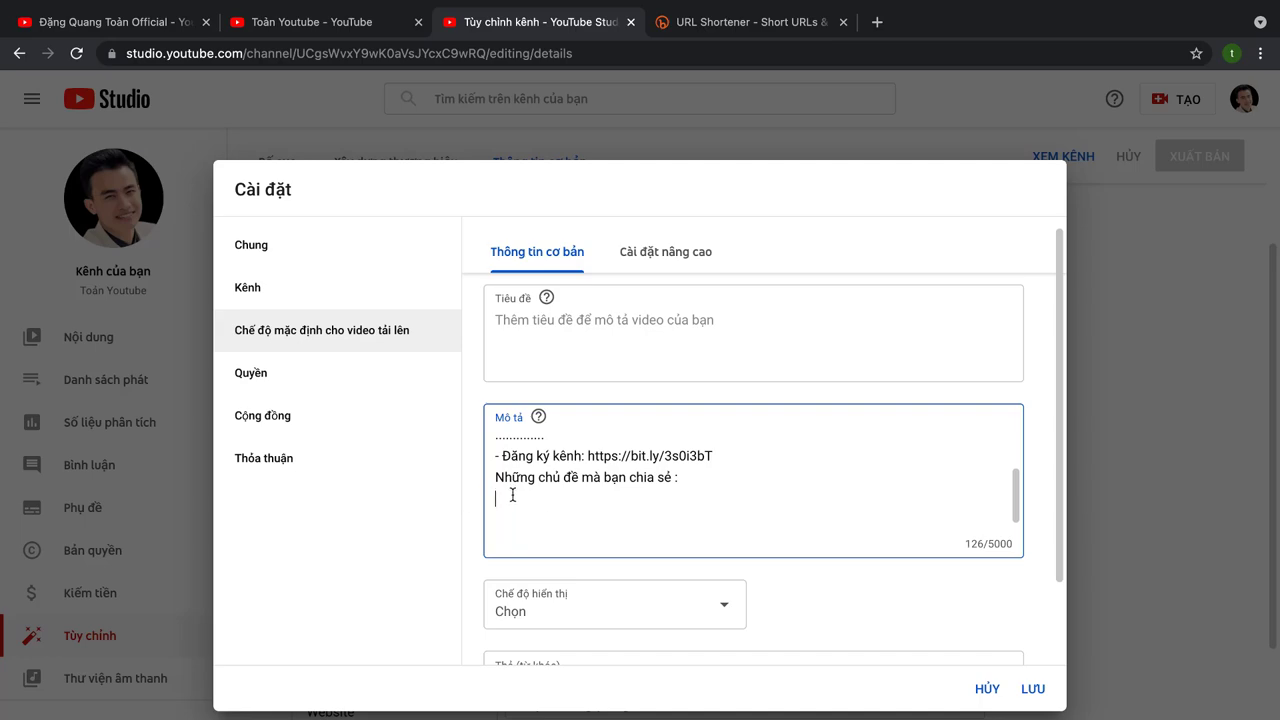
pyautogui.write('......')
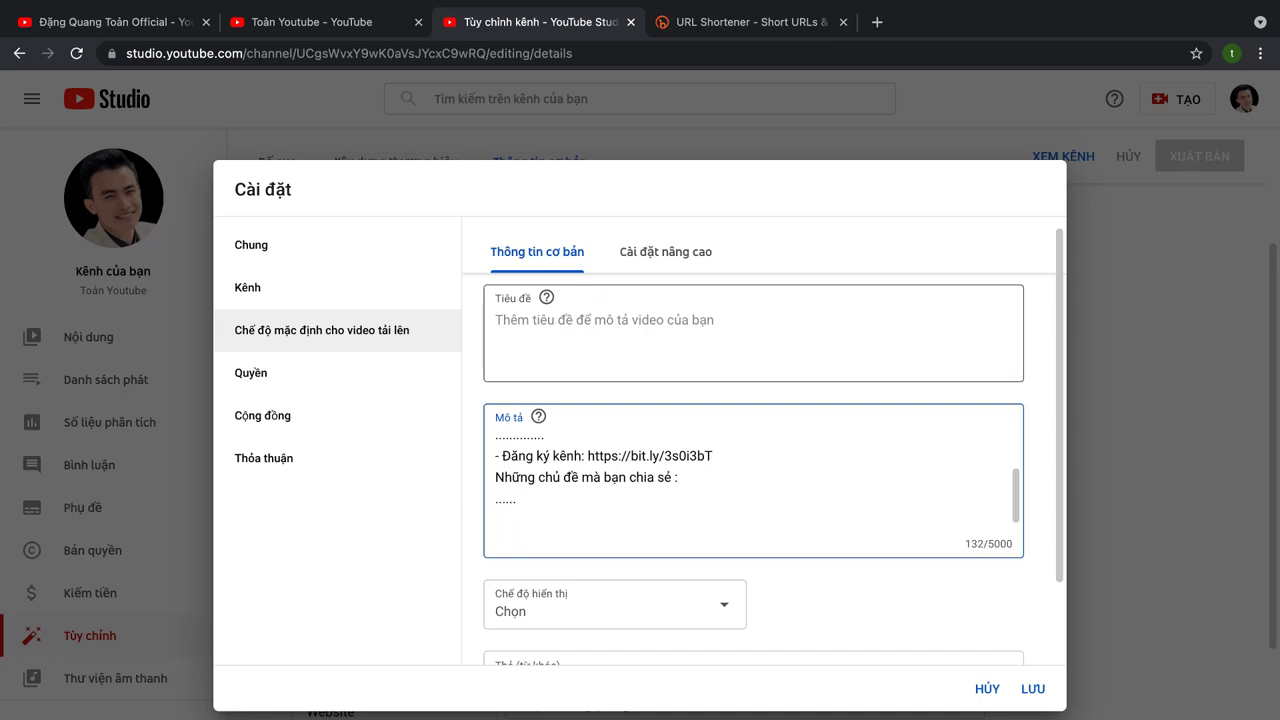
pyautogui.press('Return')
pyautogui.write('......')
pyautogui.scroll(-1, 603, 514)
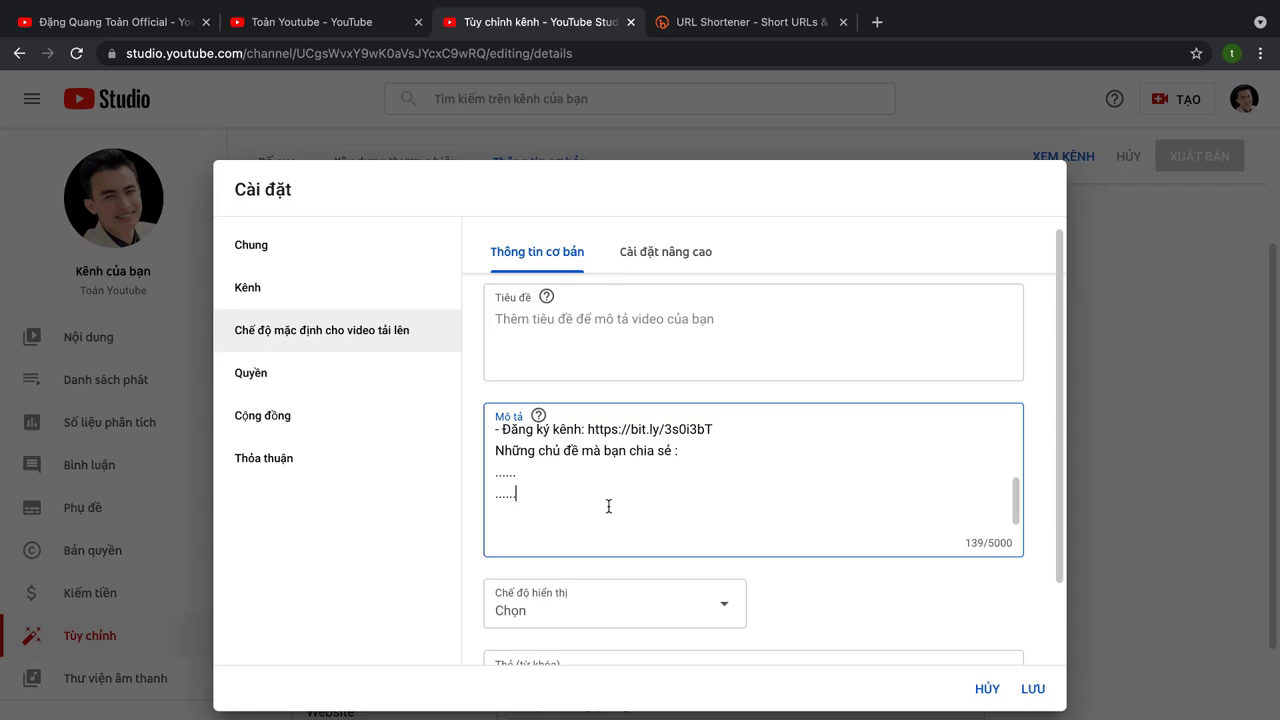
pyautogui.scroll(2, 608, 506)
pyautogui.click(551, 480)
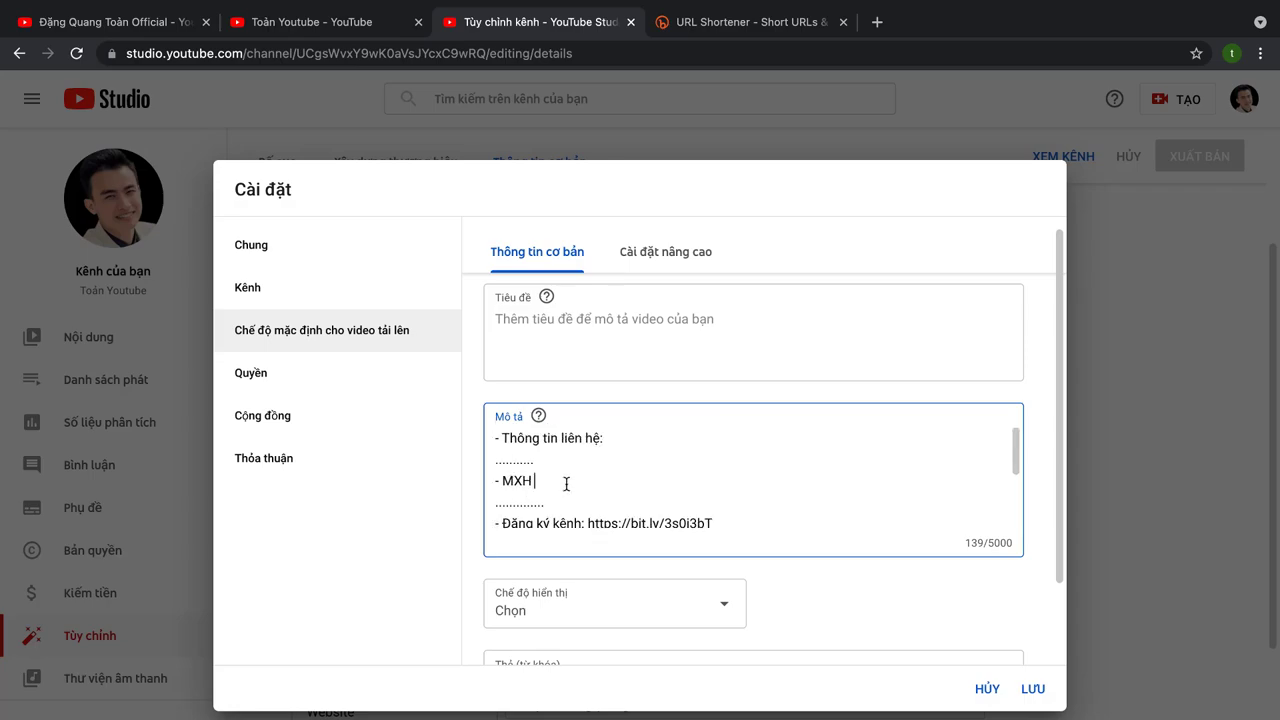
pyautogui.scroll(-1, 567, 483)
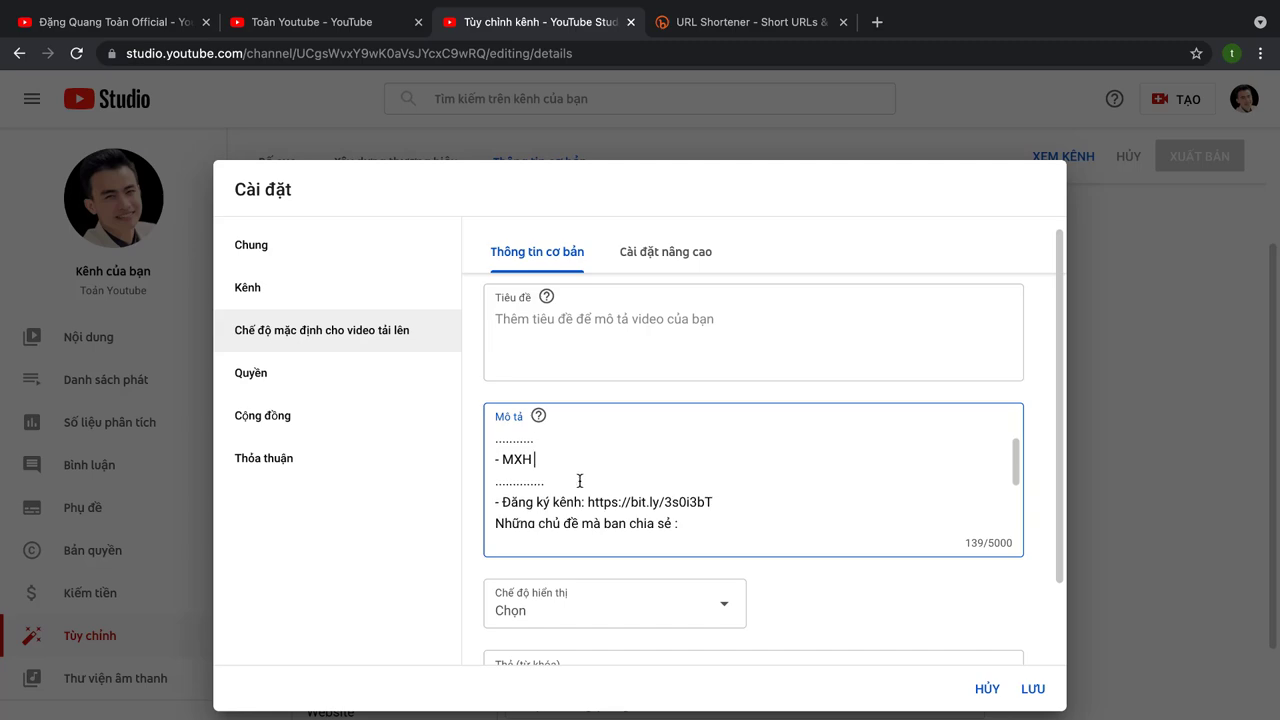
pyautogui.moveTo(735, 502); pyautogui.dragTo(588, 502)
pyautogui.click(730, 502)
pyautogui.scroll(-1, 660, 513)
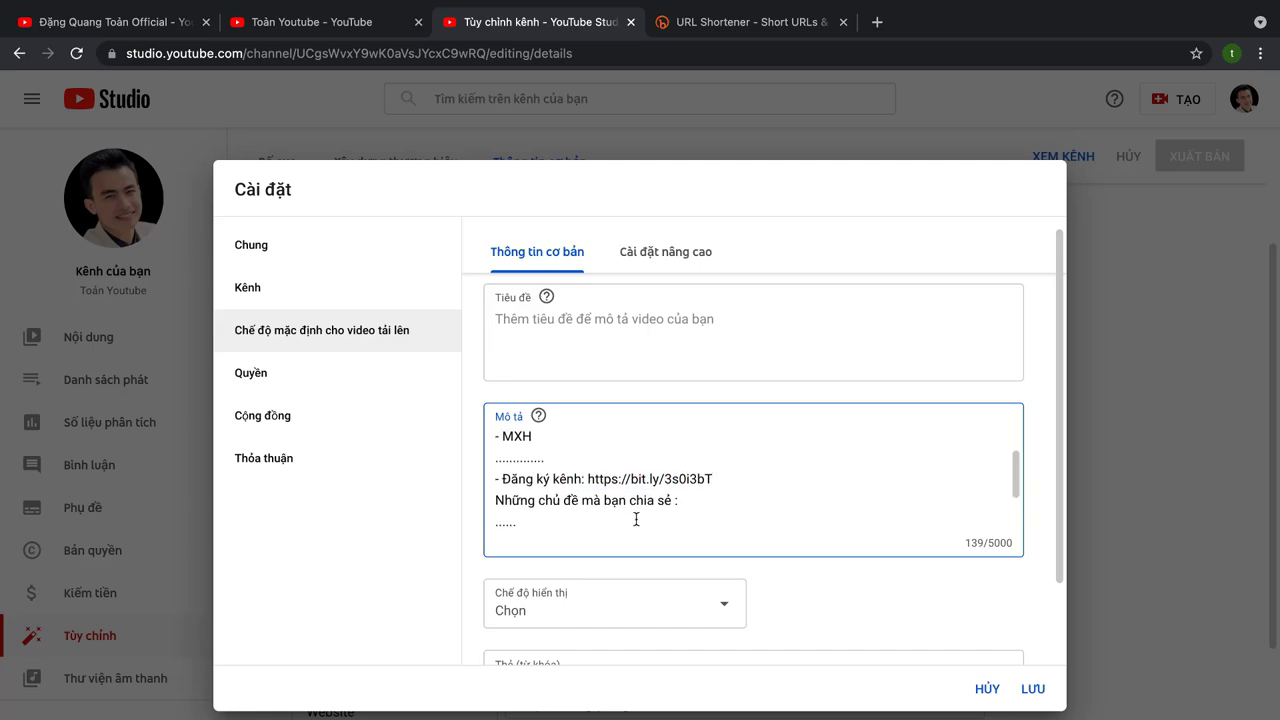
pyautogui.moveTo(714, 482); pyautogui.dragTo(492, 482)
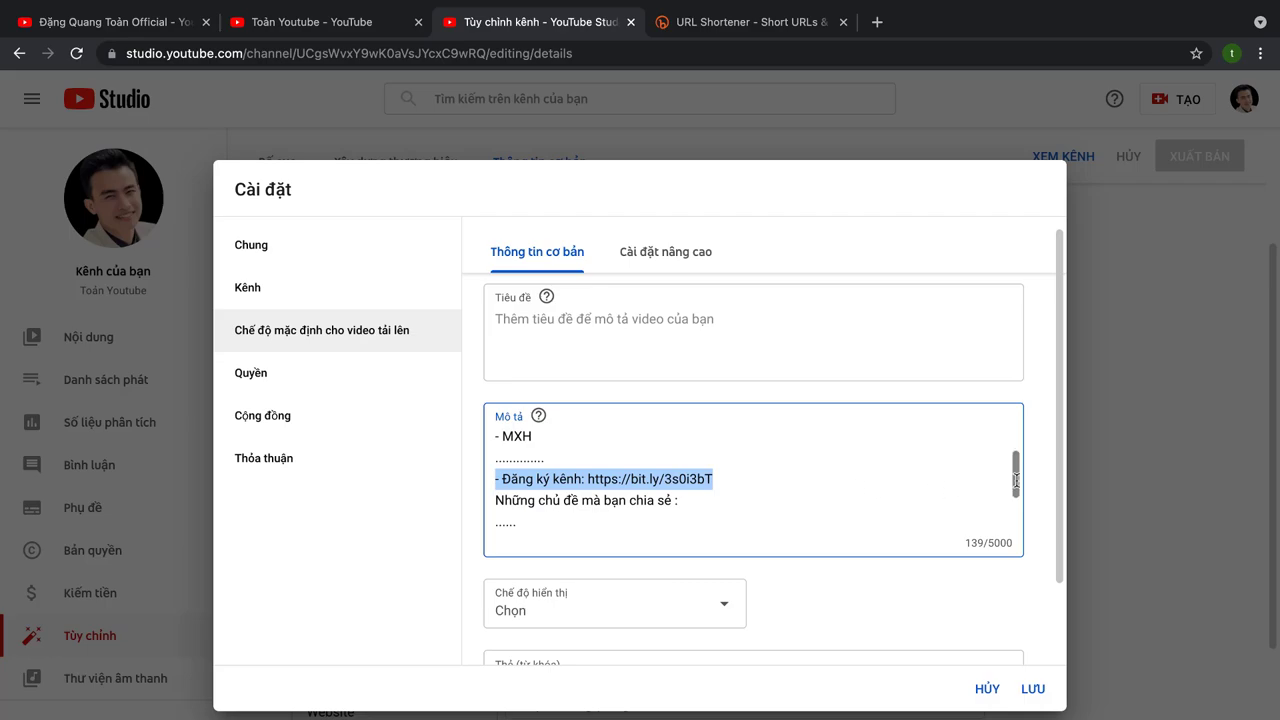
pyautogui.scroll(-1, 734, 489)
pyautogui.scroll(2, 591, 443)
pyautogui.scroll(-1, 595, 470)
pyautogui.scroll(-1, 595, 470)
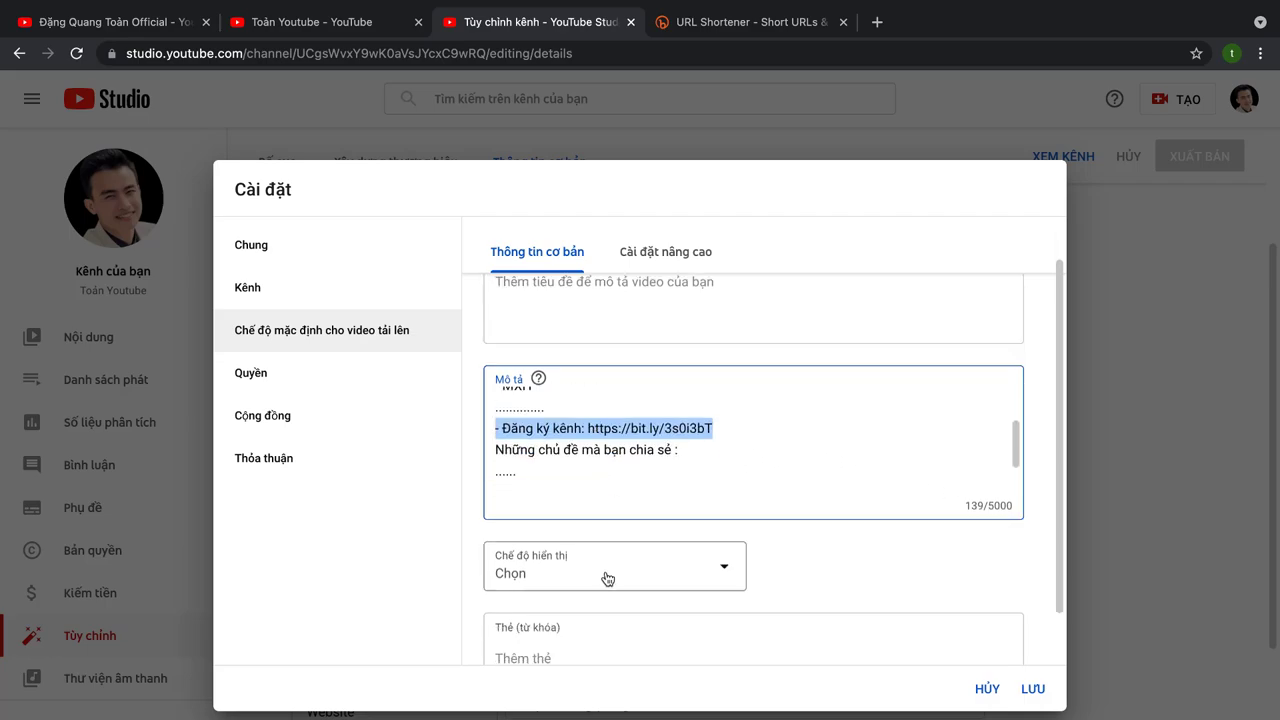
pyautogui.click(607, 578)
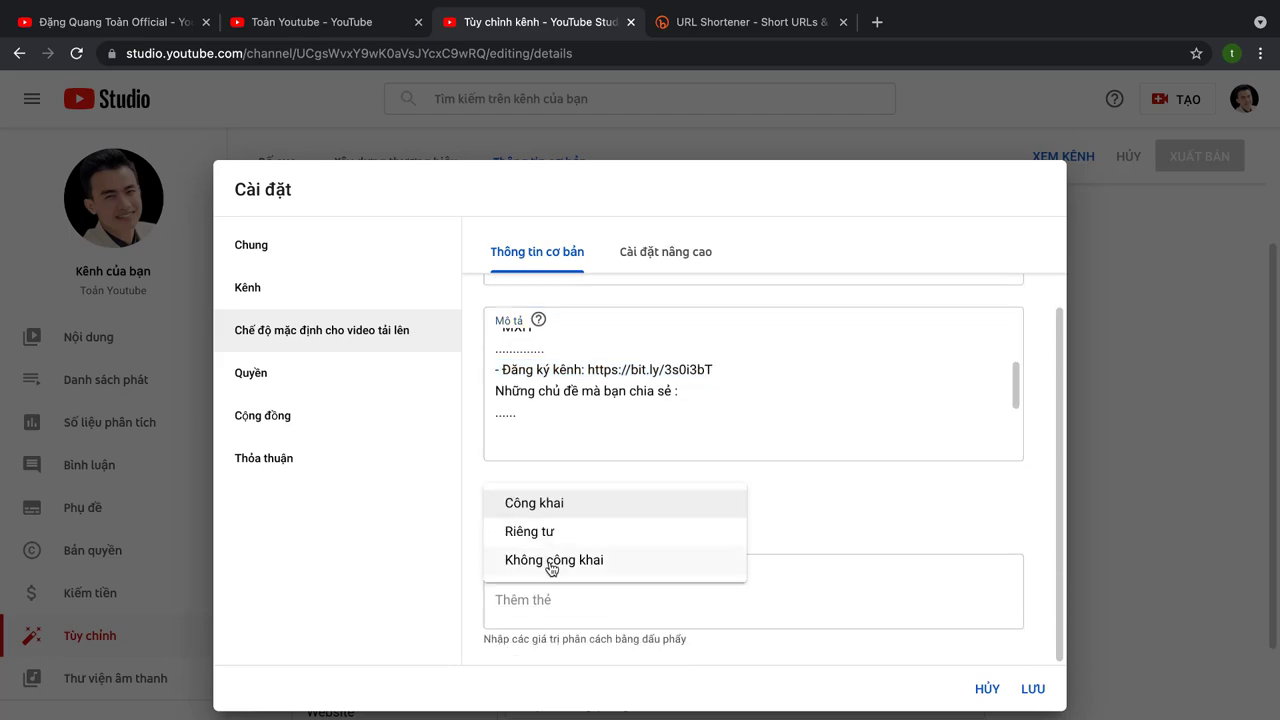
pyautogui.moveTo(551, 568); pyautogui.dragTo(456, 458)
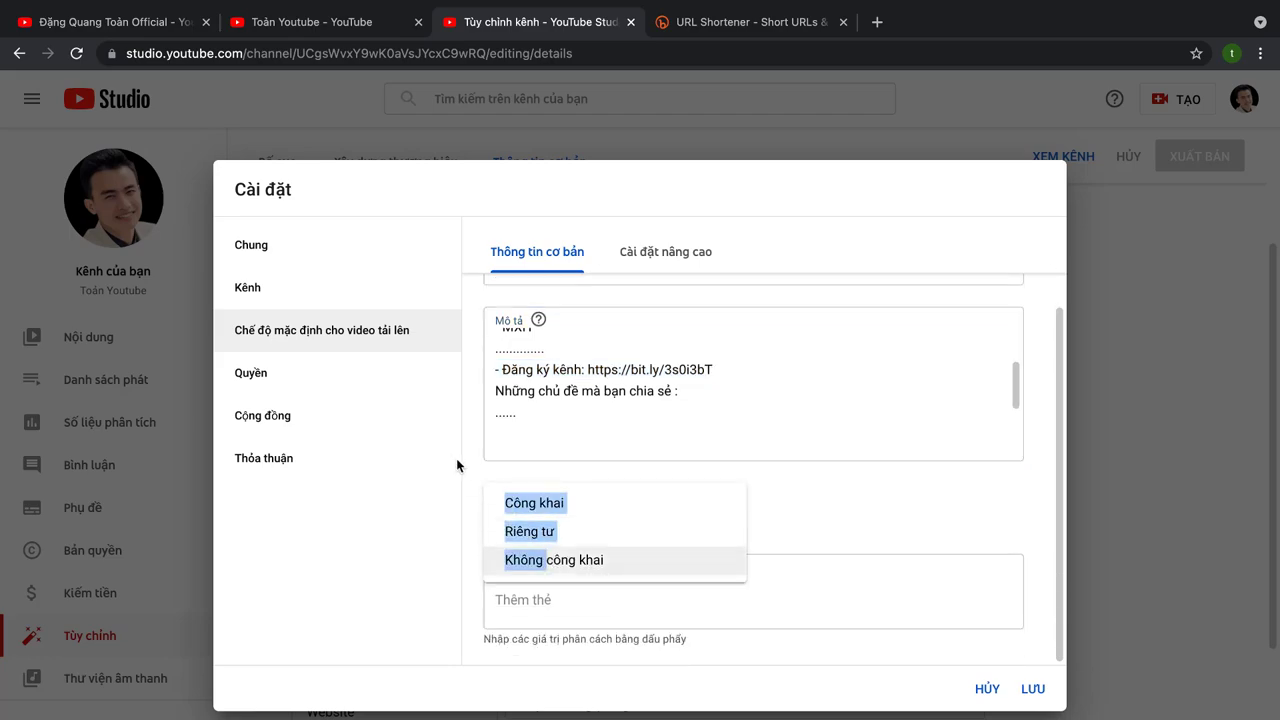
pyautogui.click(464, 460)
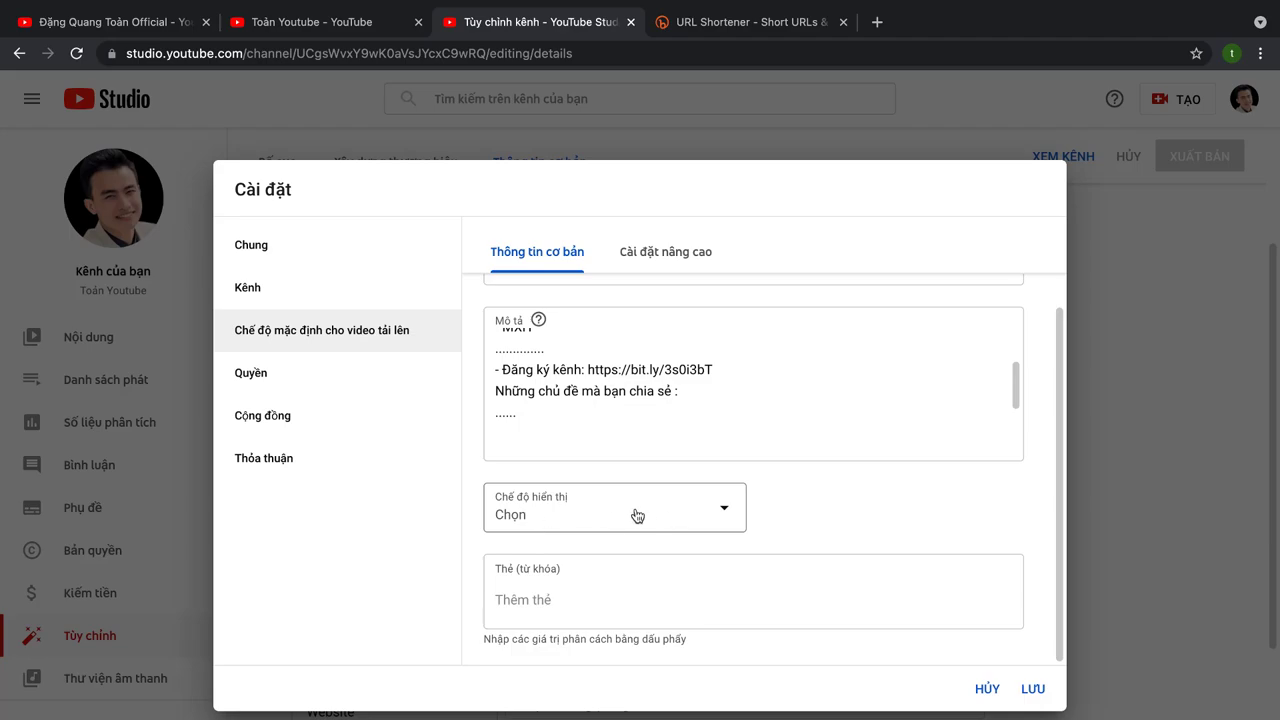
pyautogui.click(557, 608)
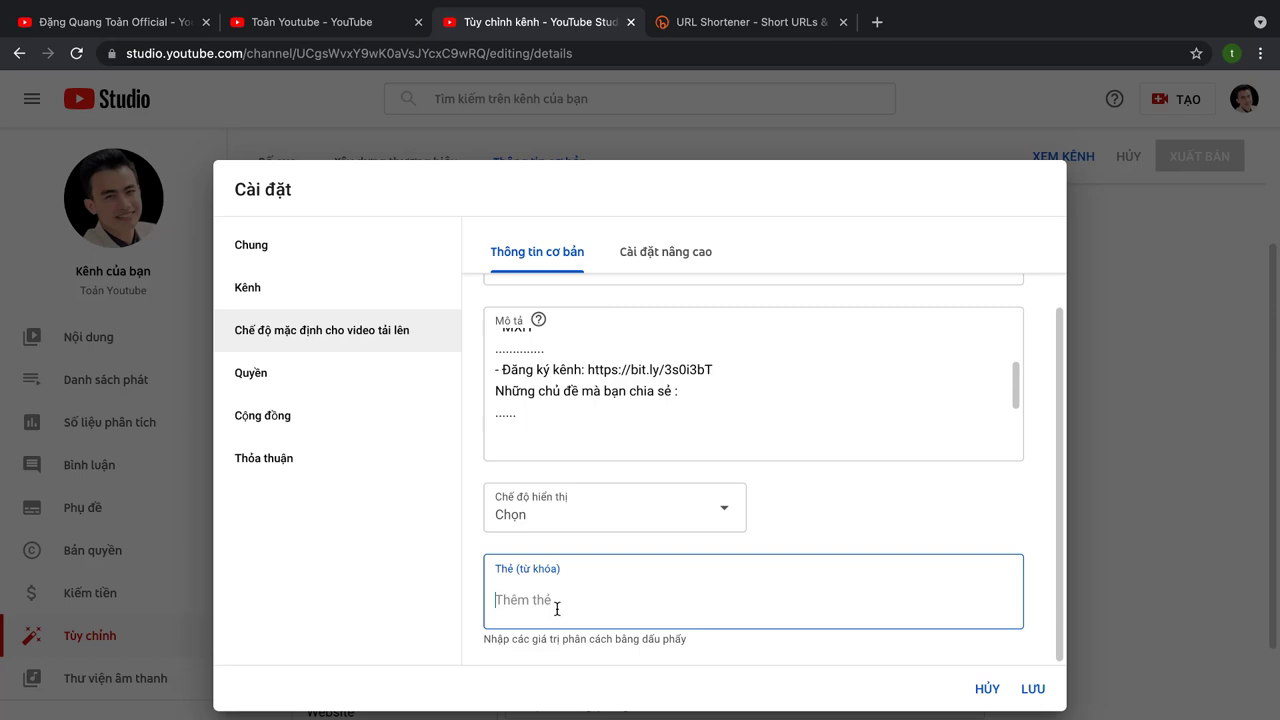
# Step: Add five tags in Thẻ: two channel-name variants, the creator's full name and surname, and their initials
pyautogui.write('n')
pyautogui.press('BackSpace')
pyautogui.press('BackSpace')
pyautogui.press('BackSpace')
pyautogui.press('BackSpace')
pyautogui.write('Toan')
pyautogui.write(' YUo')
pyautogui.write('outube')
pyautogui.press('Return')
pyautogui.write('toa')
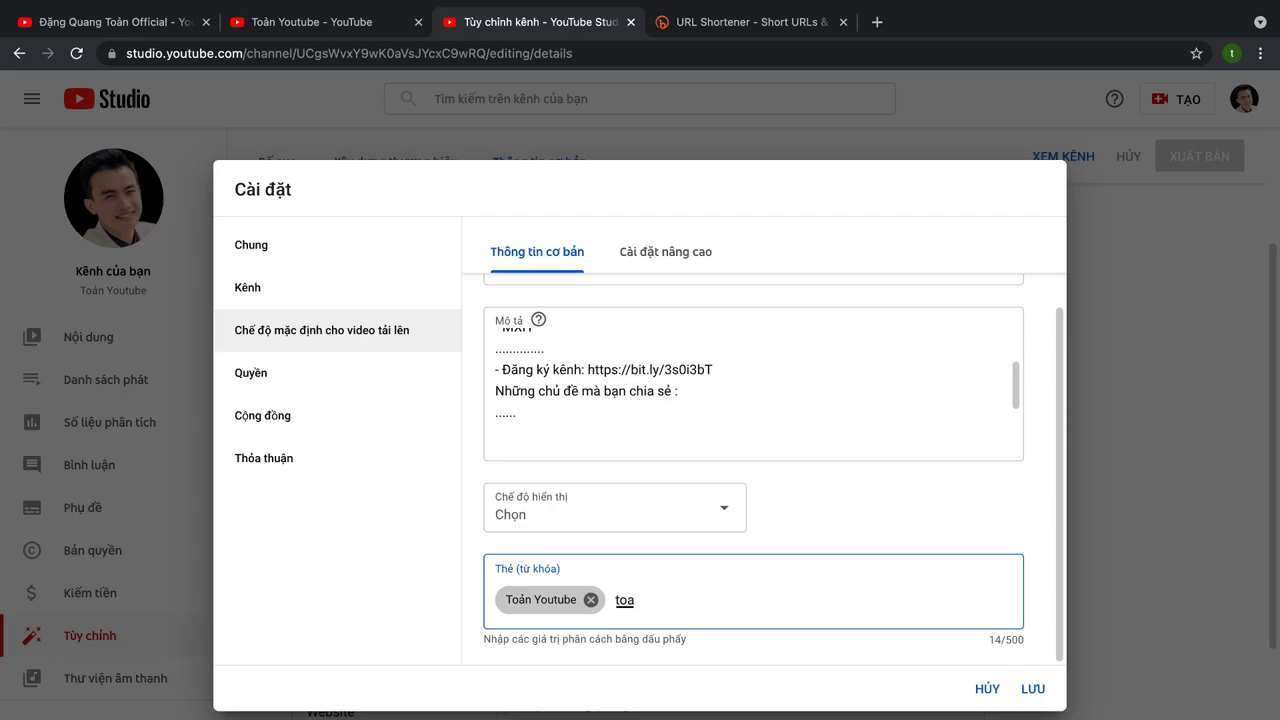
pyautogui.write('n youtube')
pyautogui.press('Return')
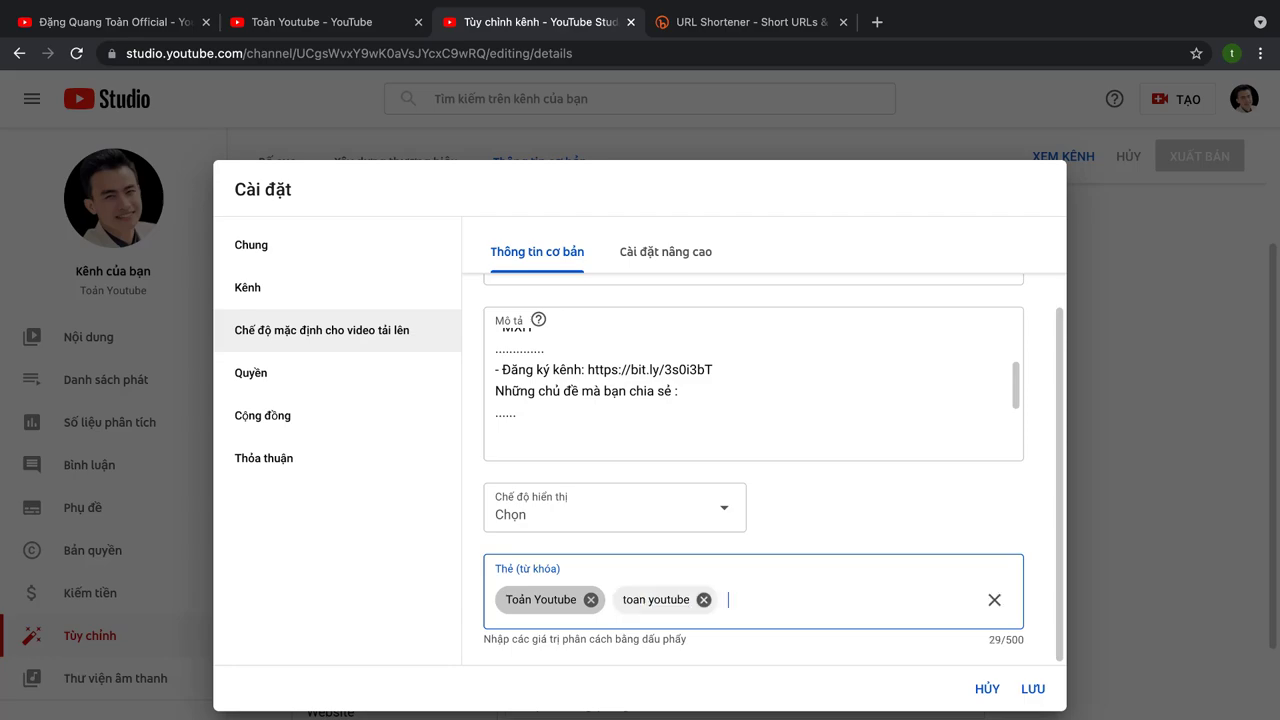
pyautogui.write('dang quang toan')
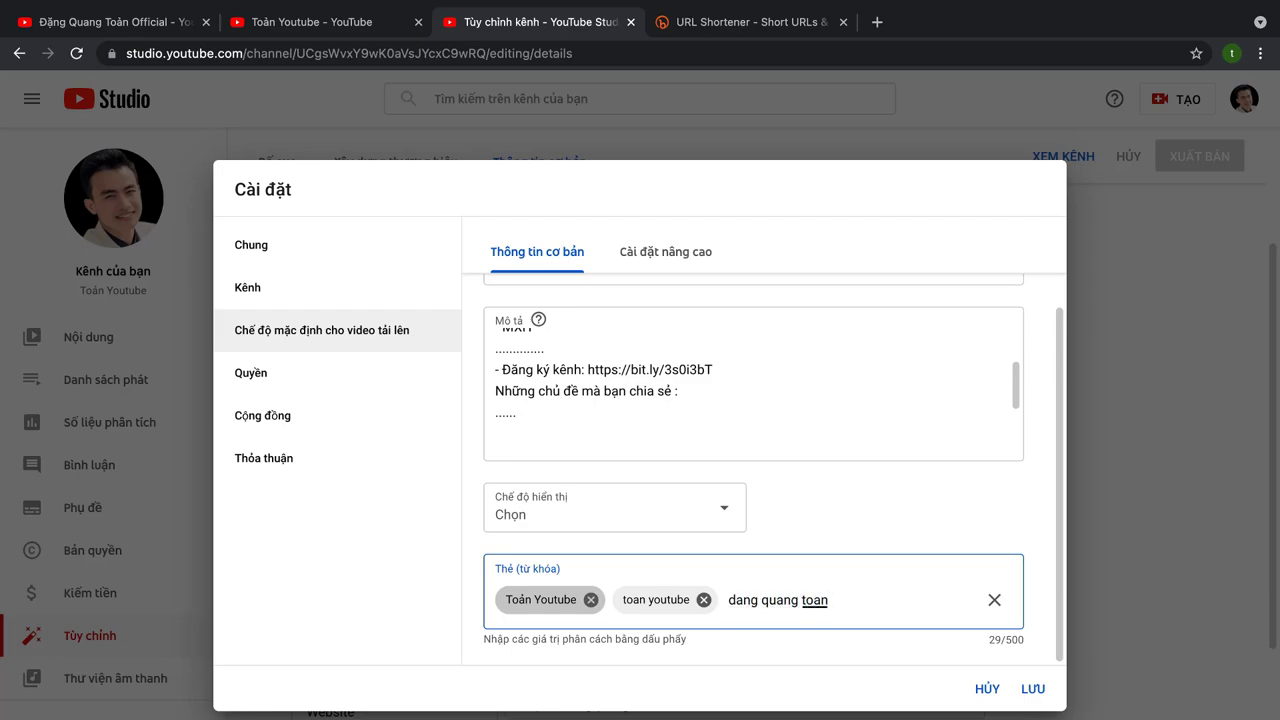
pyautogui.press('Return')
pyautogui.write('toan')
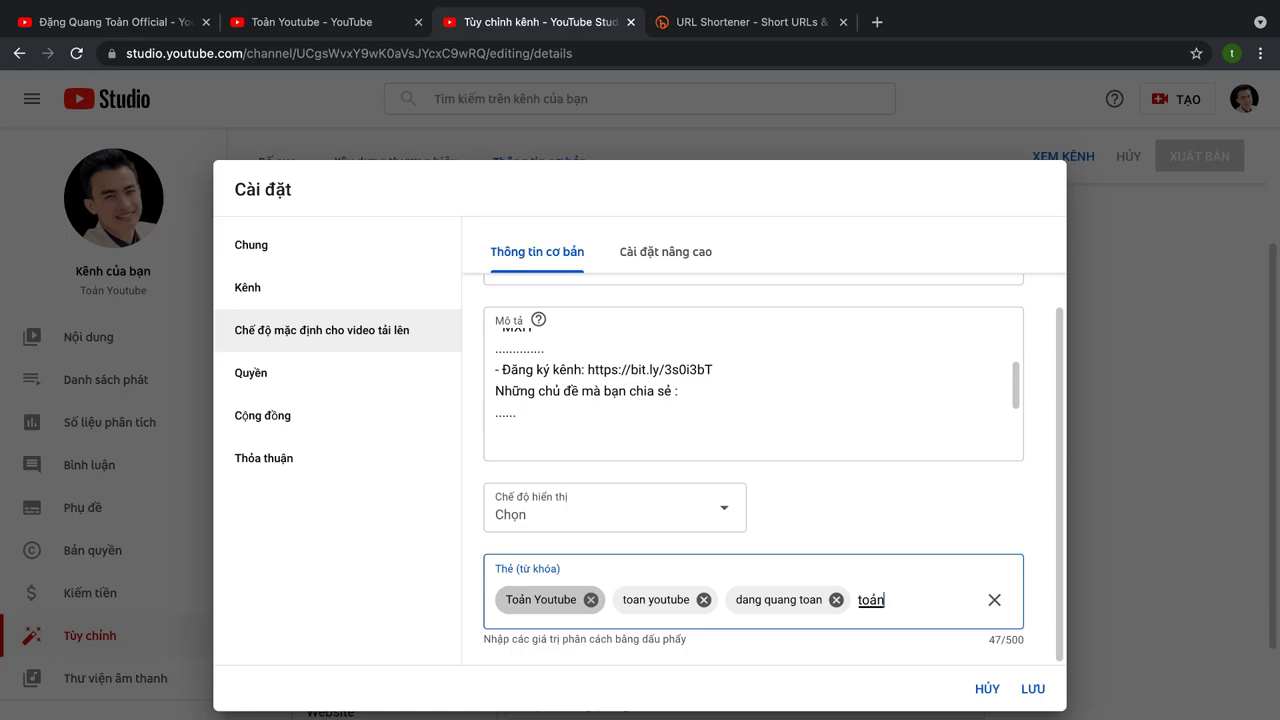
pyautogui.write(' đặng')
pyautogui.press('Return')
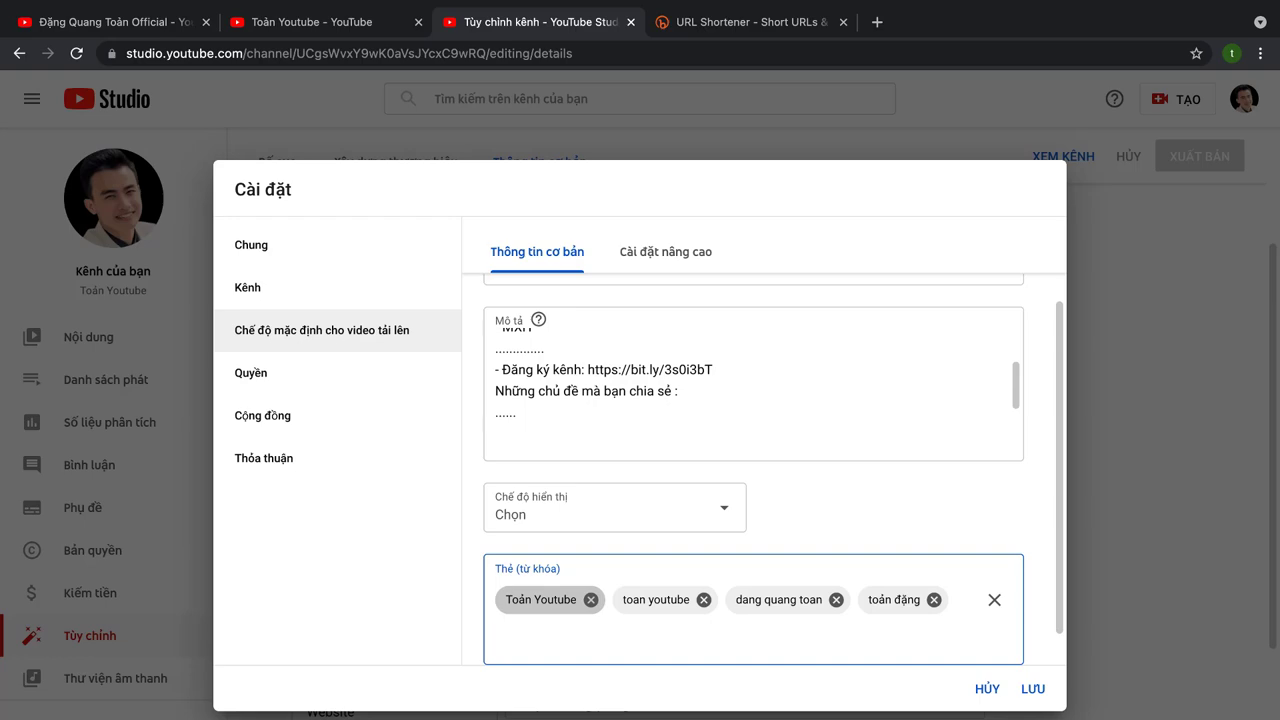
pyautogui.write('DQT')
pyautogui.press('Return')
pyautogui.press('Return')
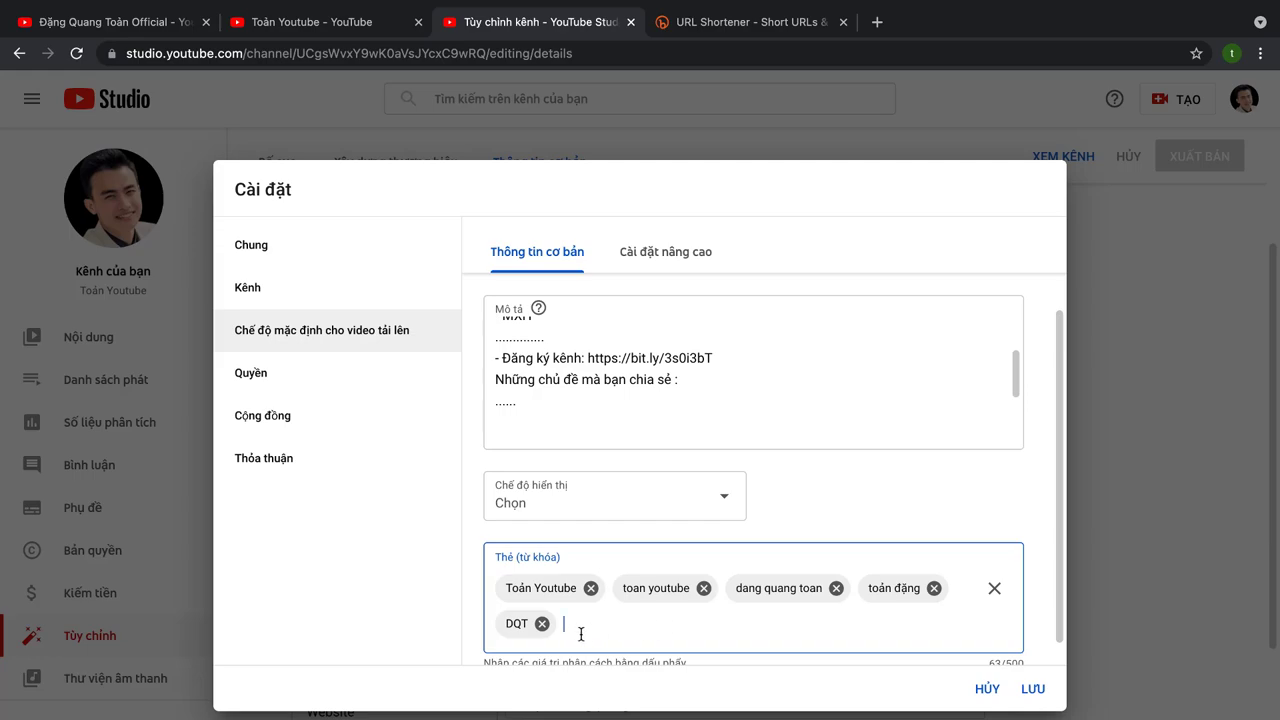
pyautogui.scroll(-1, 594, 622)
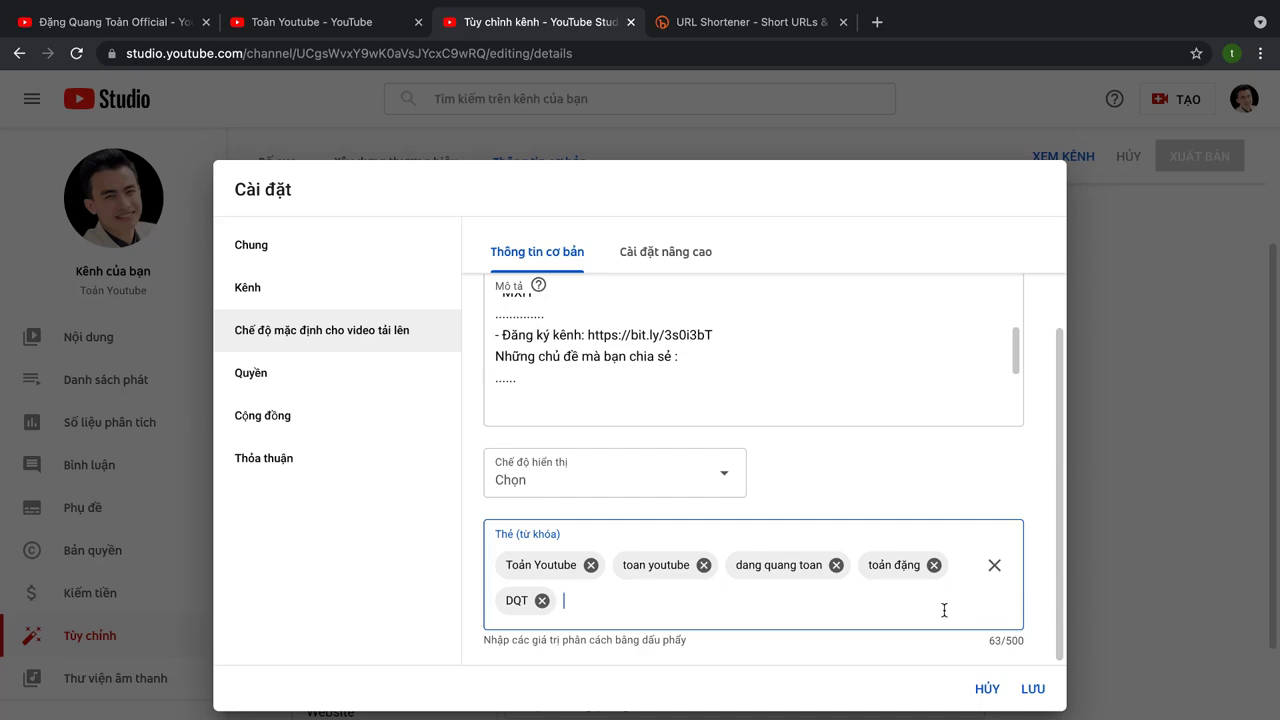
pyautogui.scroll(1, 772, 490)
pyautogui.scroll(3, 772, 487)
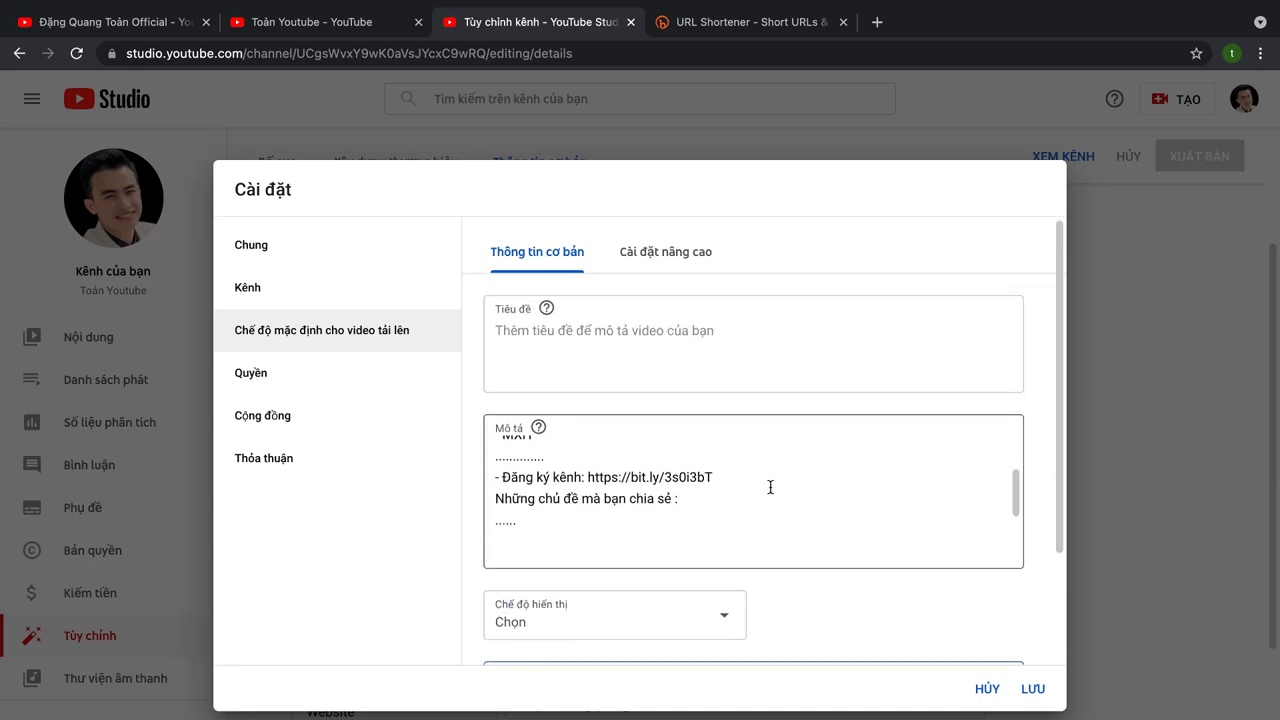
pyautogui.scroll(2, 720, 449)
pyautogui.scroll(-5, 620, 440)
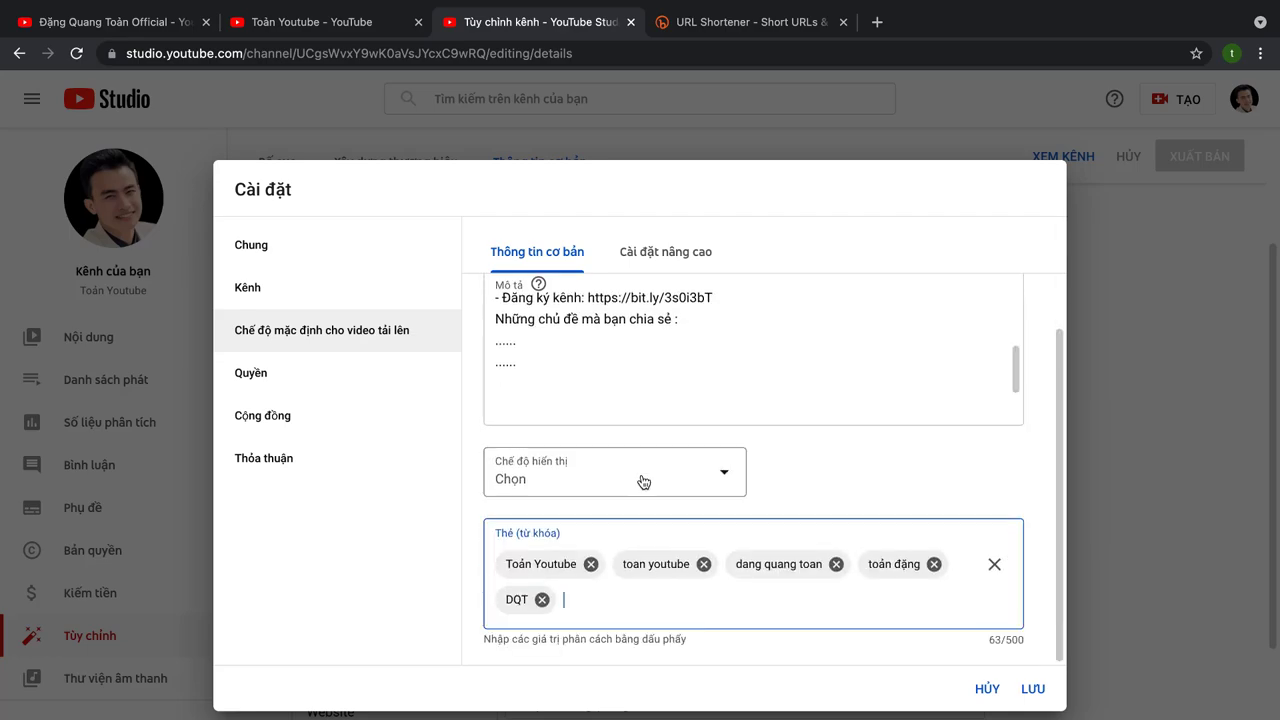
# Step: In the advanced upload defaults, set the default category to Giáo dục
pyautogui.click(680, 252)
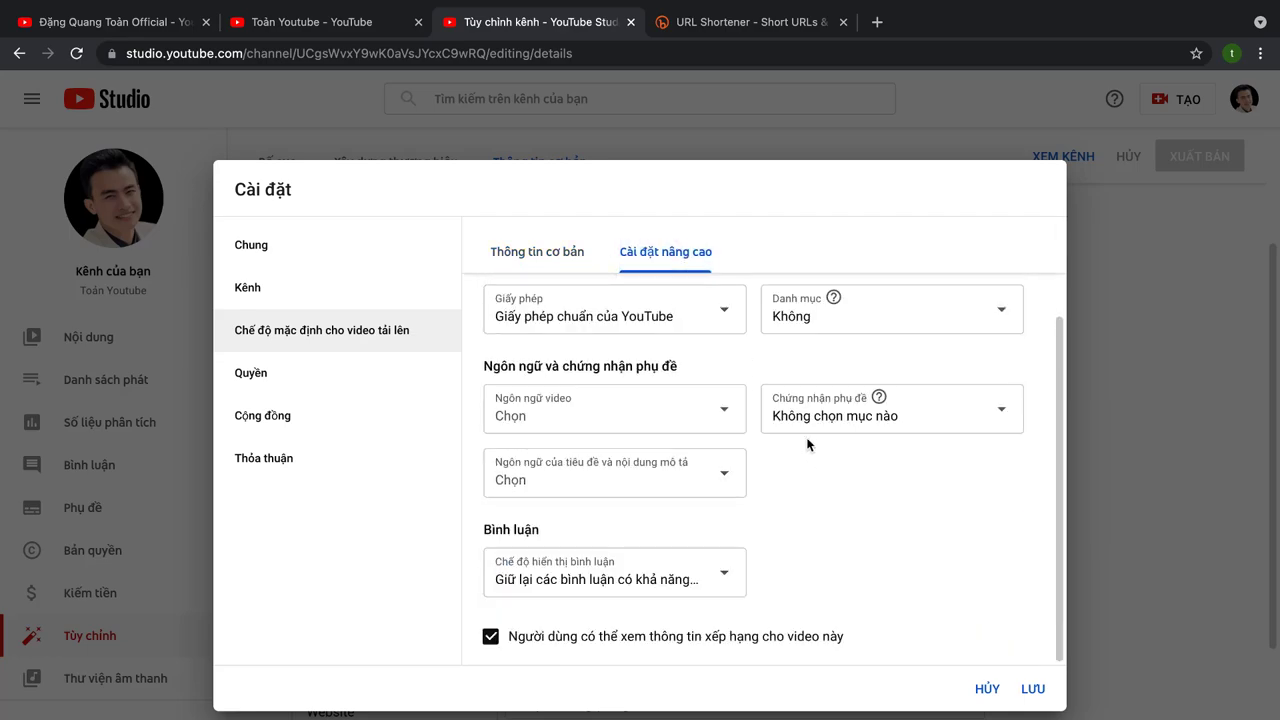
pyautogui.click(930, 326)
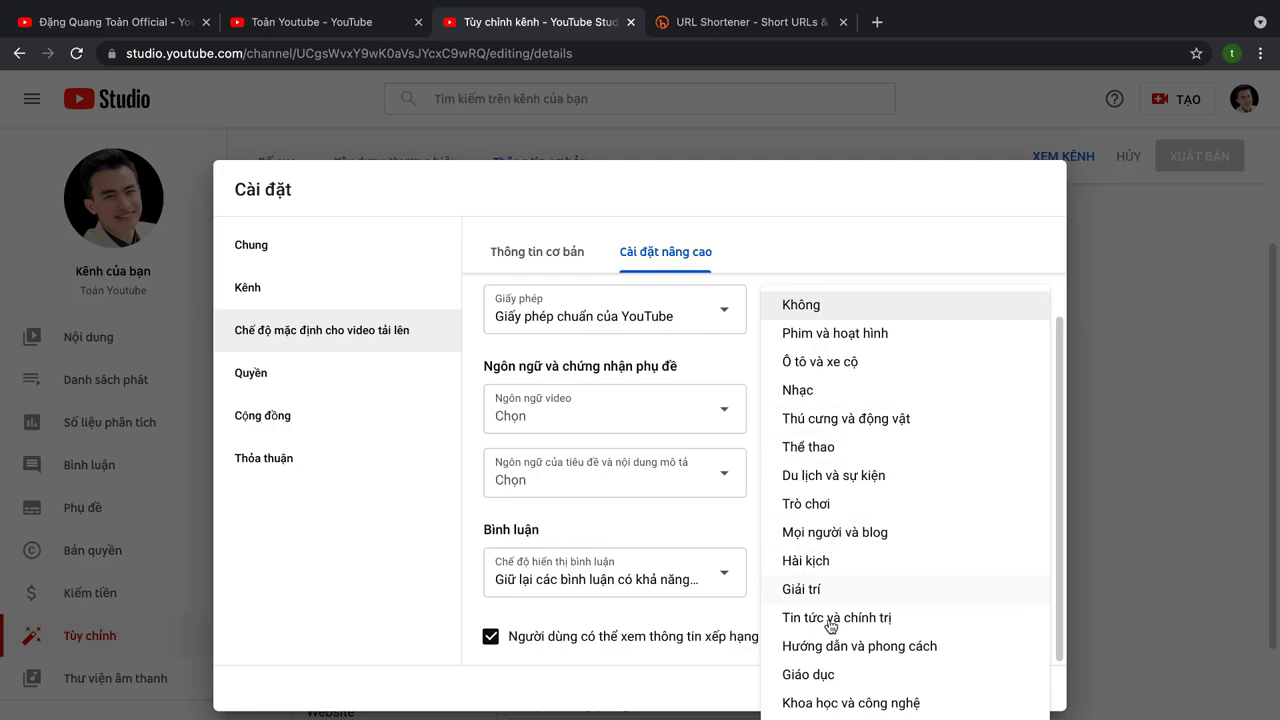
pyautogui.click(826, 676)
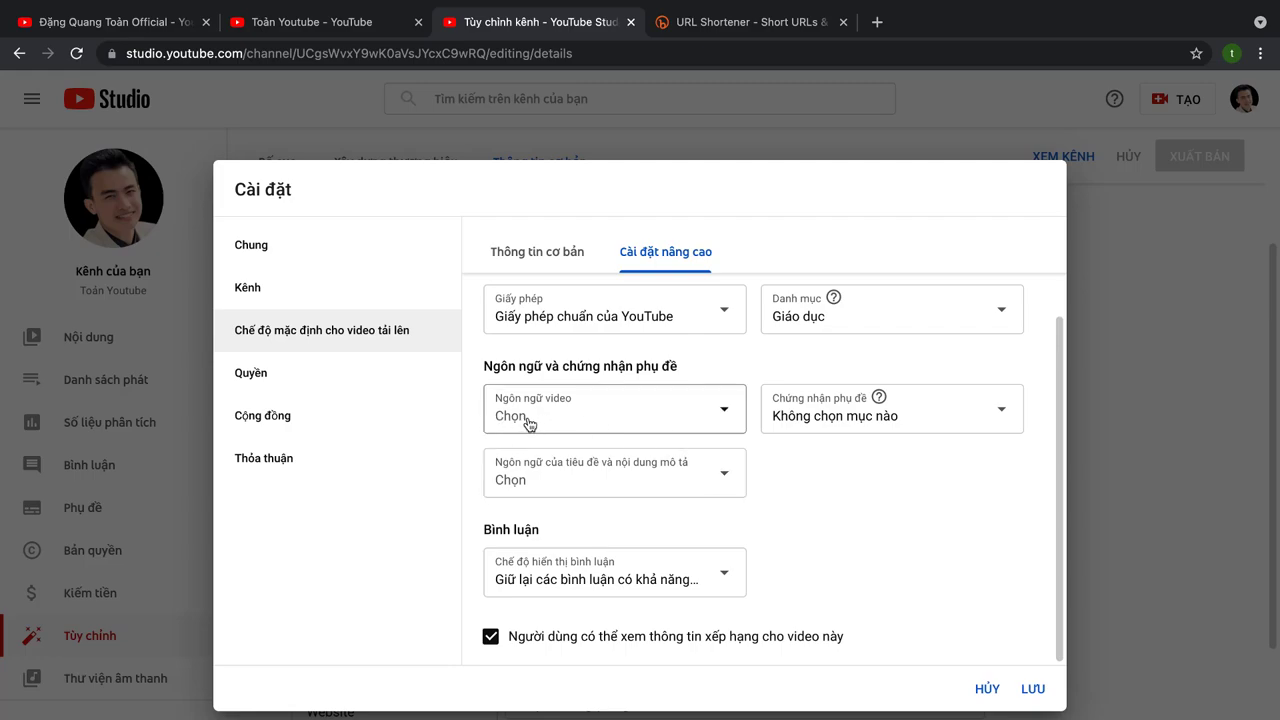
# Step: Set both video language and title/description language to Tiếng Việt
pyautogui.click(722, 414)
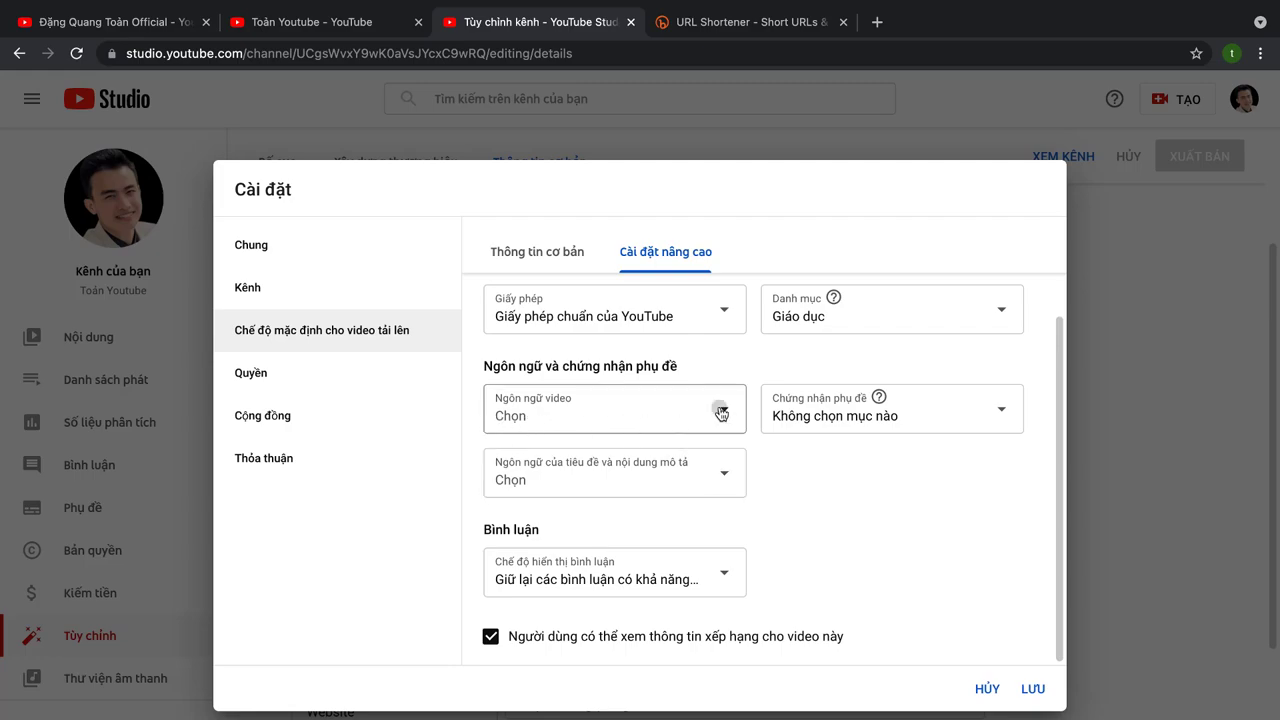
pyautogui.click(608, 420)
pyautogui.scroll(-10, 586, 606)
pyautogui.scroll(-20, 590, 630)
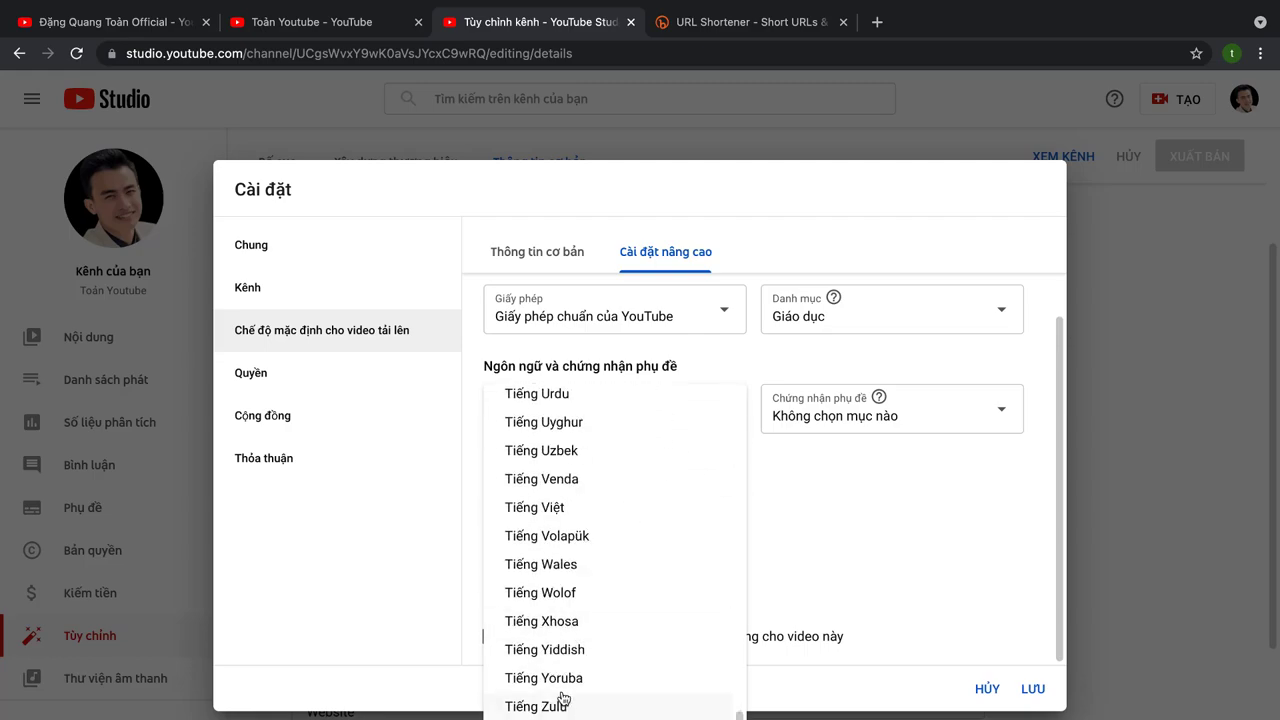
pyautogui.click(562, 510)
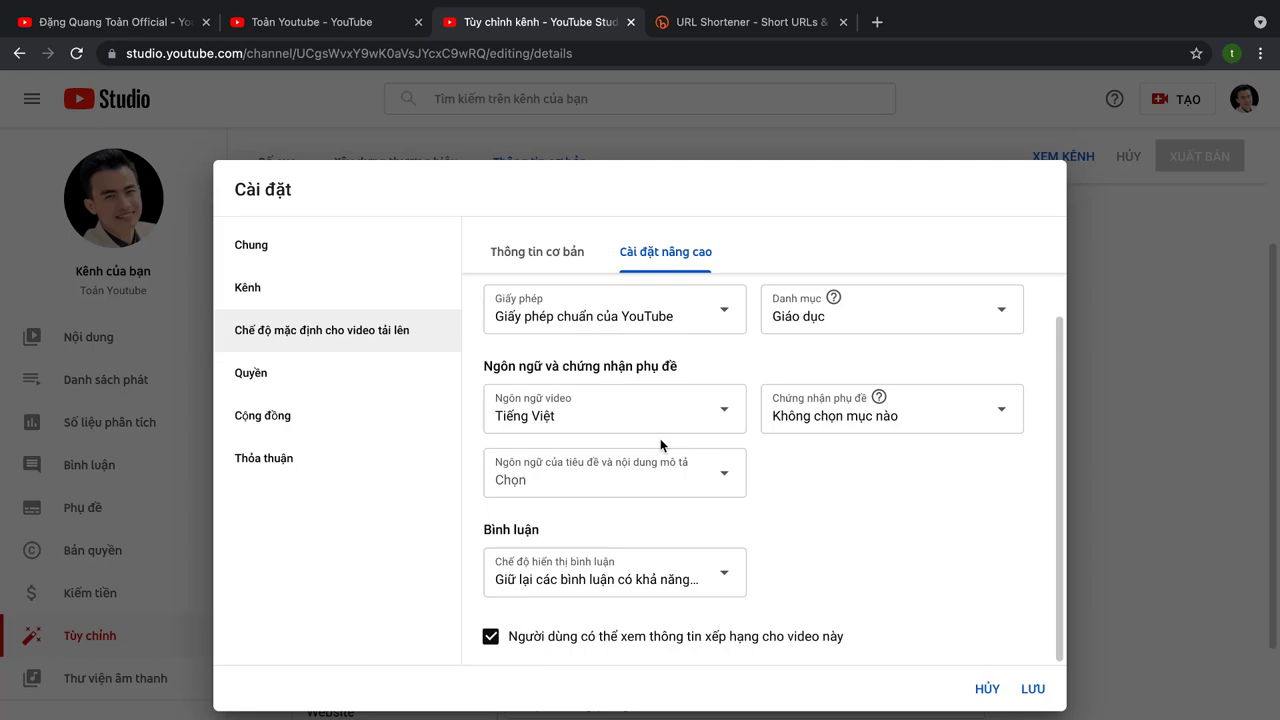
pyautogui.click(698, 490)
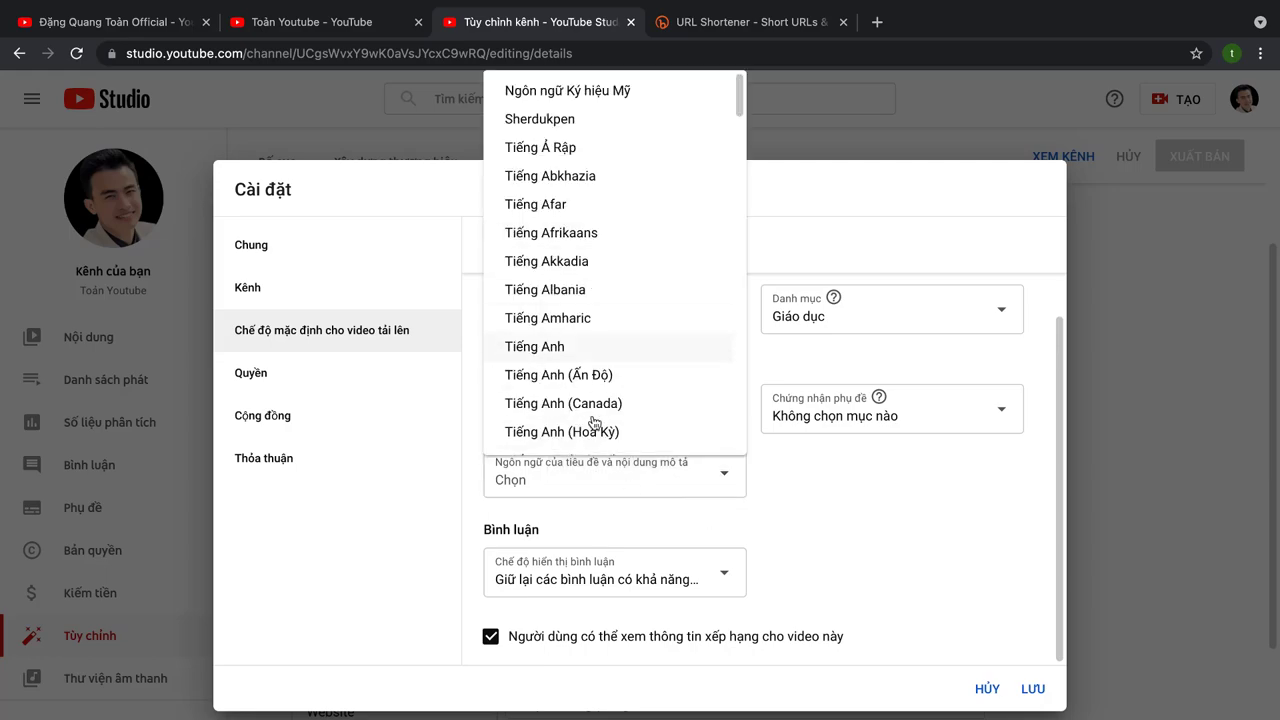
pyautogui.scroll(-15, 571, 349)
pyautogui.scroll(-15, 585, 390)
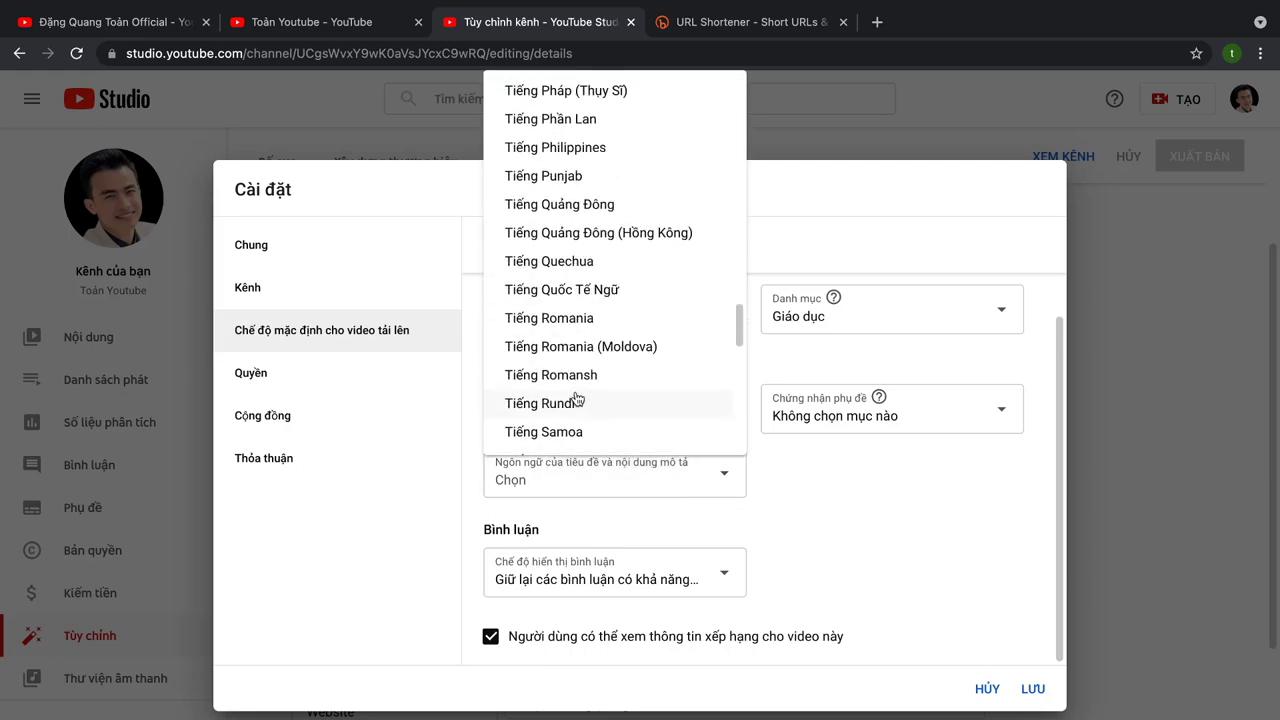
pyautogui.click(549, 206)
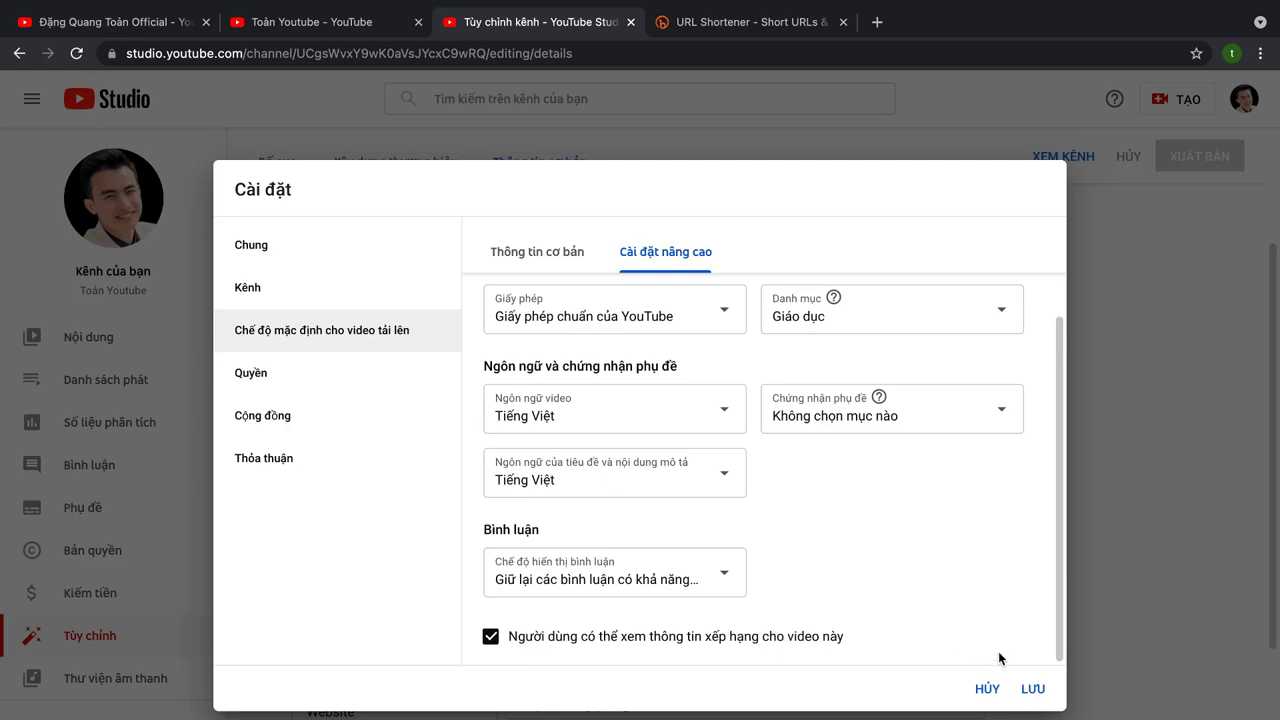
# Step: Save the upload defaults, then view the Quyền section showing the single owner account
pyautogui.click(1033, 690)
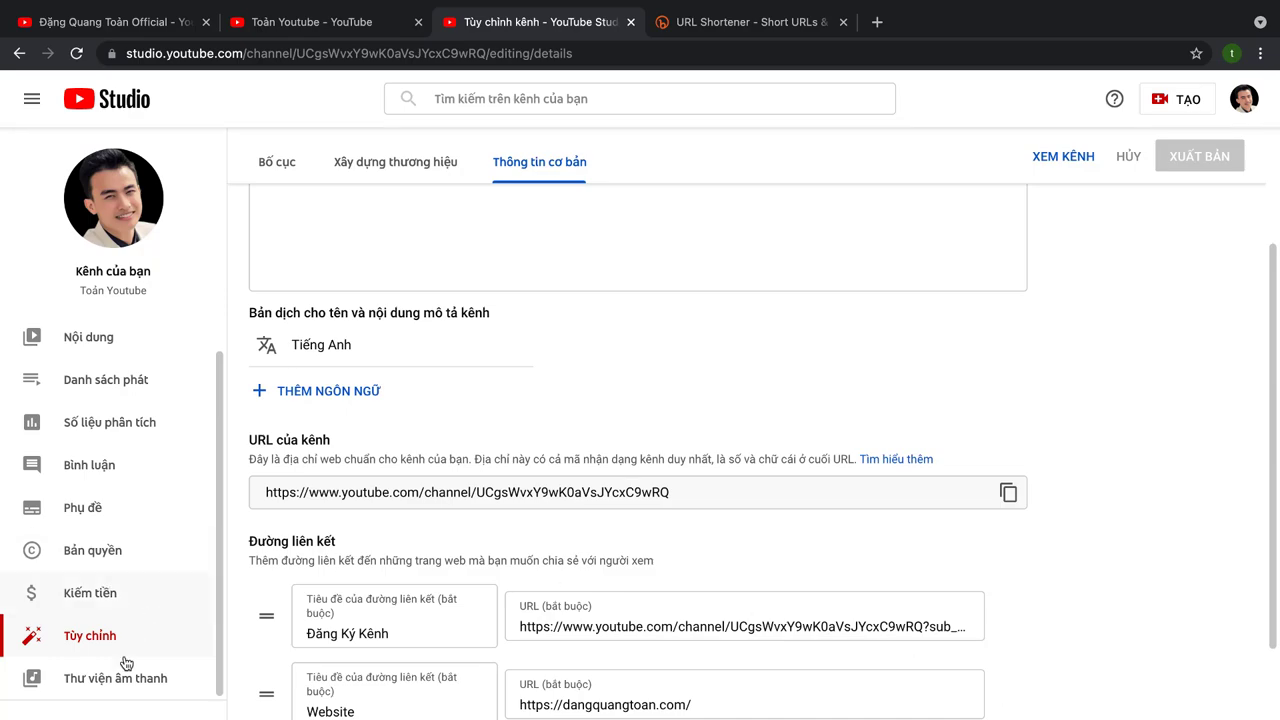
pyautogui.click(155, 704)
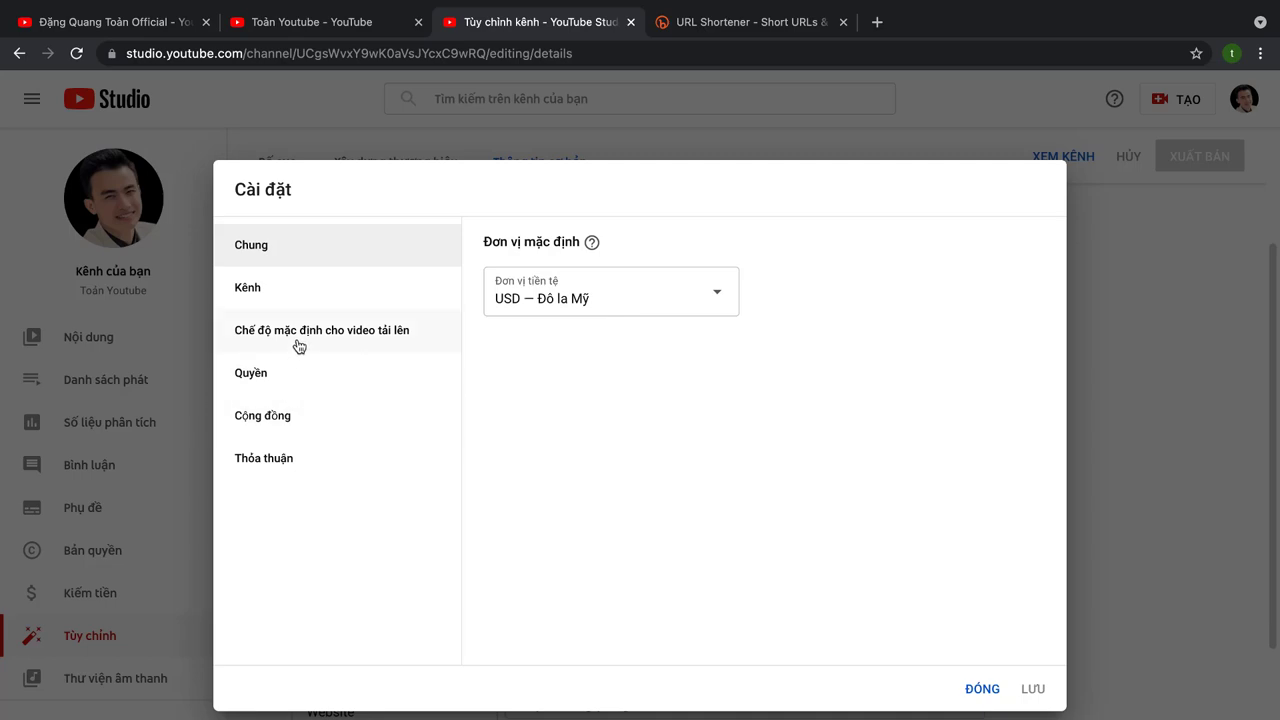
pyautogui.click(272, 383)
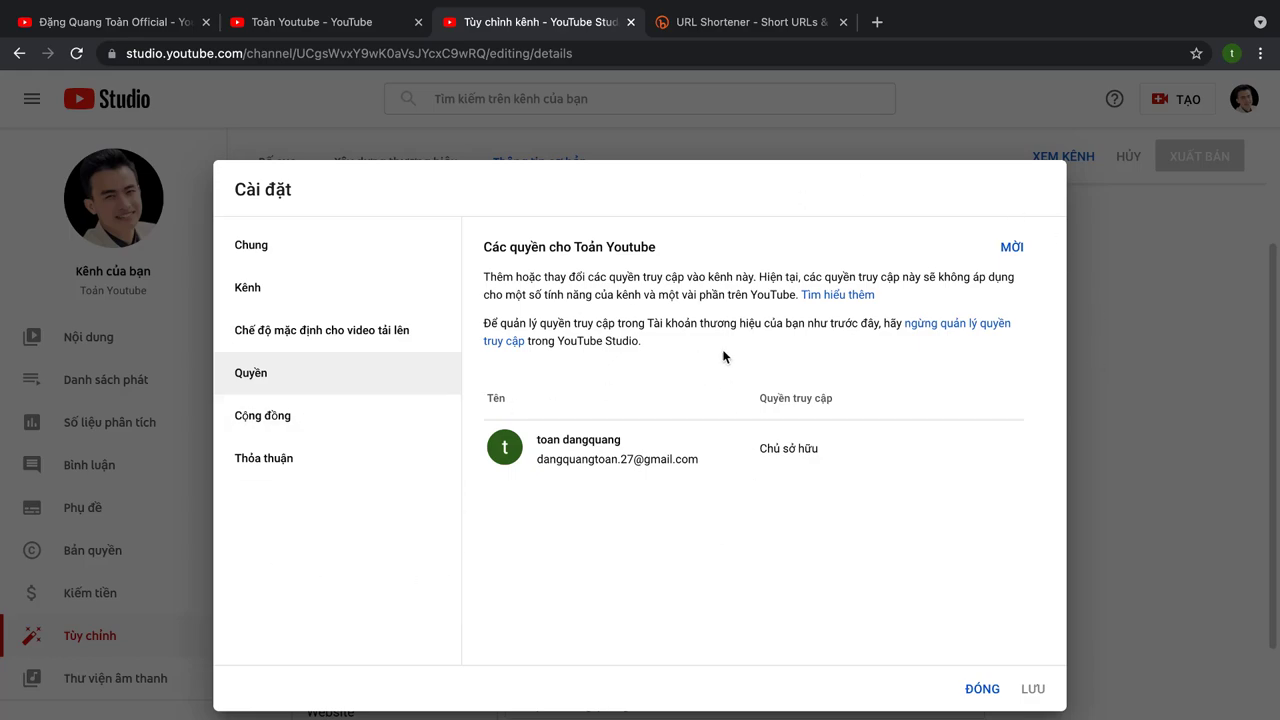
# Step: Open the Cộng đồng settings and look over the moderator, hidden-user and blocked-word fields
pyautogui.click(286, 428)
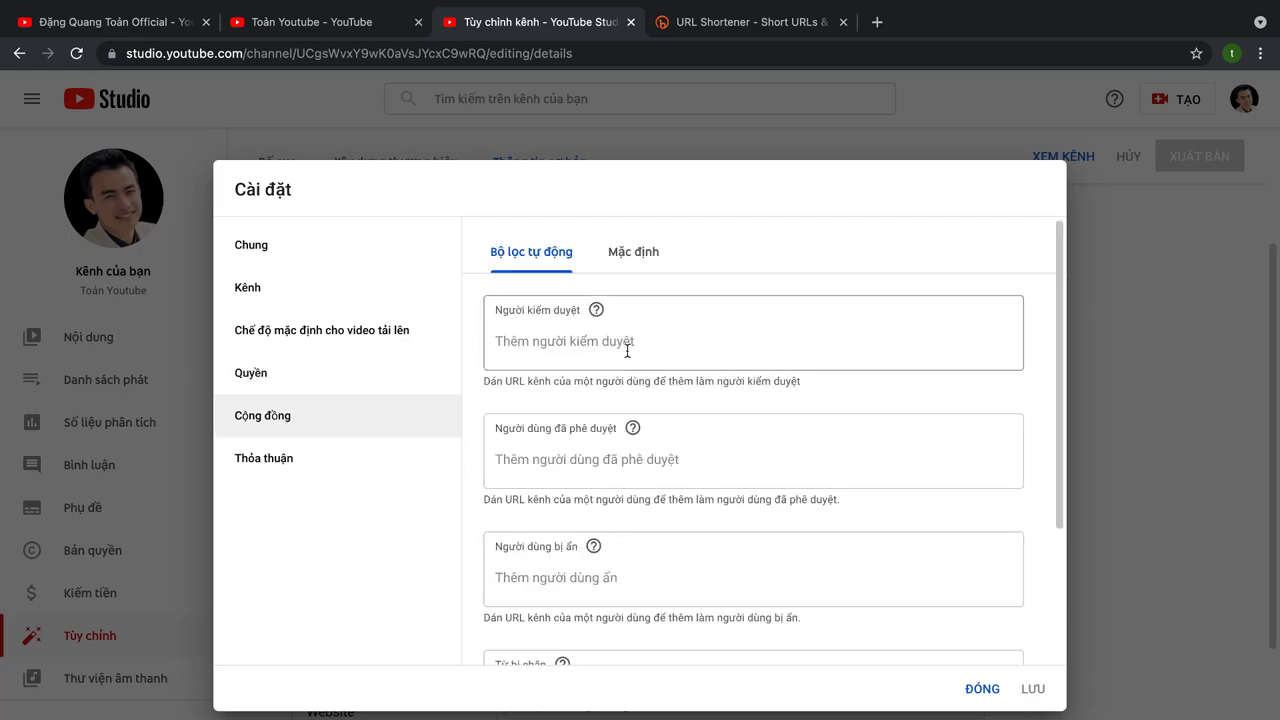
pyautogui.scroll(-1, 662, 368)
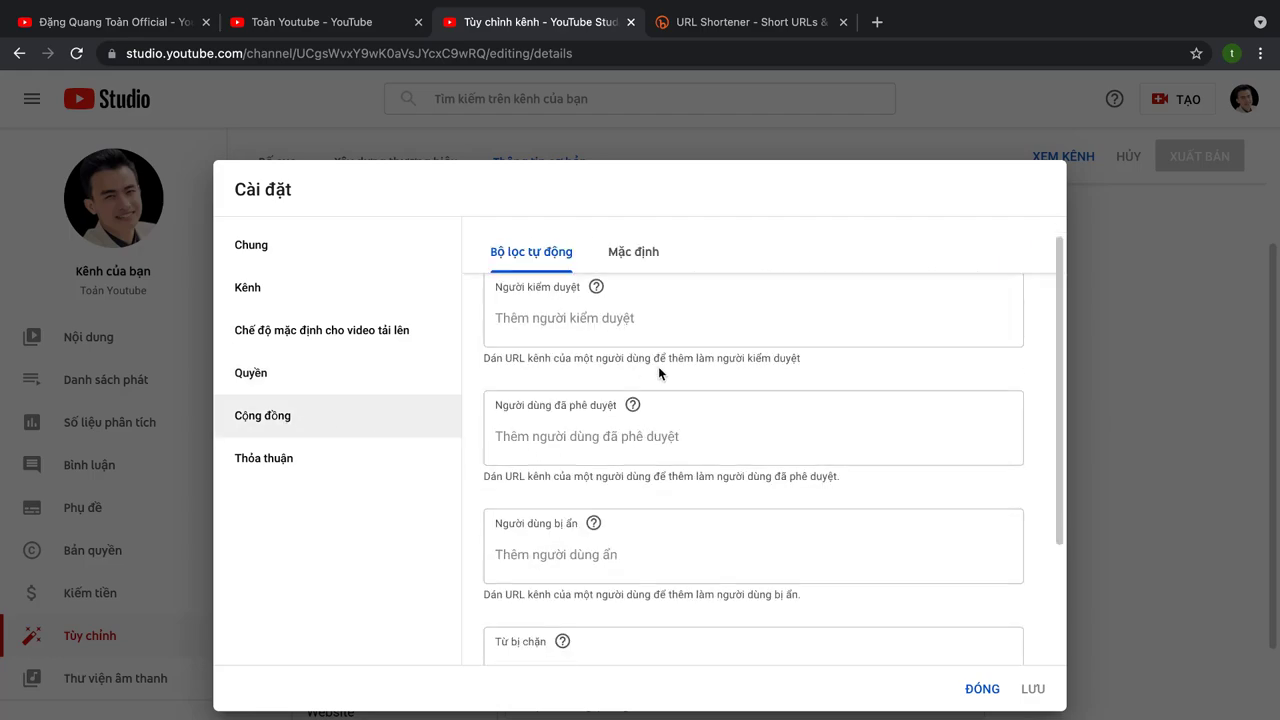
pyautogui.scroll(1, 658, 373)
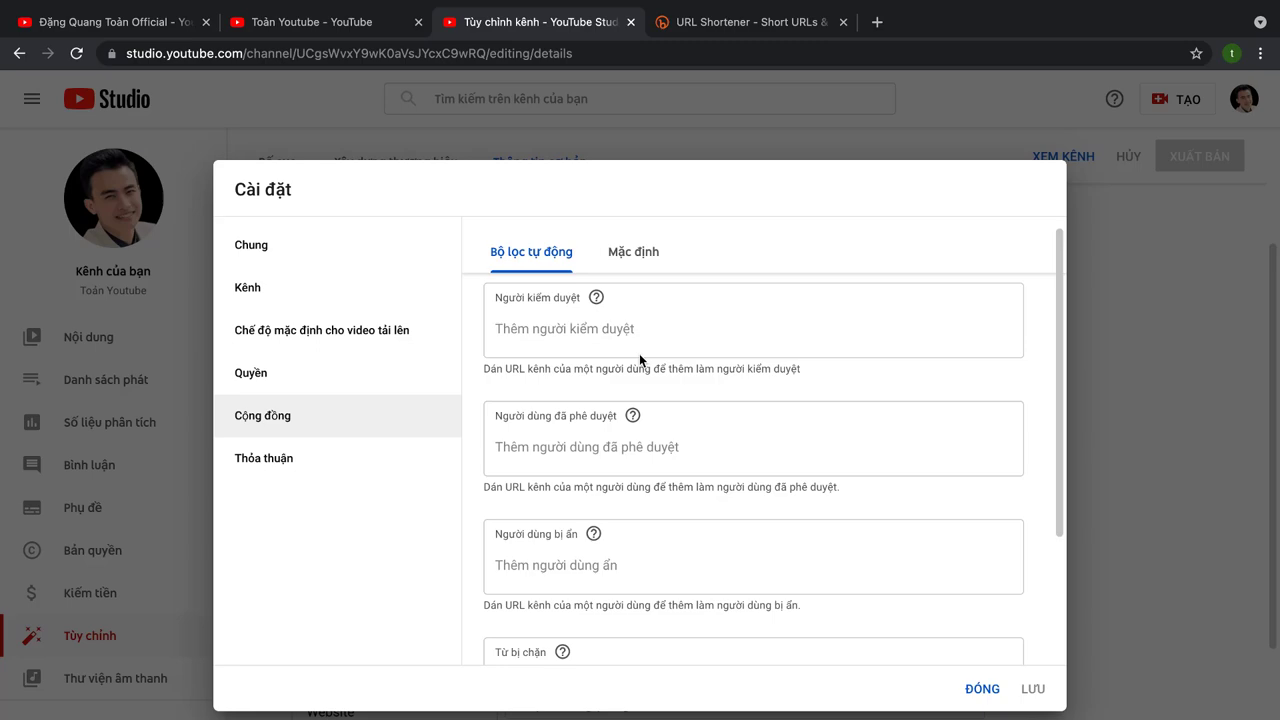
pyautogui.click(560, 338)
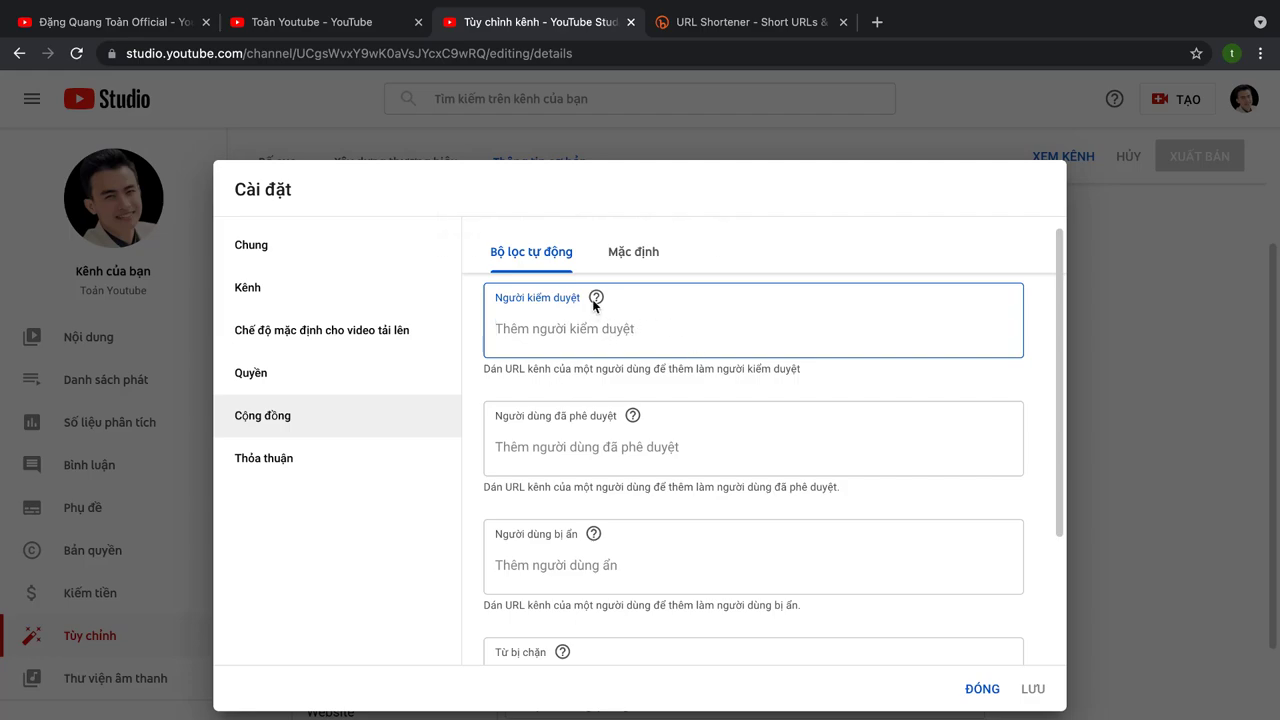
pyautogui.moveTo(594, 302)
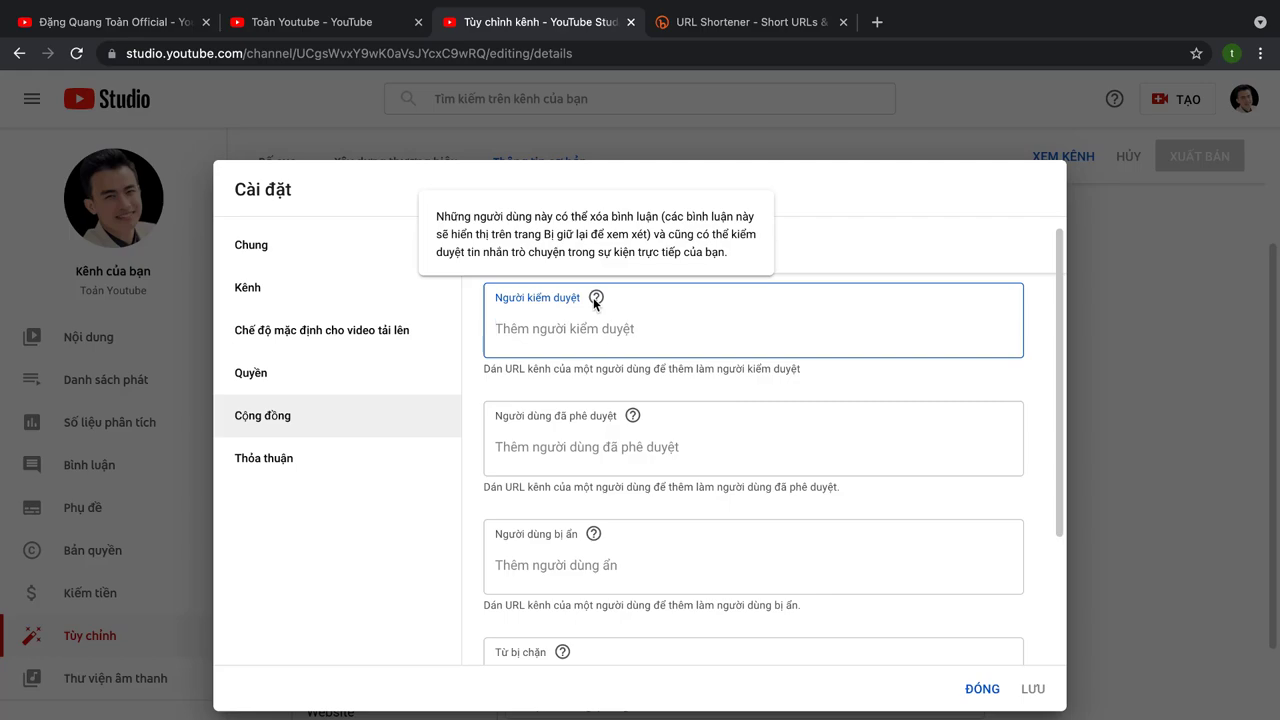
pyautogui.moveTo(633, 417)
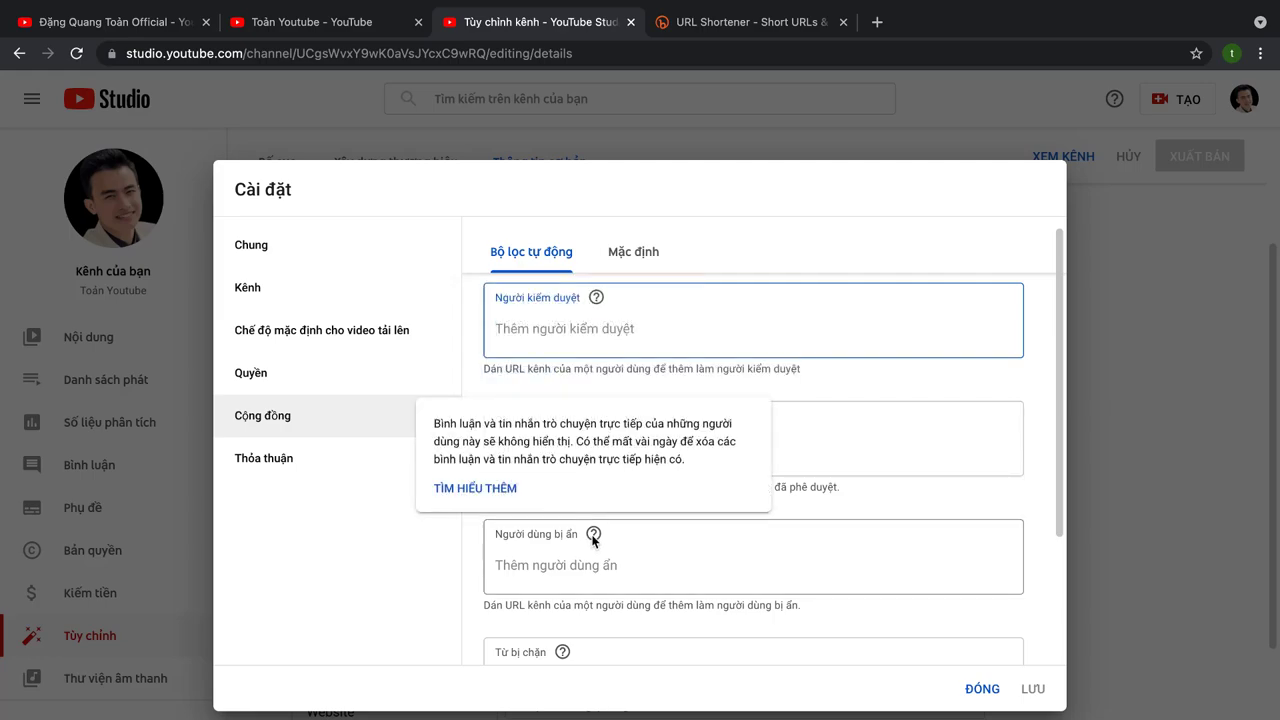
pyautogui.scroll(-1, 602, 505)
pyautogui.click(620, 466)
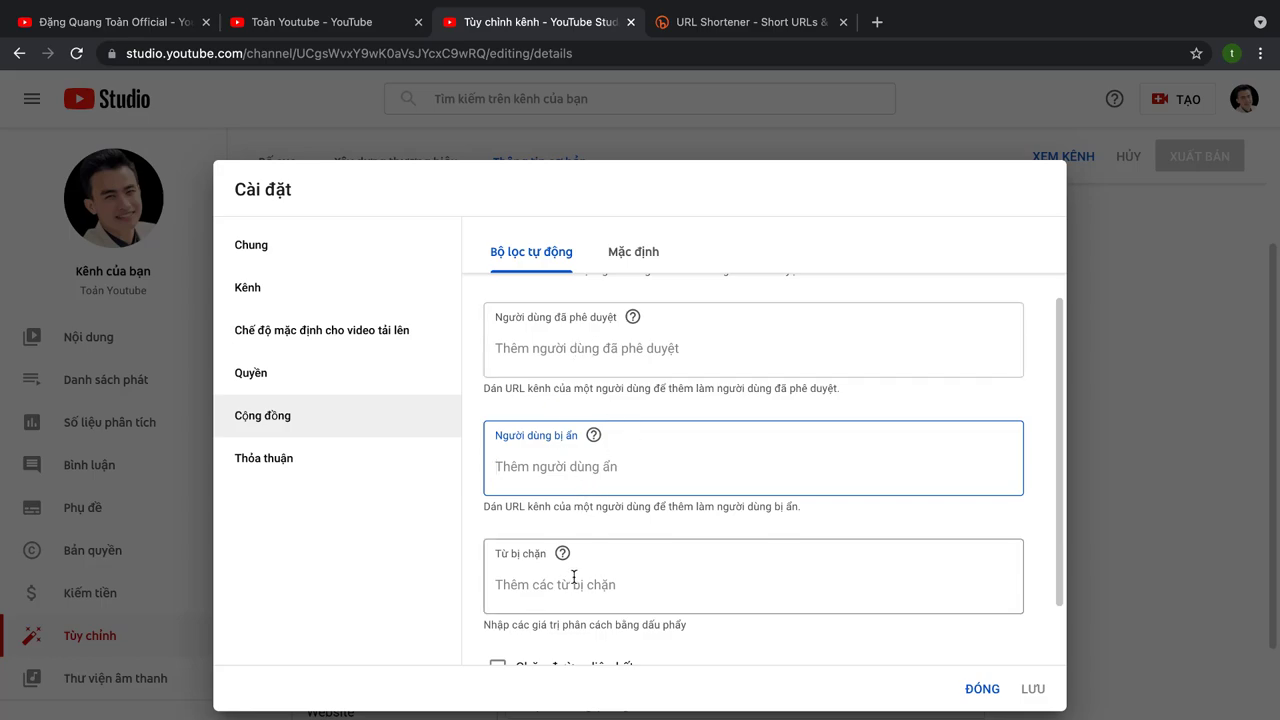
pyautogui.scroll(-1, 576, 563)
pyautogui.click(568, 530)
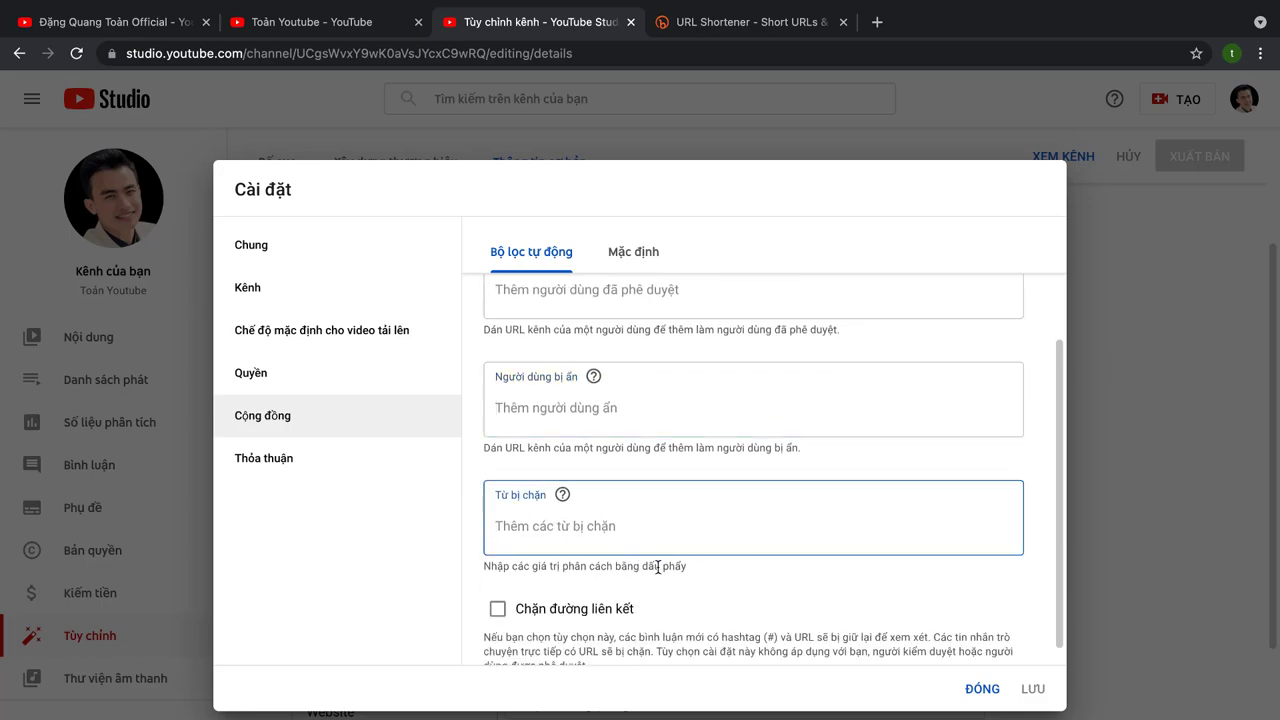
pyautogui.scroll(-1, 658, 566)
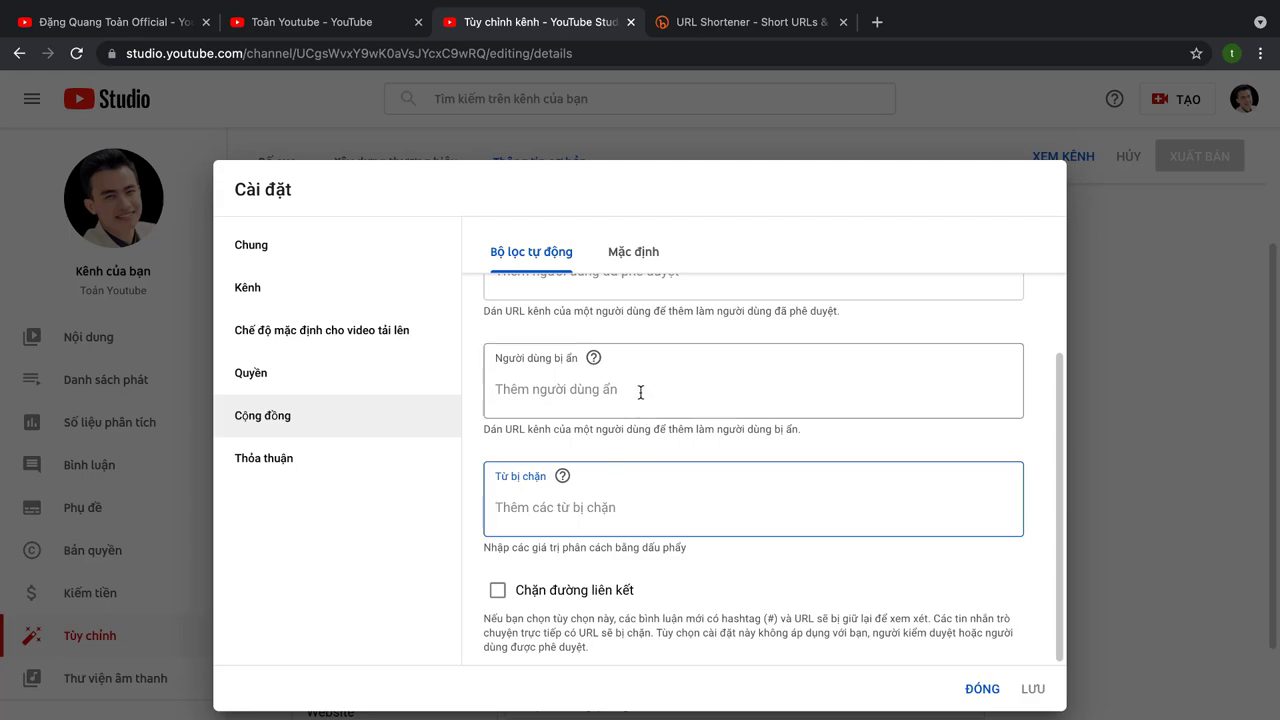
pyautogui.scroll(1, 652, 415)
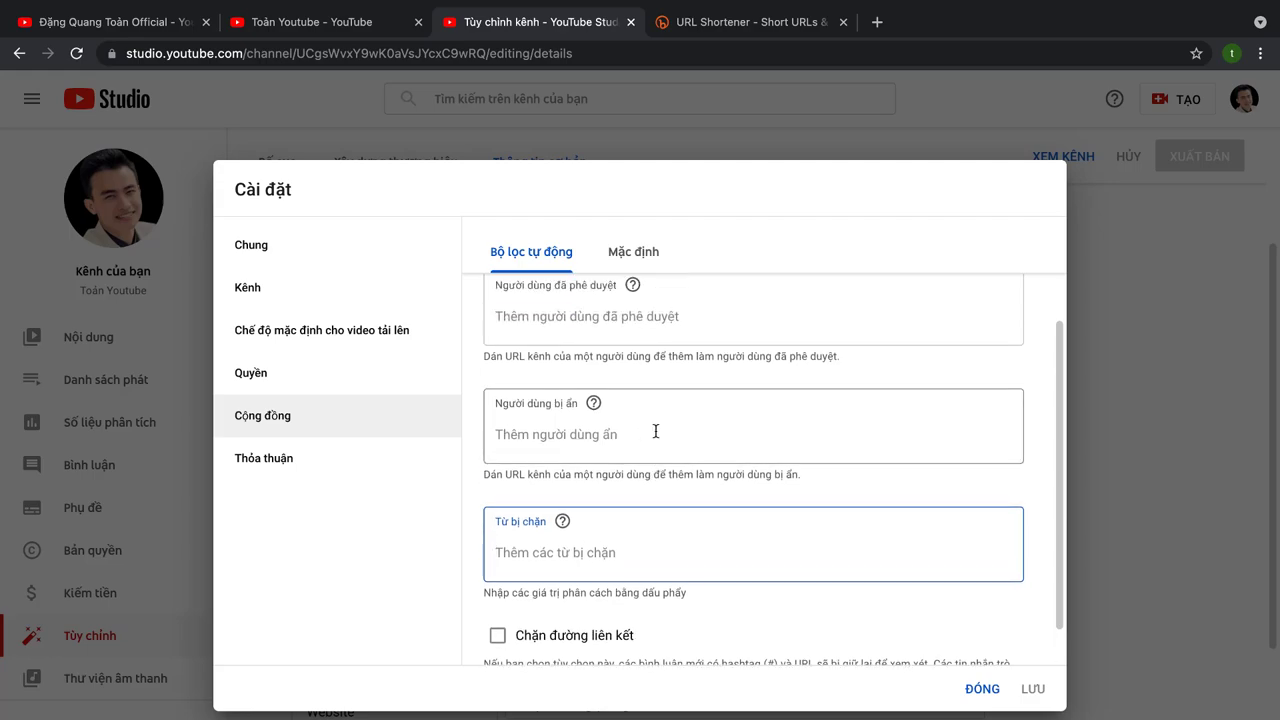
pyautogui.scroll(1, 658, 400)
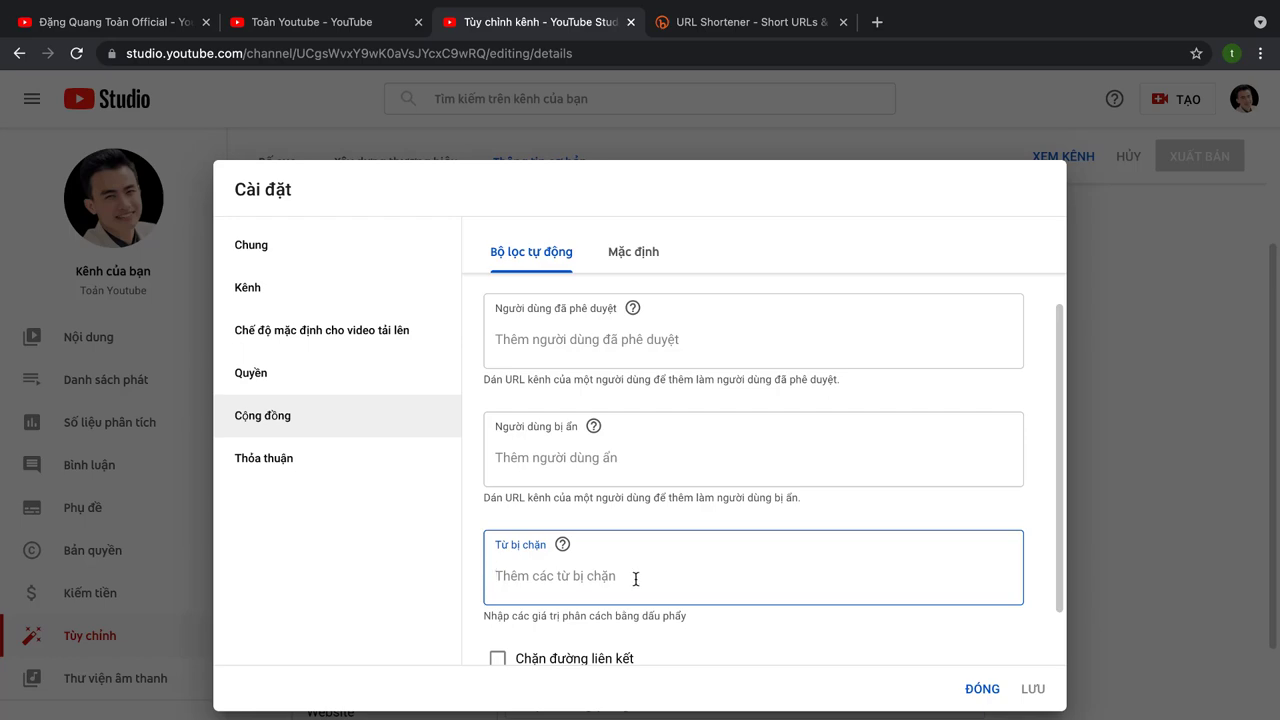
# Step: Tick Chặn đường liên kết, and under Mặc định hold inappropriate live chat messages for review
pyautogui.scroll(-1, 635, 578)
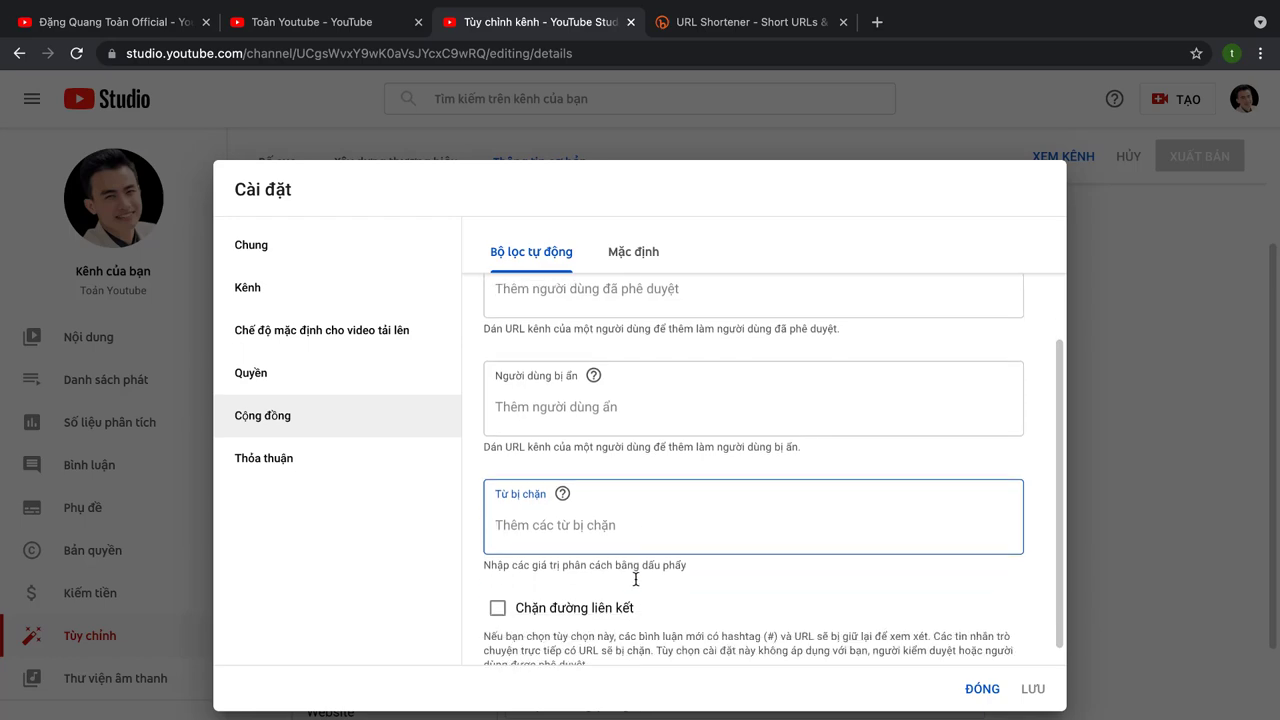
pyautogui.click(498, 609)
pyautogui.scroll(-1, 614, 618)
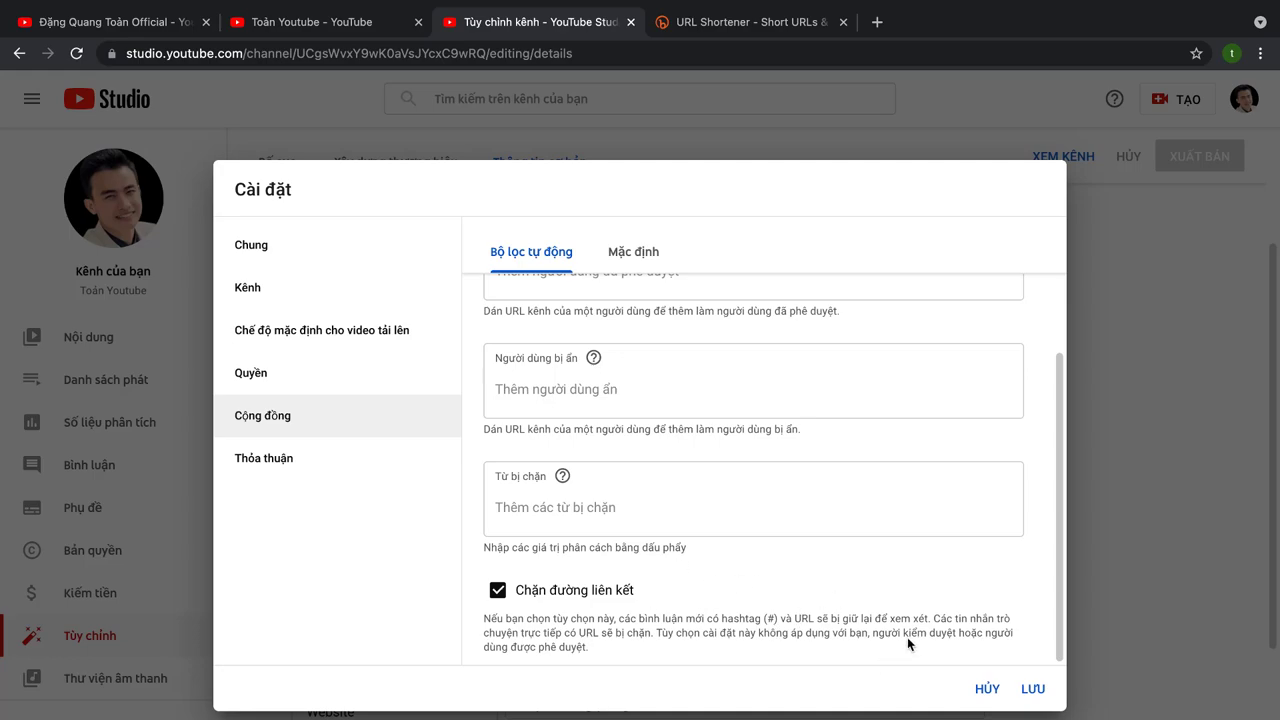
pyautogui.click(633, 251)
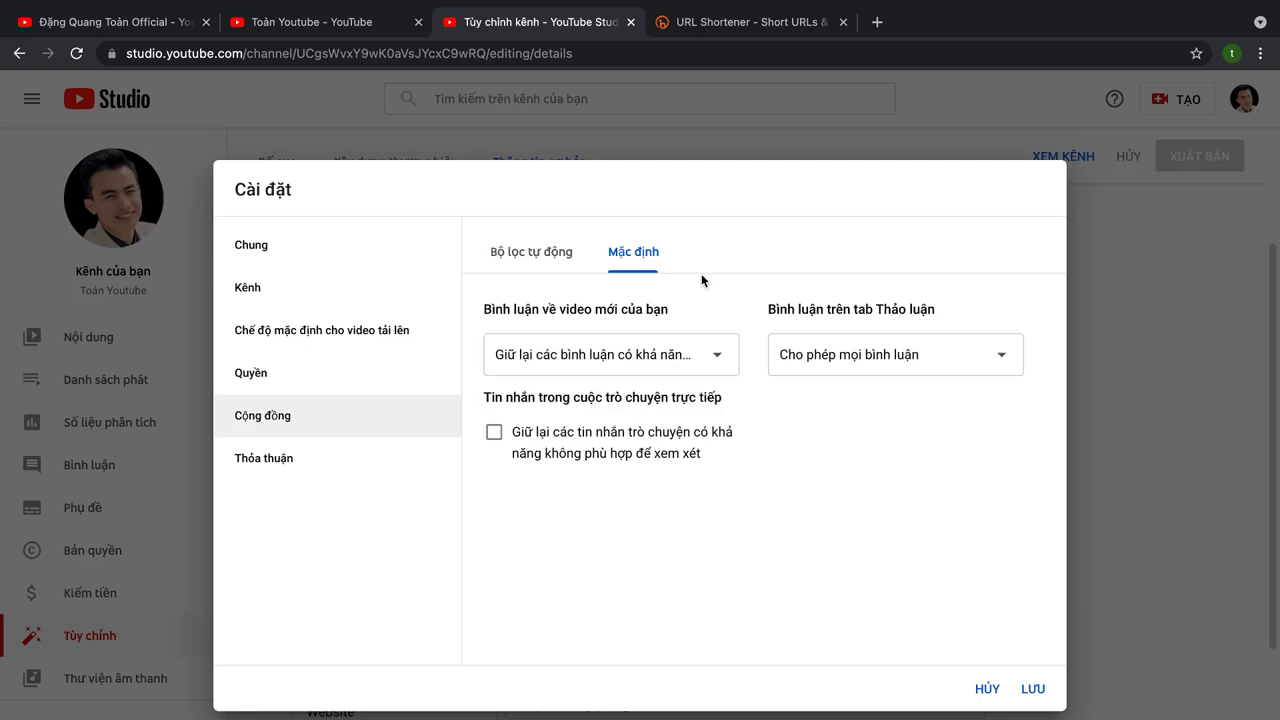
pyautogui.click(494, 432)
# Step: Save the community settings, review the Agreements (Thỏa thuận) section, then close Settings back to Basic info
pyautogui.click(1042, 697)
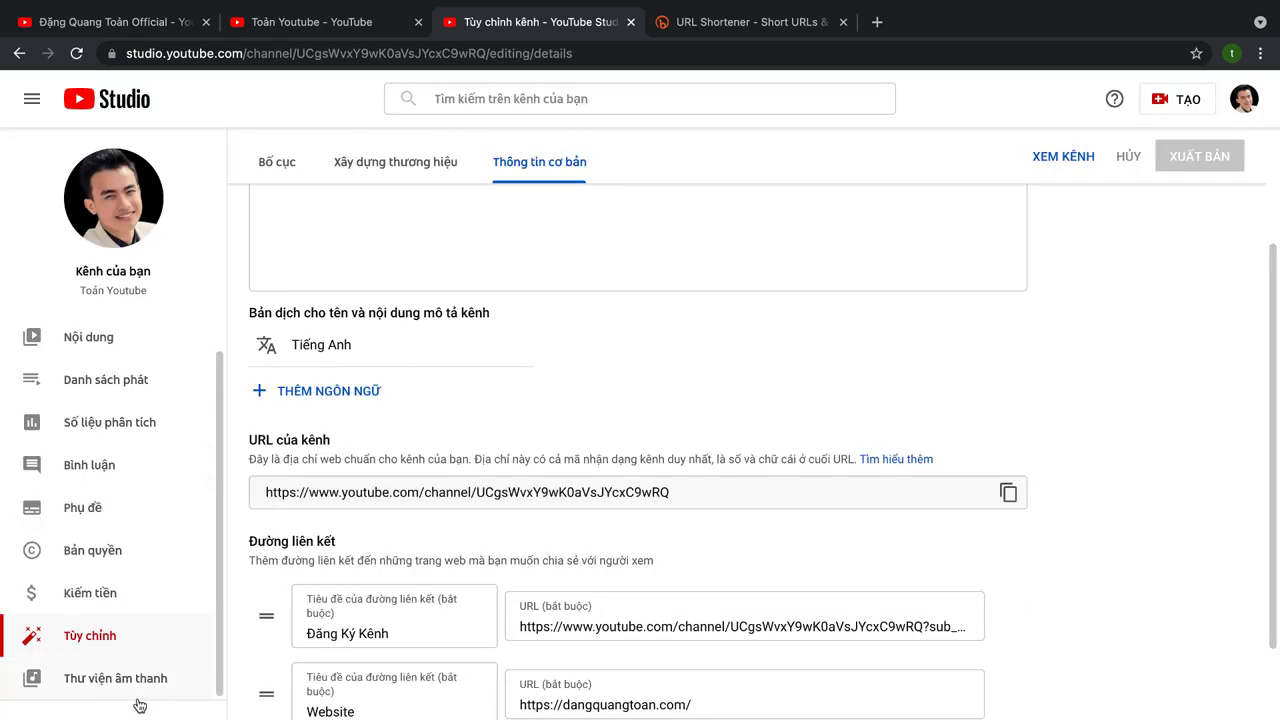
pyautogui.click(104, 712)
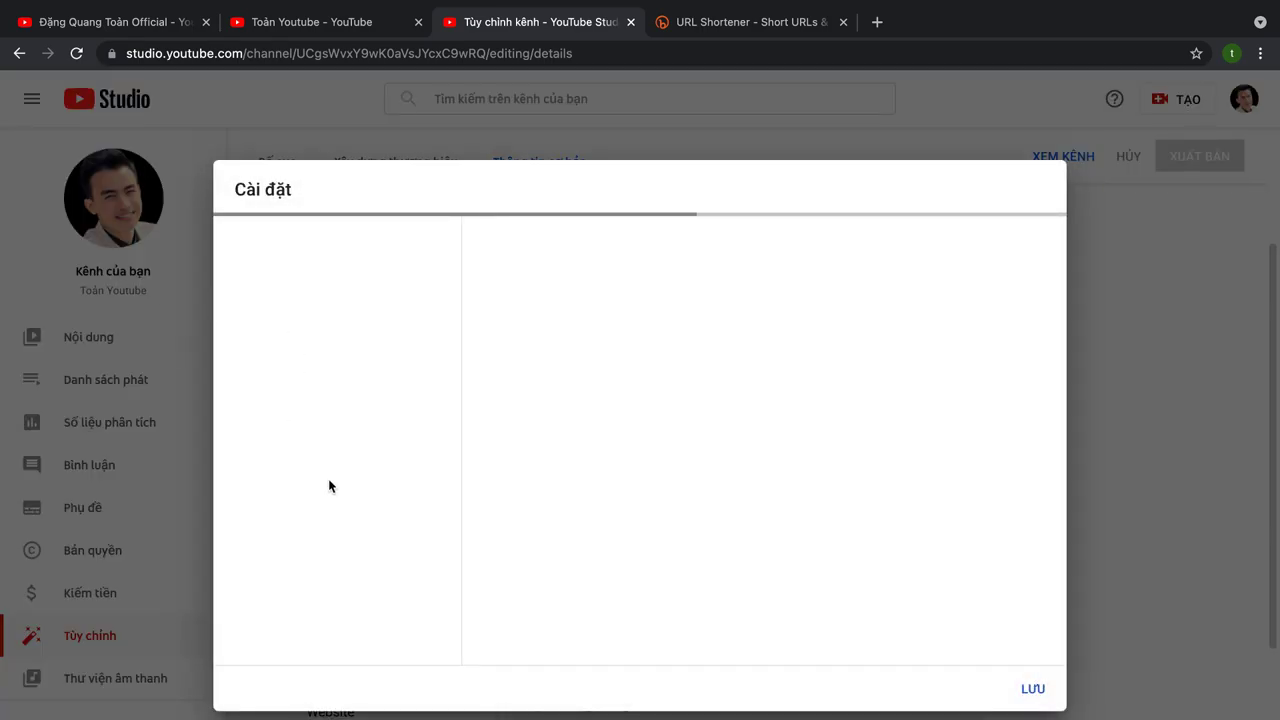
pyautogui.click(272, 465)
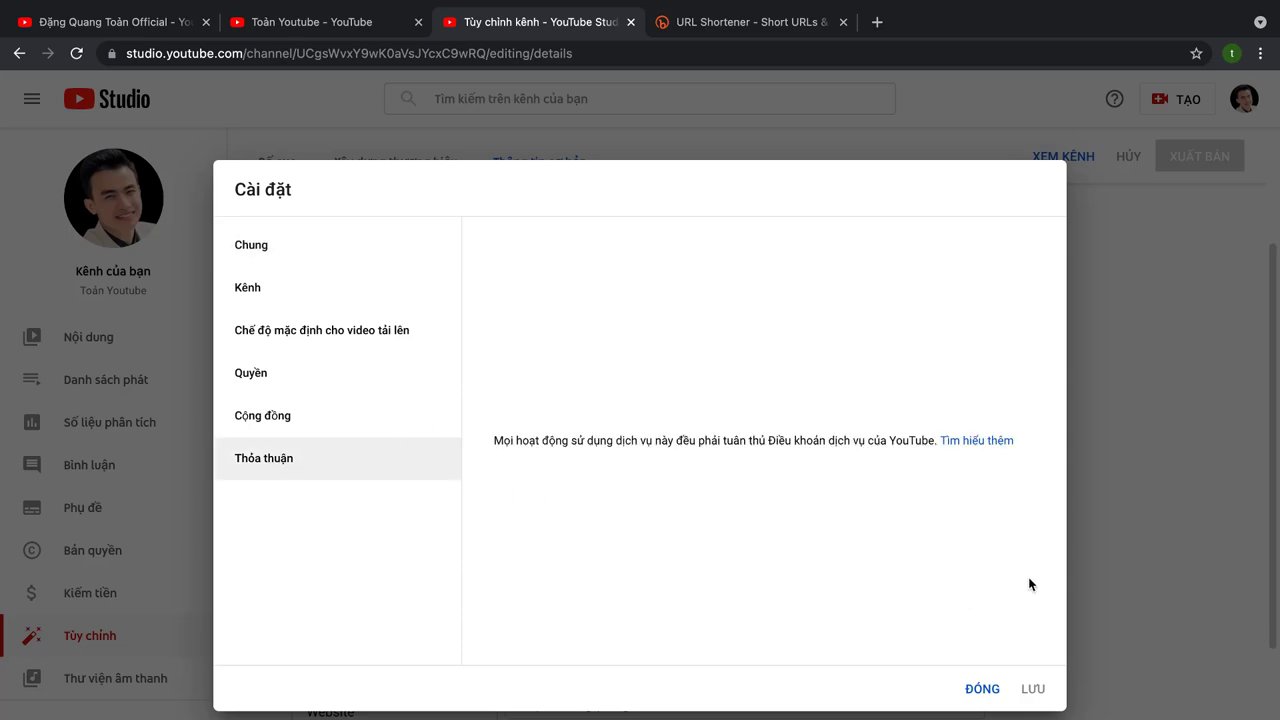
pyautogui.click(970, 690)
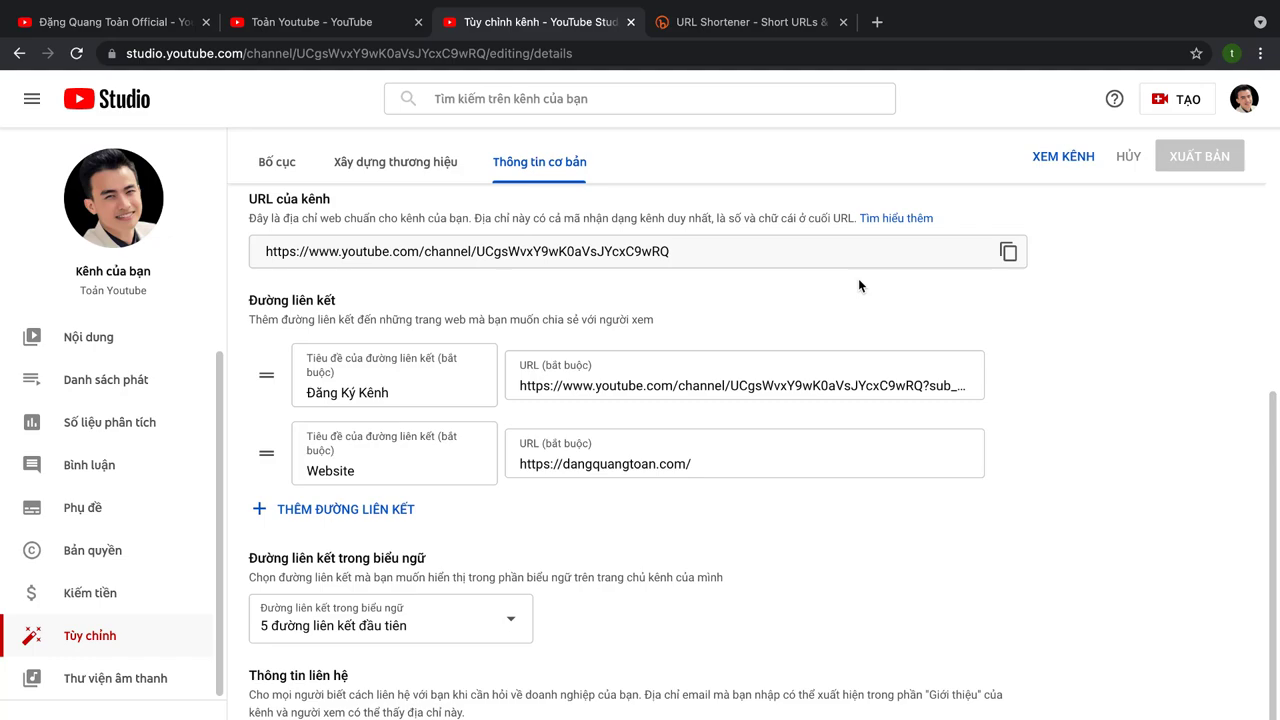
# Step: Open the public channel home page in a new tab to see the 'Đăng Ký Kênh' banner link
pyautogui.click(1055, 158)
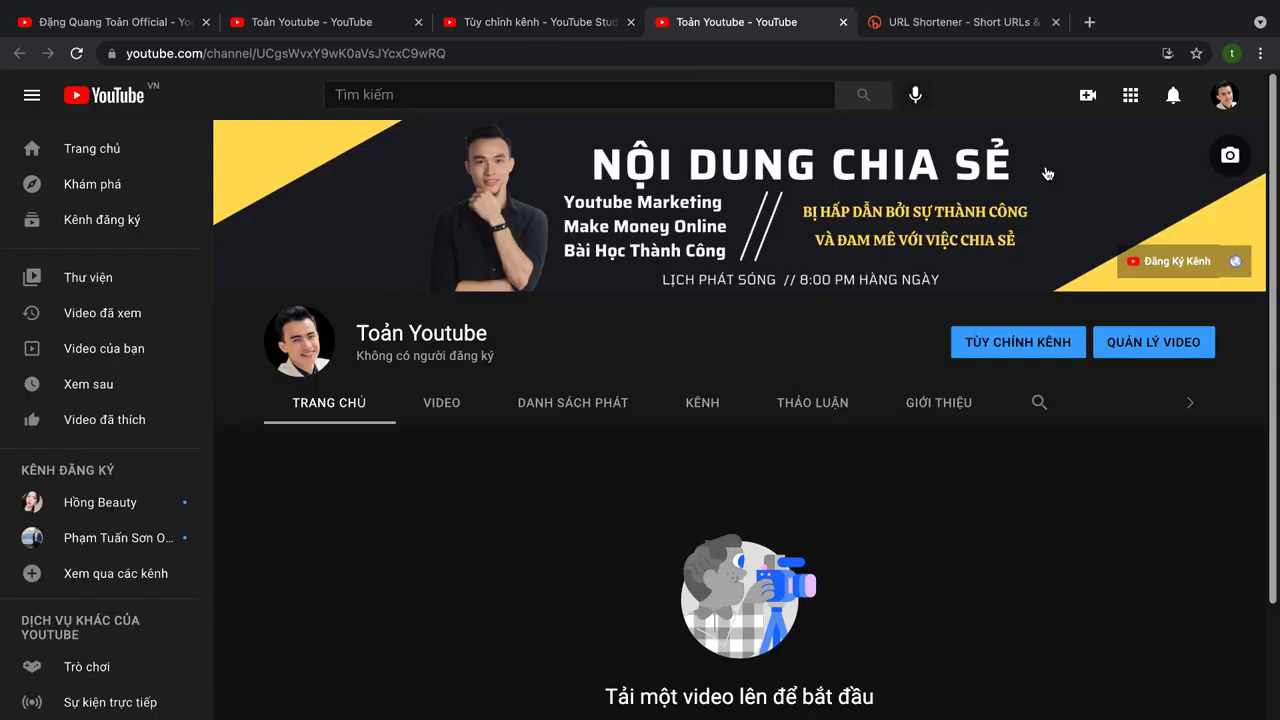